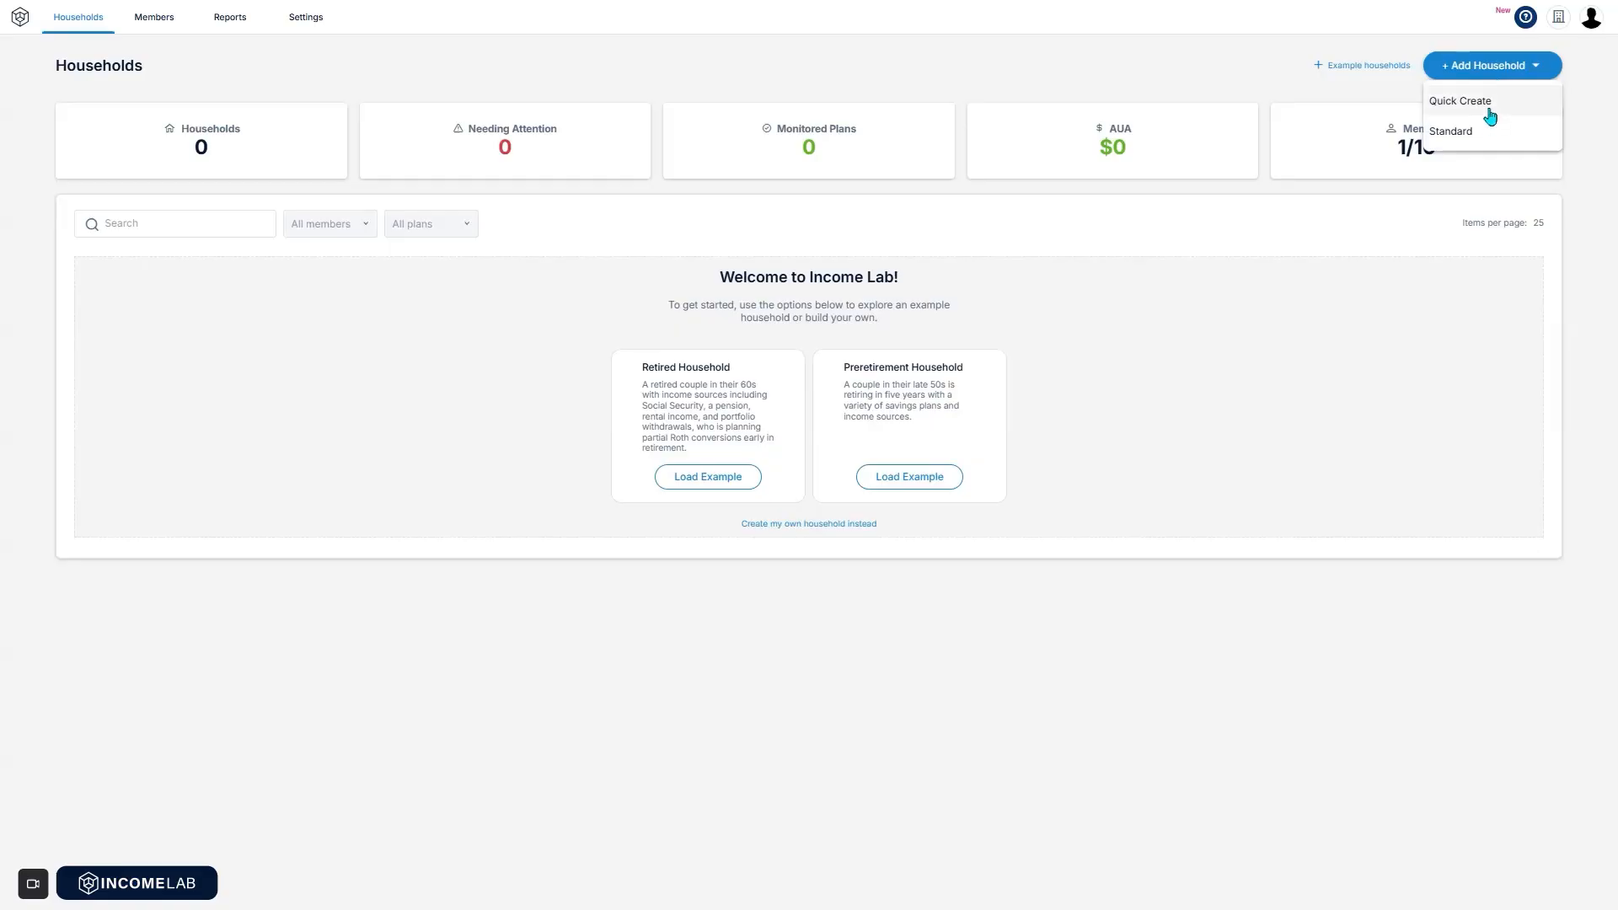
Quick-create a household with the first client's full name, born 02/1963, marked male.
{"action": "left_click", "coordinate": [1490, 111]}
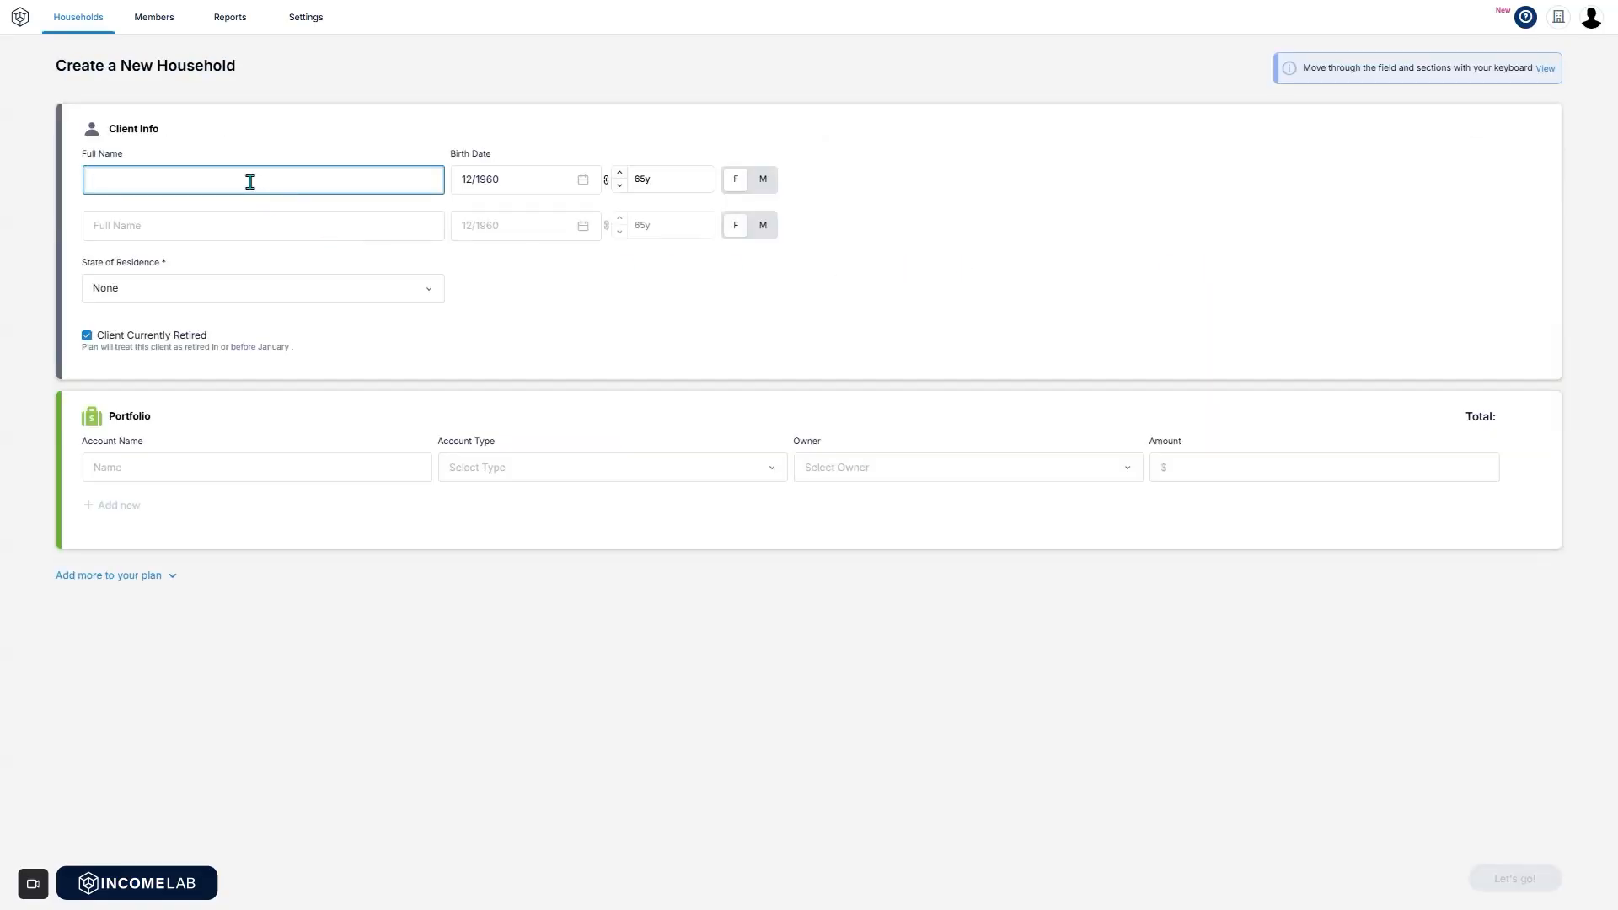
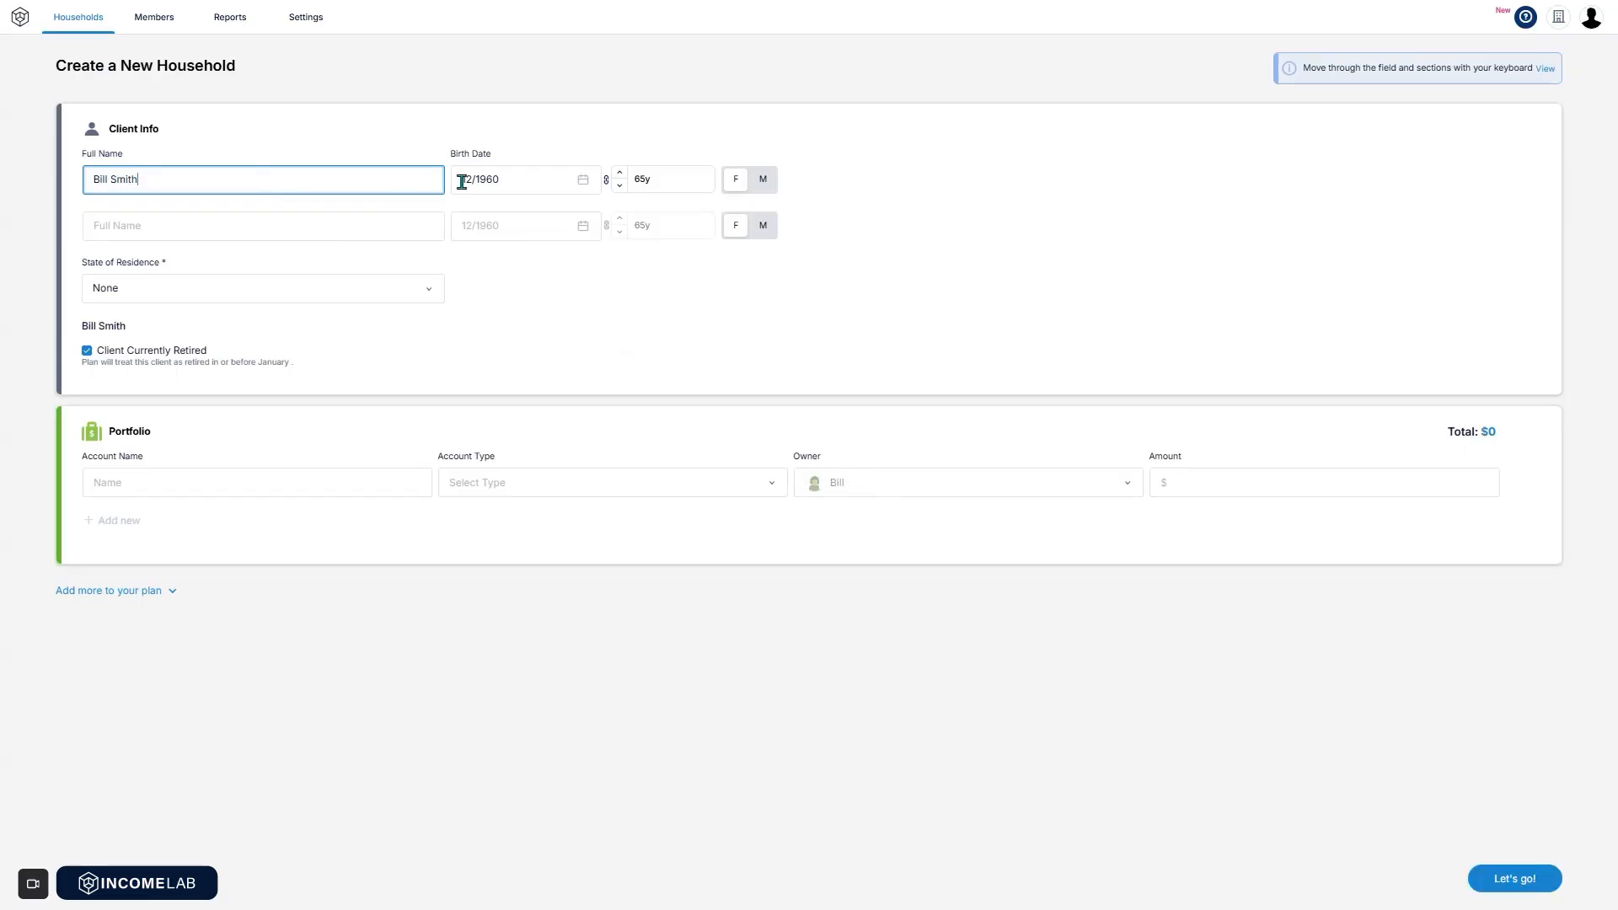
{"action": "left_click", "coordinate": [581, 186]}
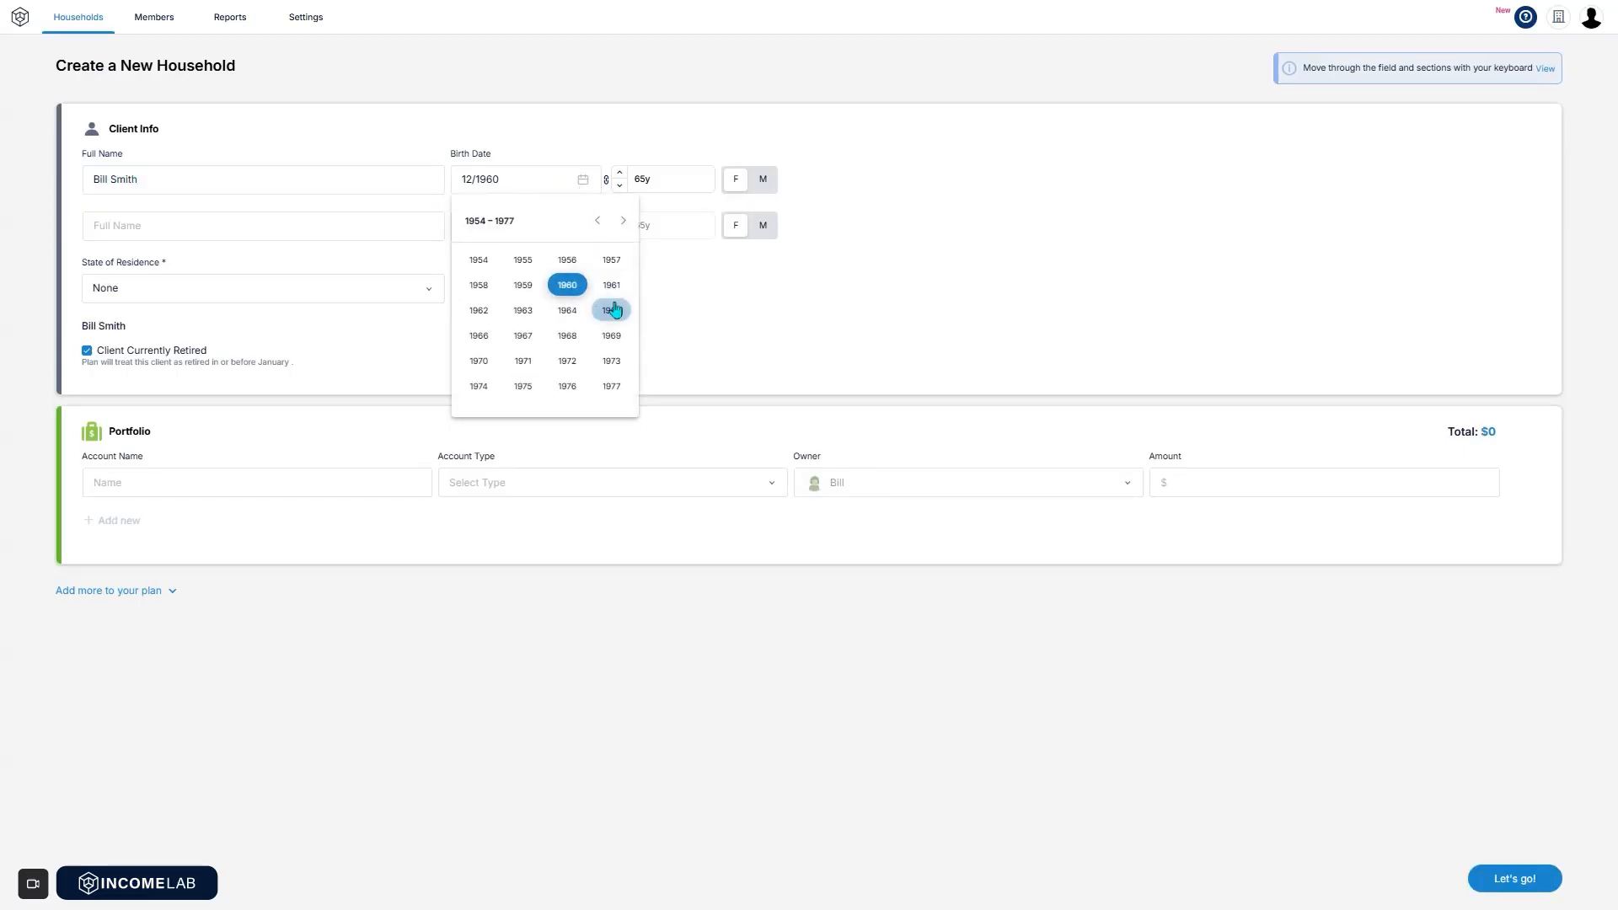
{"action": "left_click", "coordinate": [524, 311]}
{"action": "left_click", "coordinate": [524, 312]}
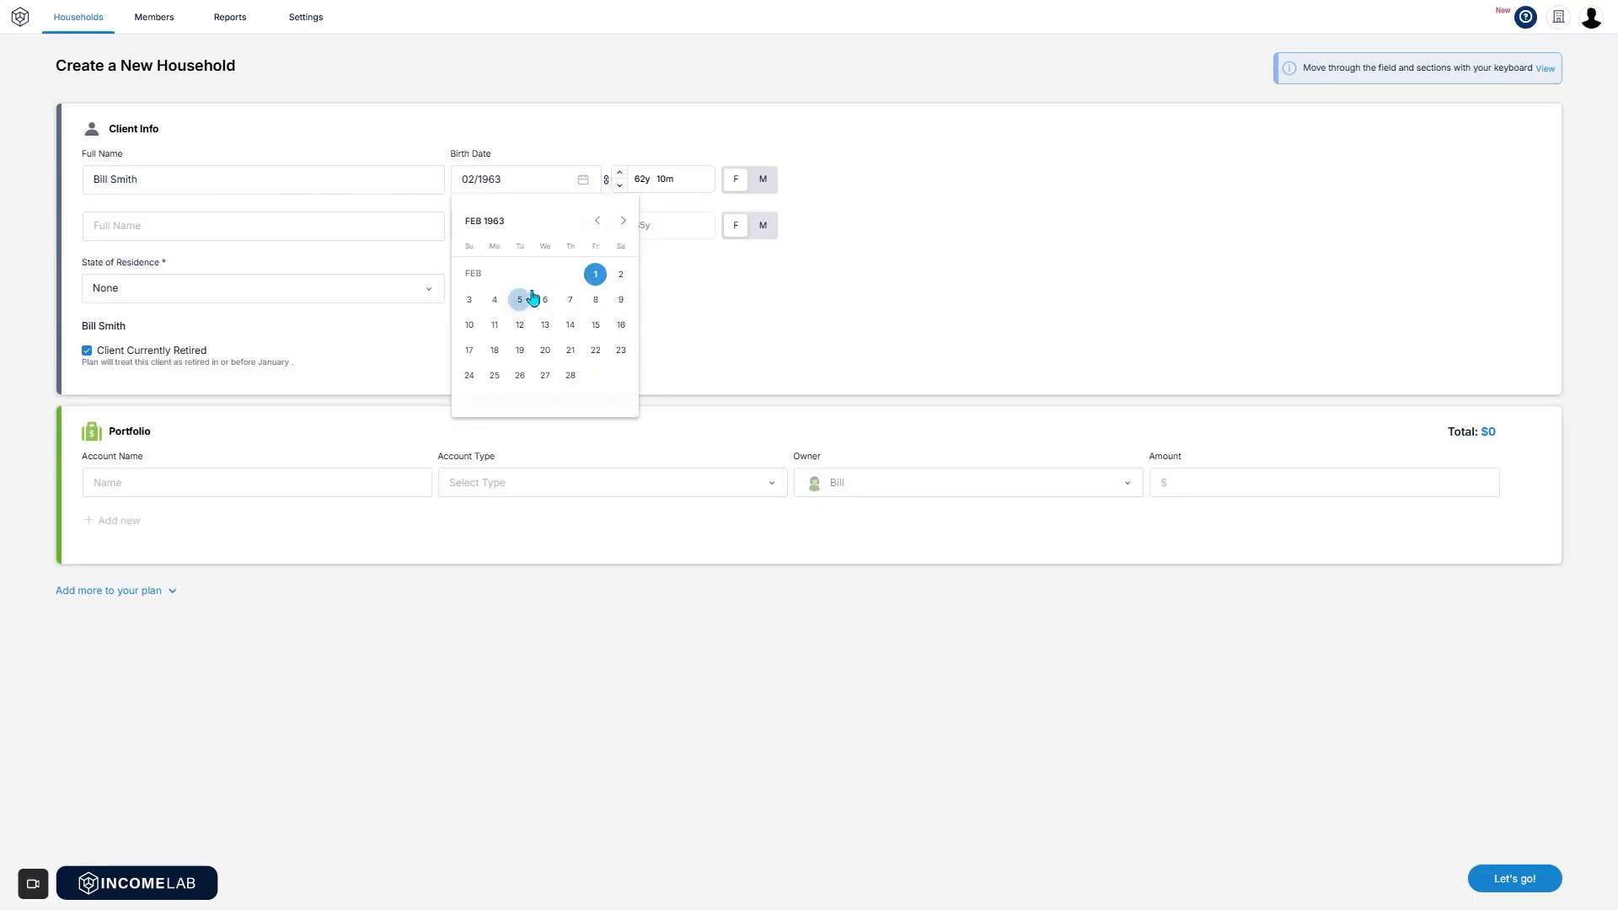
{"action": "left_click", "coordinate": [531, 299]}
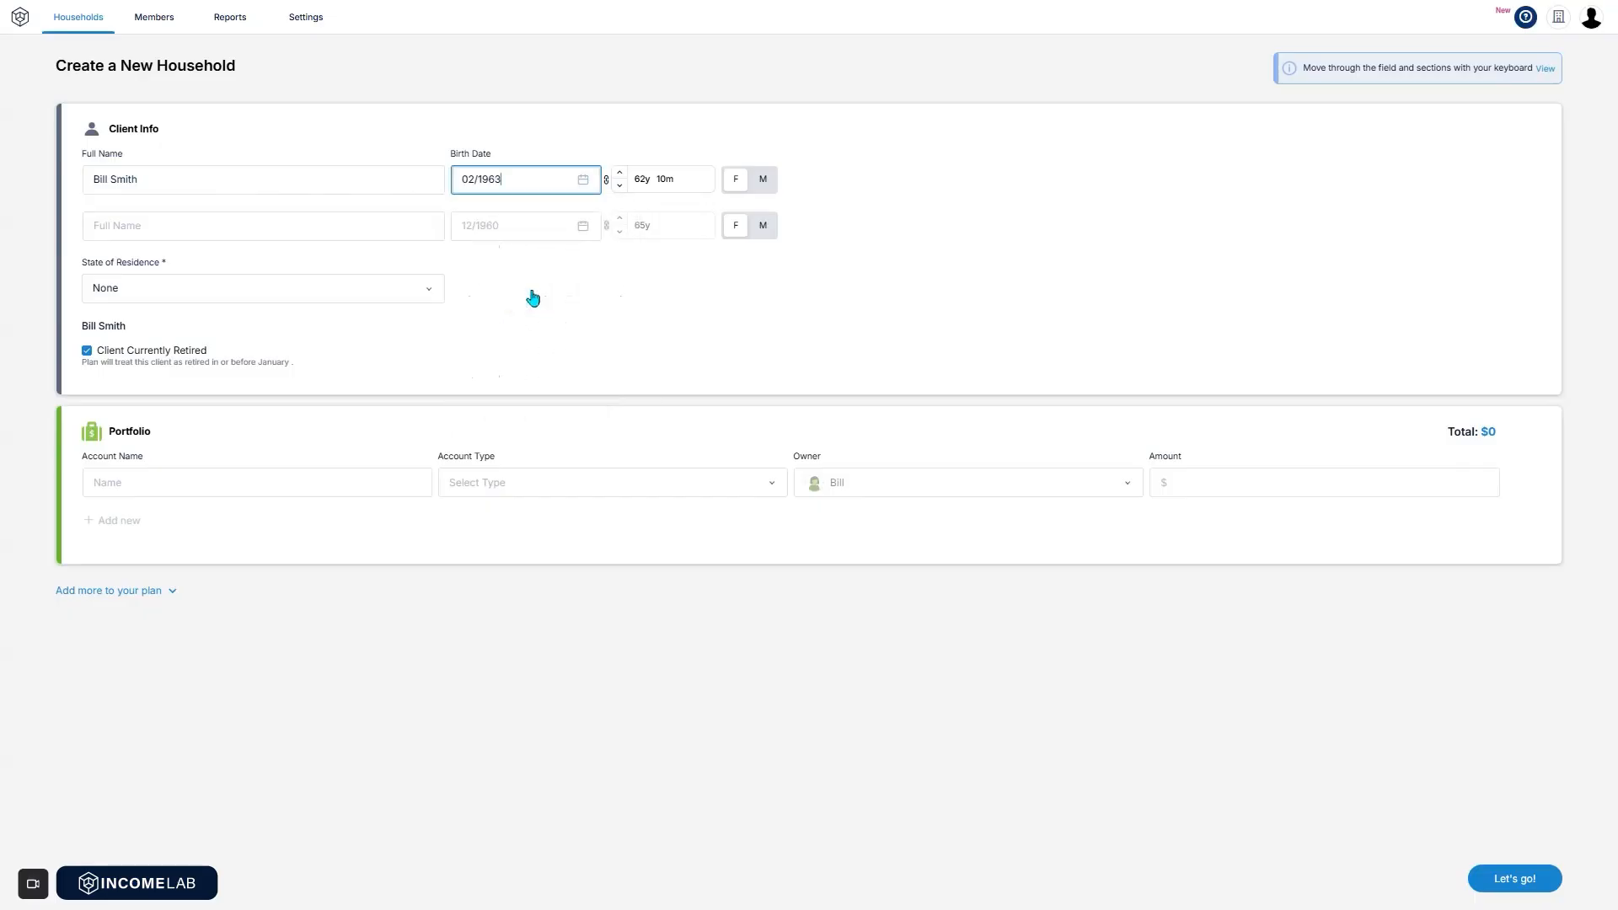
{"action": "left_click", "coordinate": [761, 181]}
Add the second client's full name, birth date 01/1963, and set their gender.
{"action": "key", "text": "Tab"}
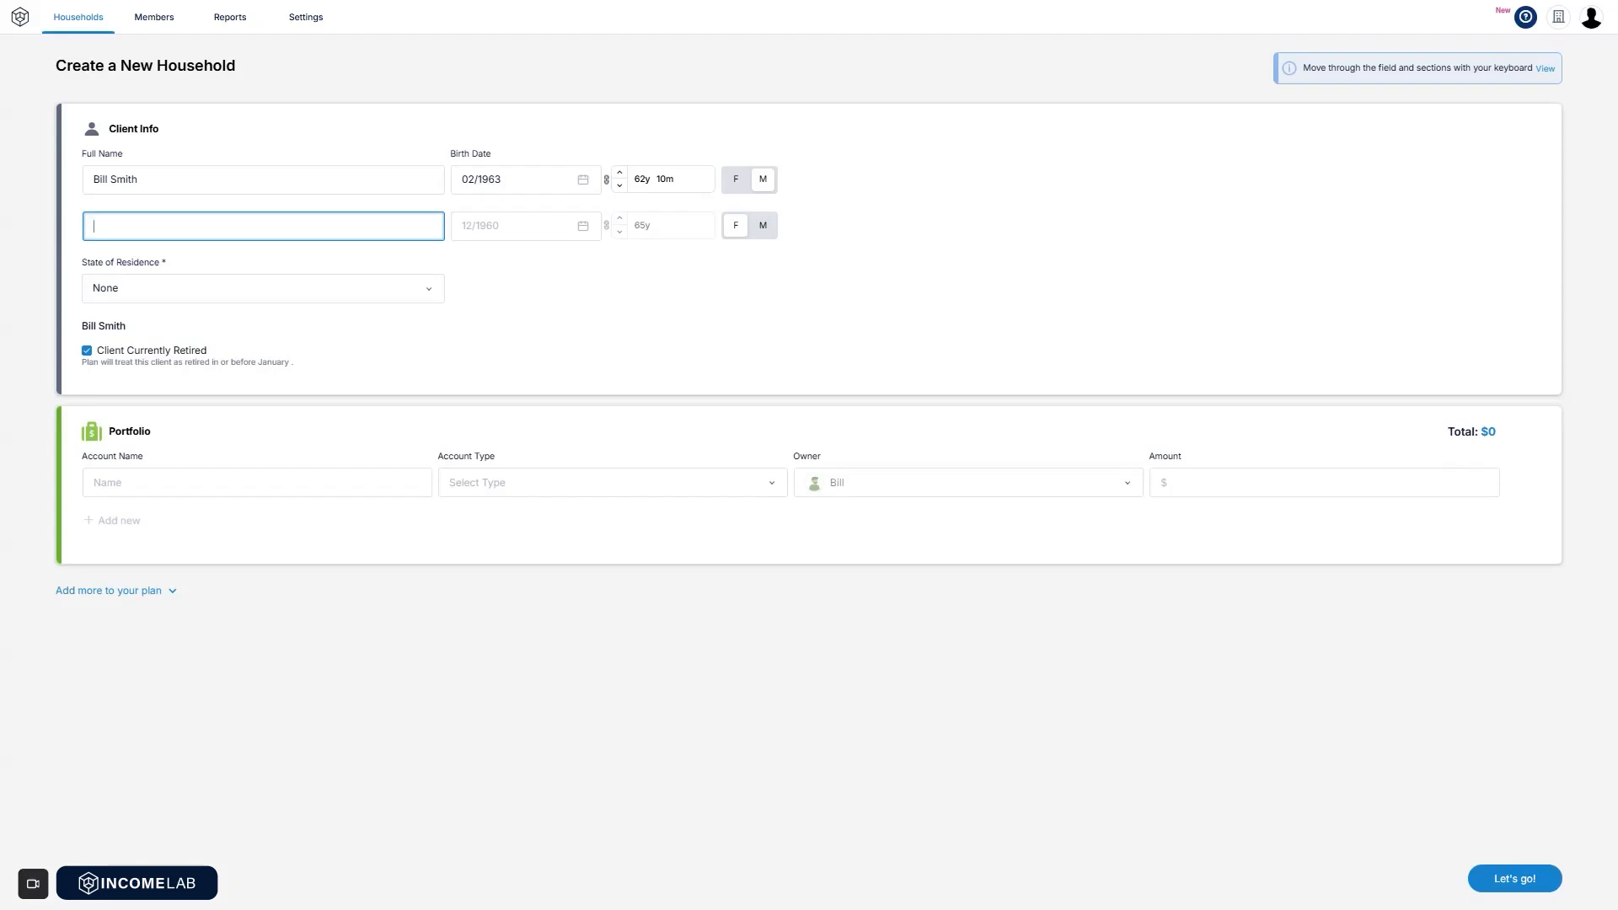
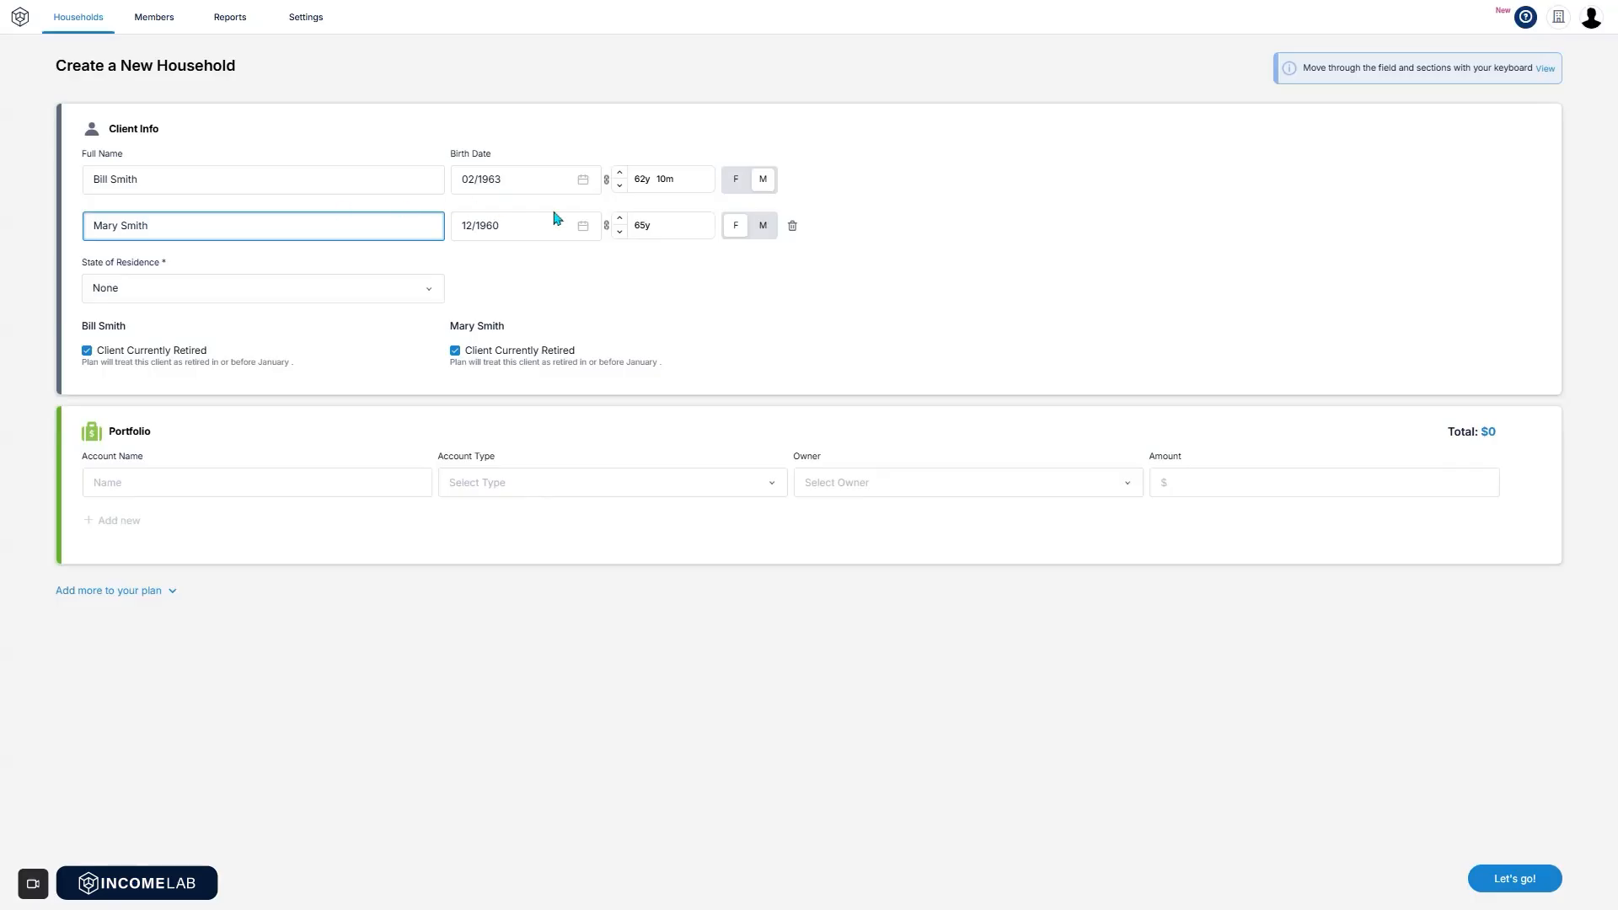
{"action": "left_click", "coordinate": [581, 229]}
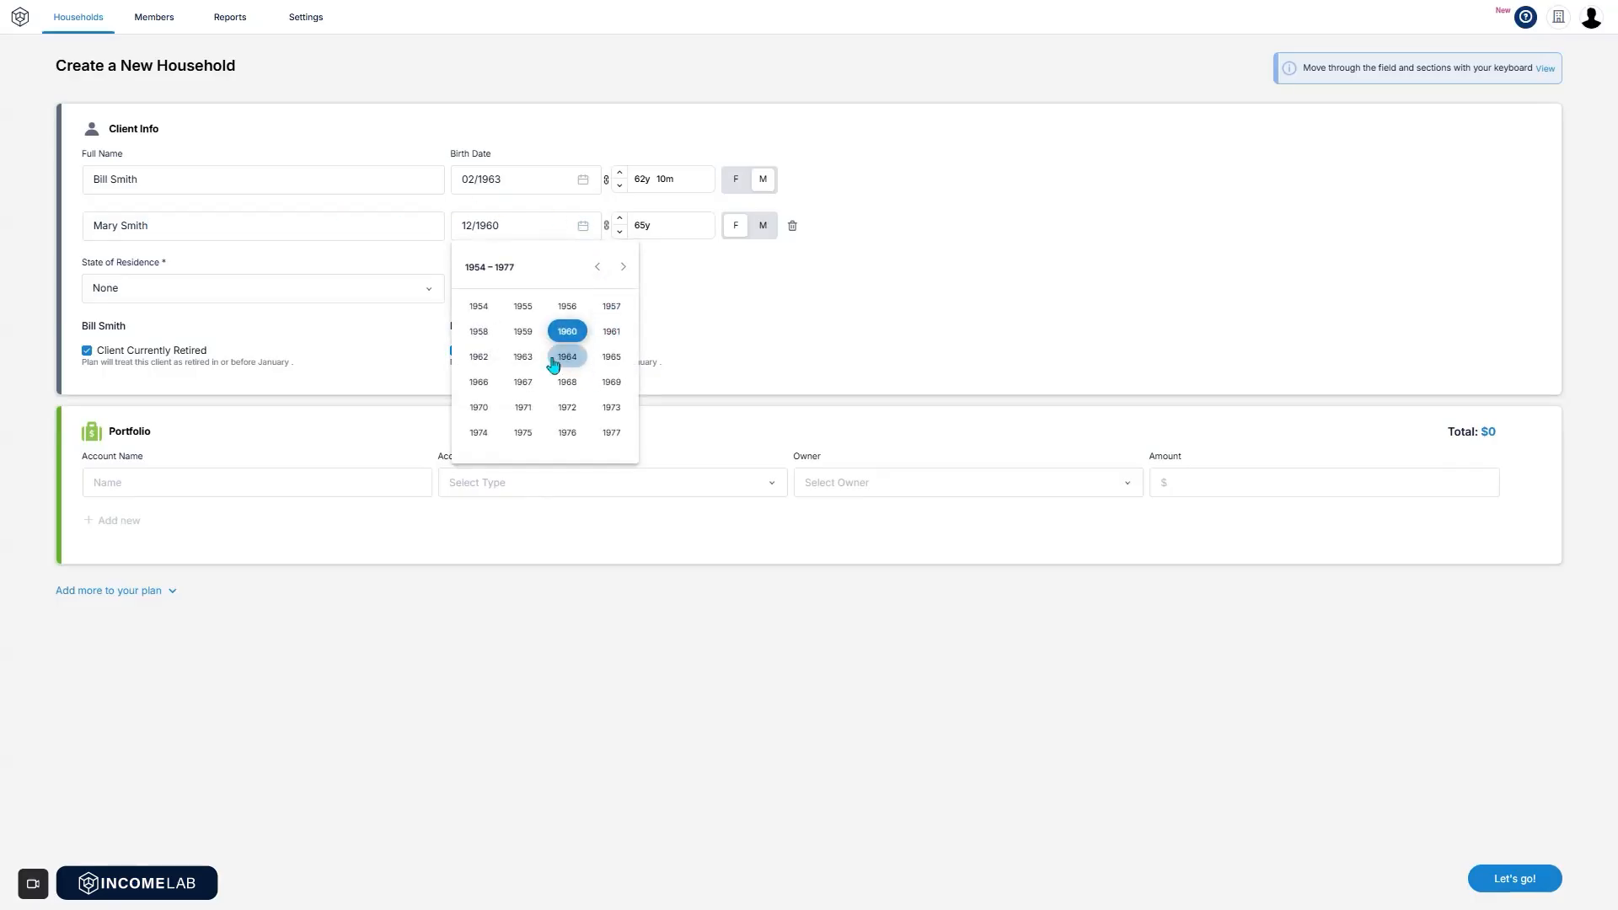
{"action": "left_click", "coordinate": [523, 357]}
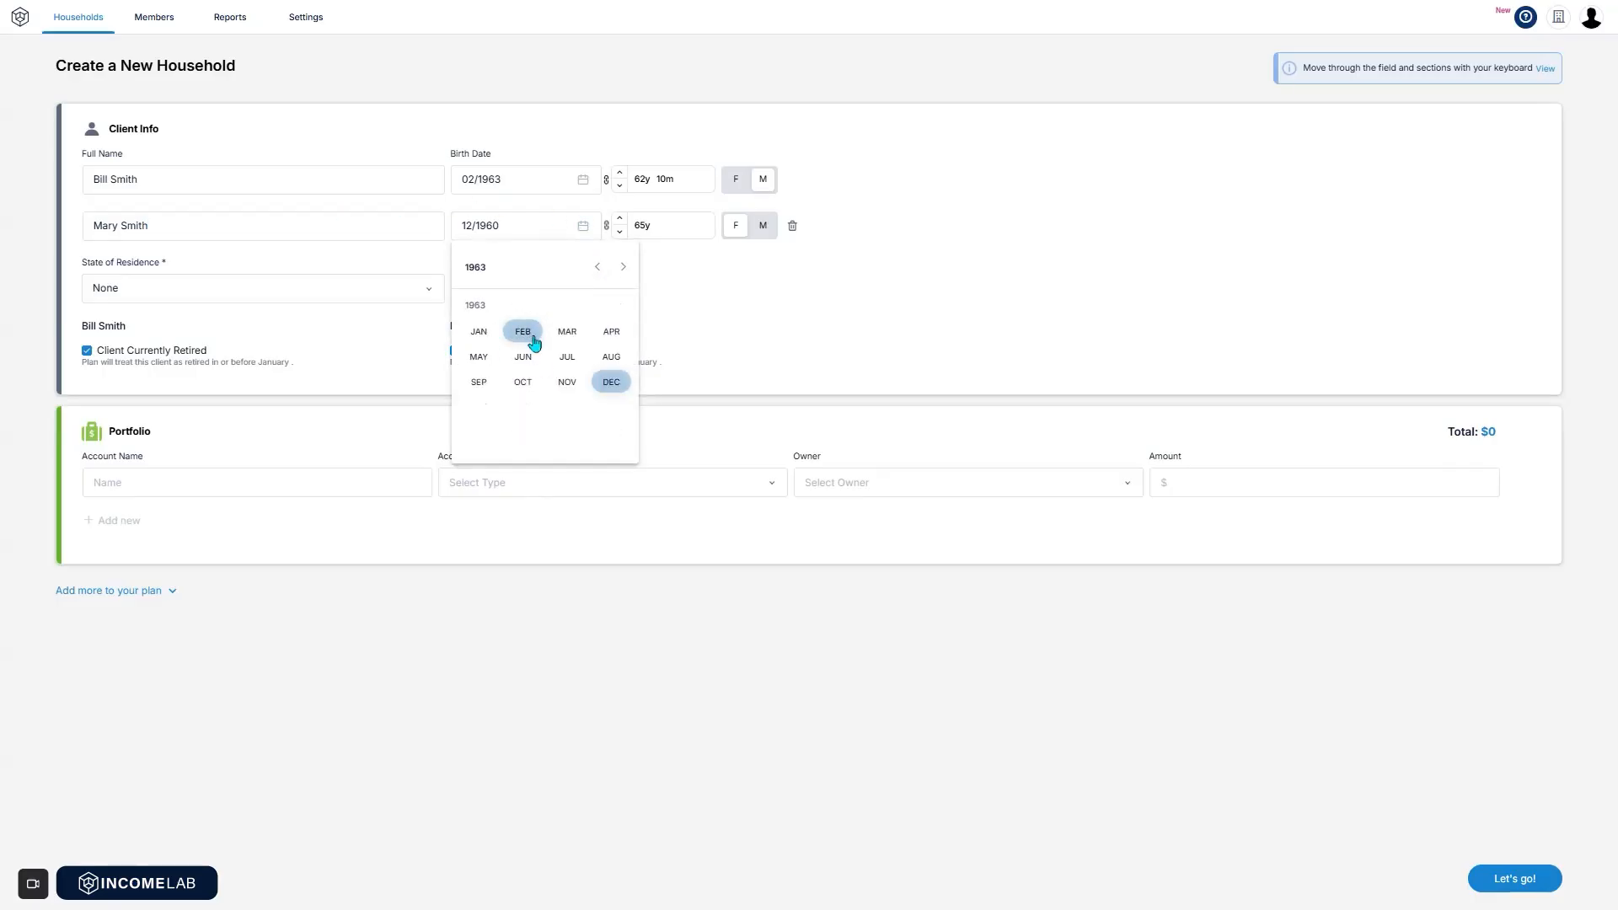
{"action": "left_click", "coordinate": [491, 334]}
{"action": "left_click", "coordinate": [746, 228]}
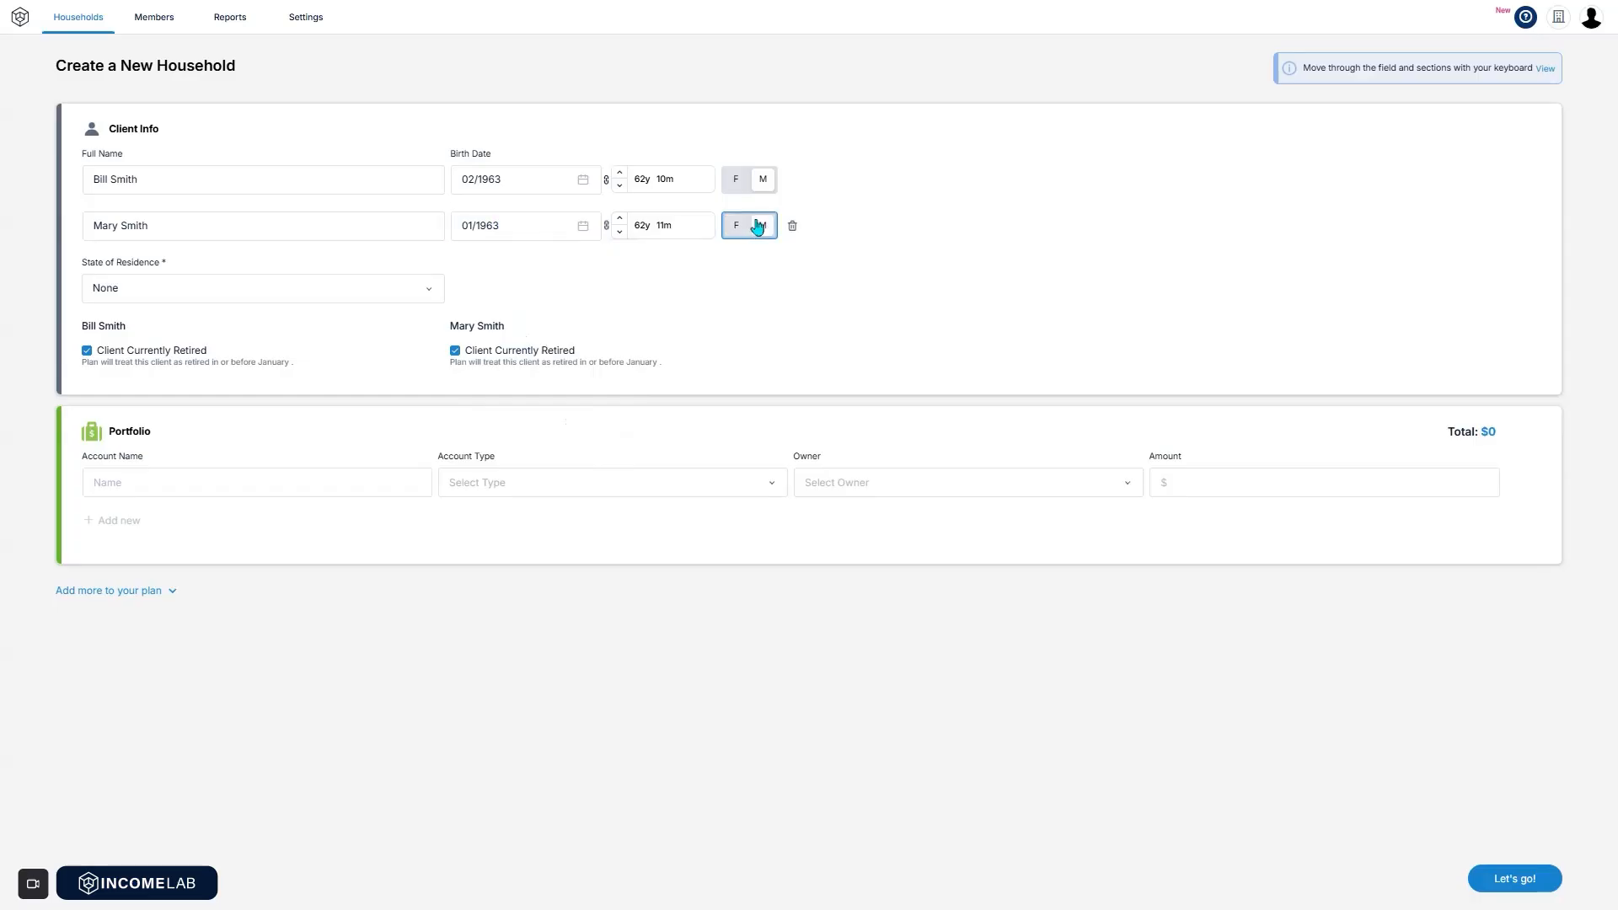
Set Colorado as state of residence and the first client not retired, retiring 01/2026.
{"action": "left_click", "coordinate": [322, 294]}
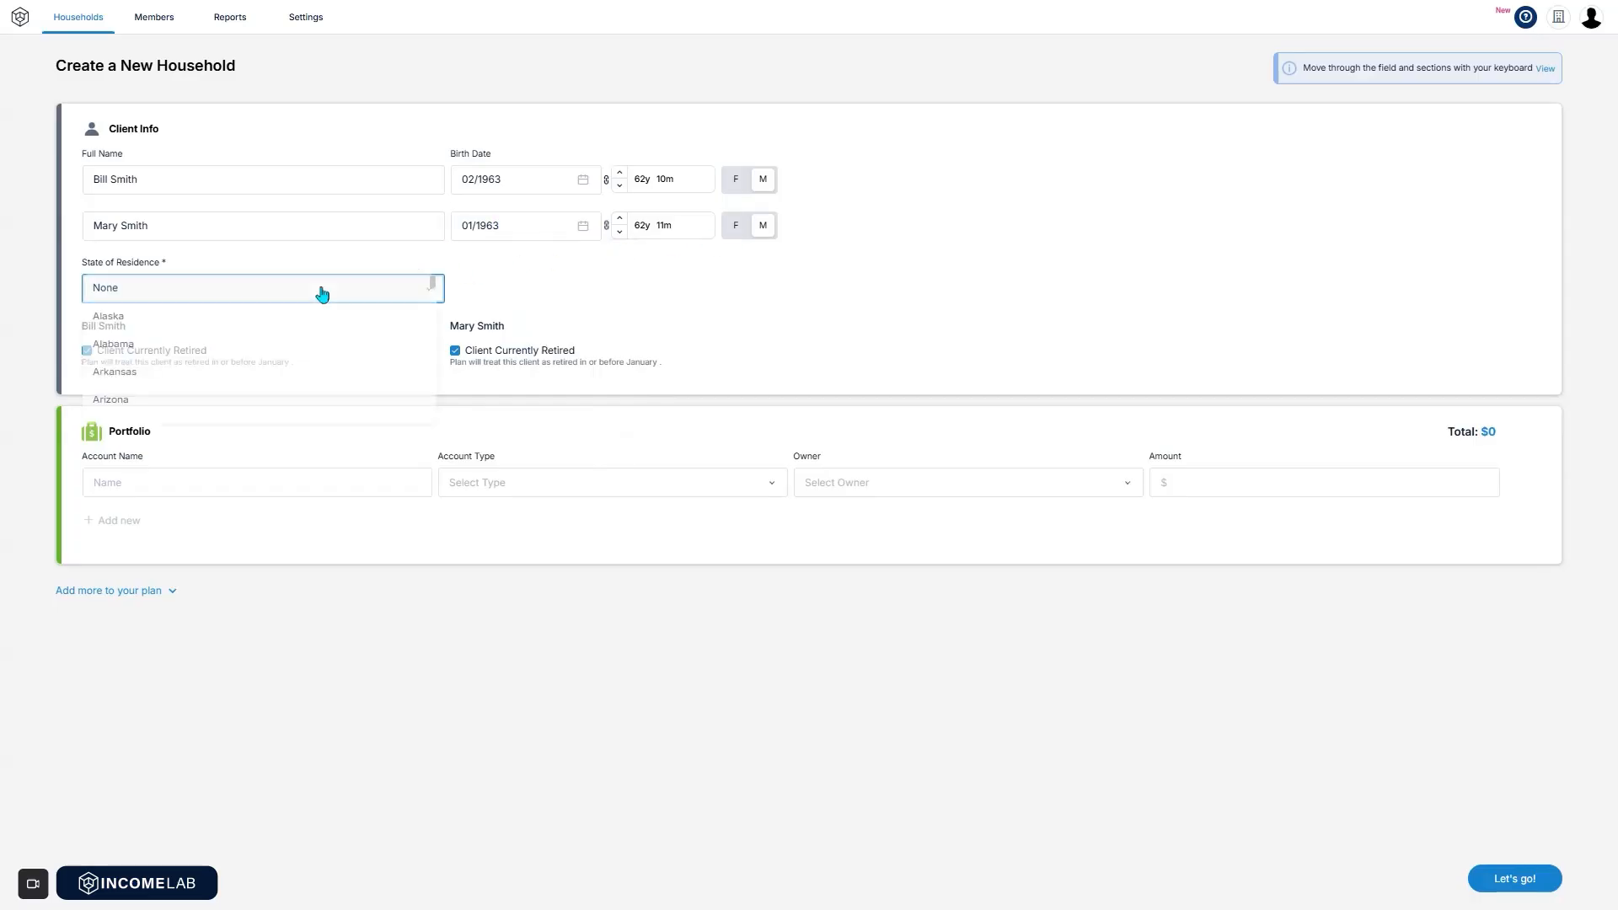
{"action": "scroll", "coordinate": [318, 354], "scroll_direction": "down", "scroll_amount": 3}
{"action": "left_click", "coordinate": [275, 308]}
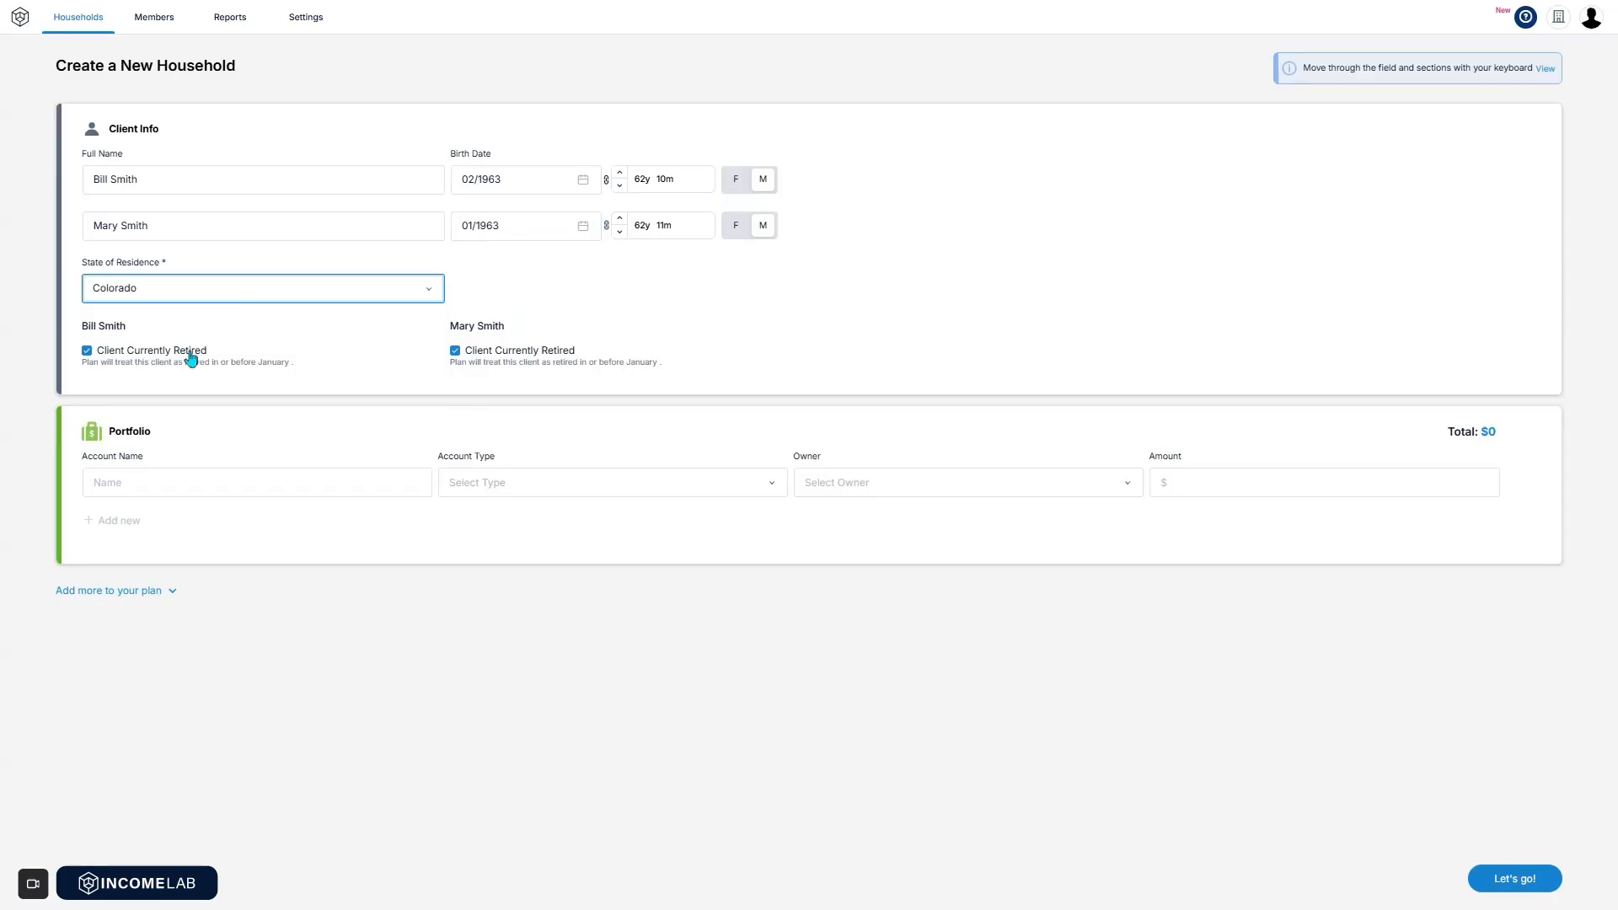
{"action": "left_click", "coordinate": [88, 351]}
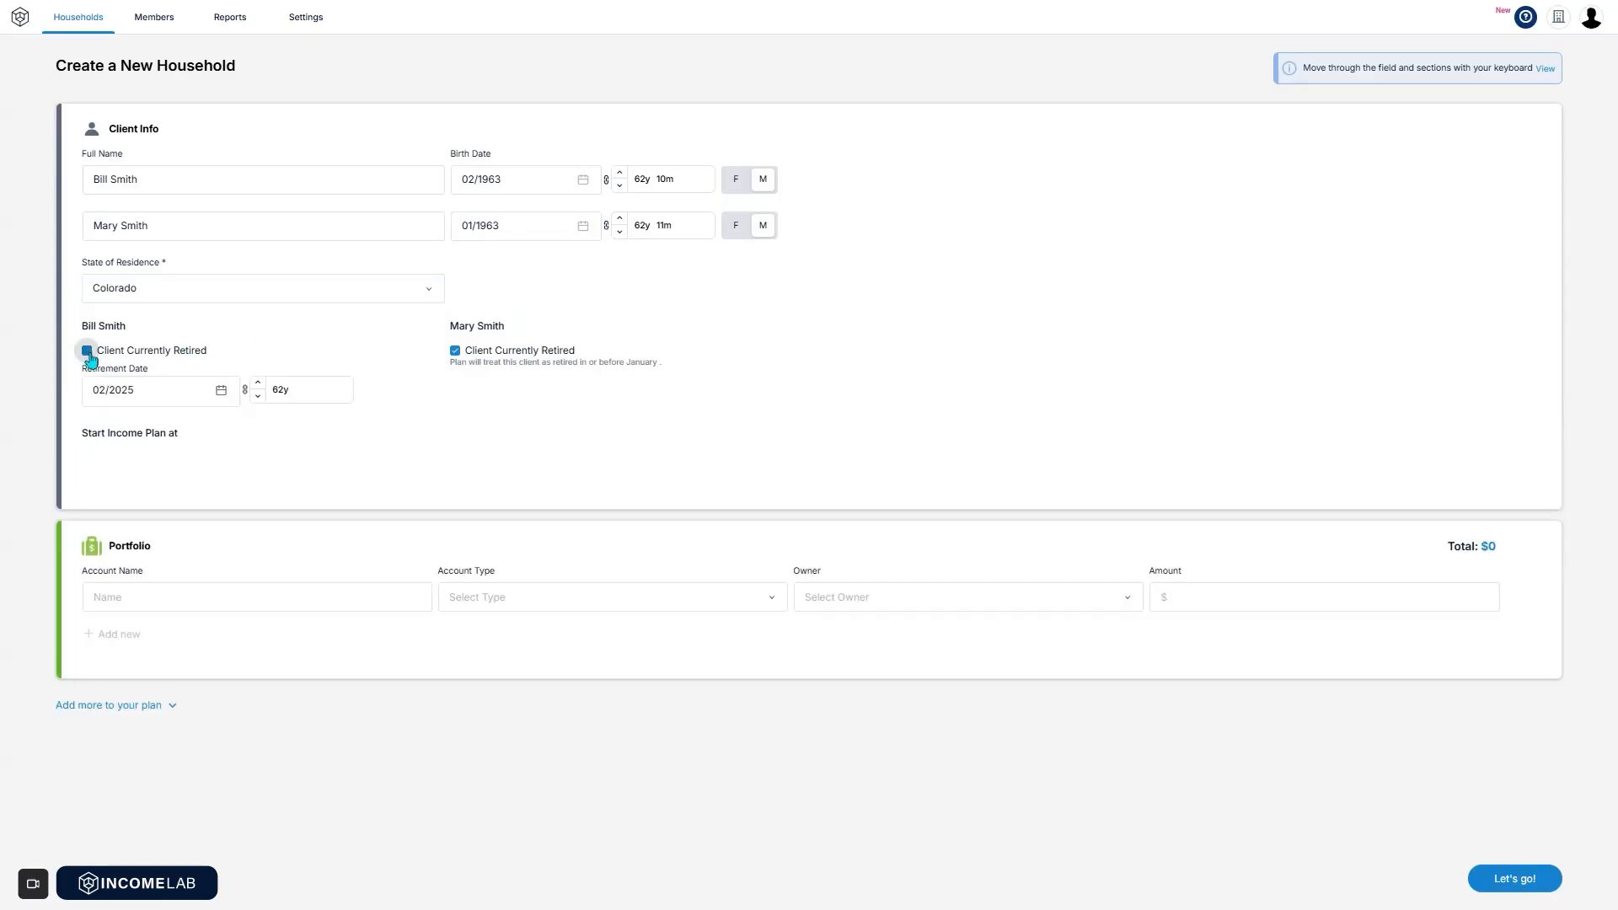
{"action": "left_click", "coordinate": [162, 387]}
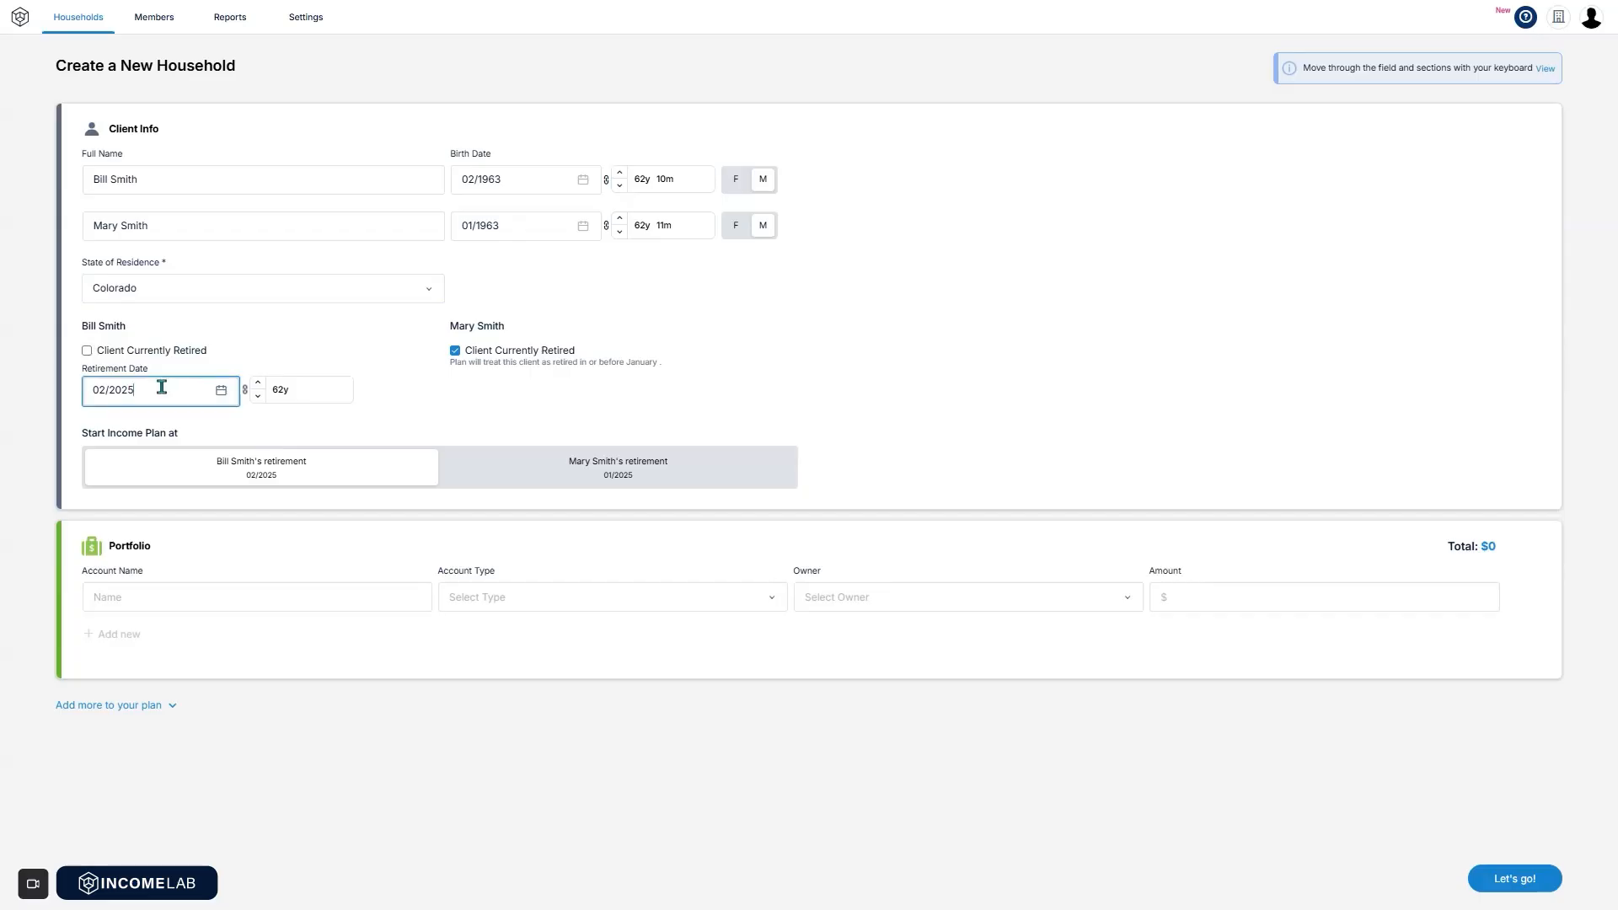
{"action": "left_click", "coordinate": [223, 390]}
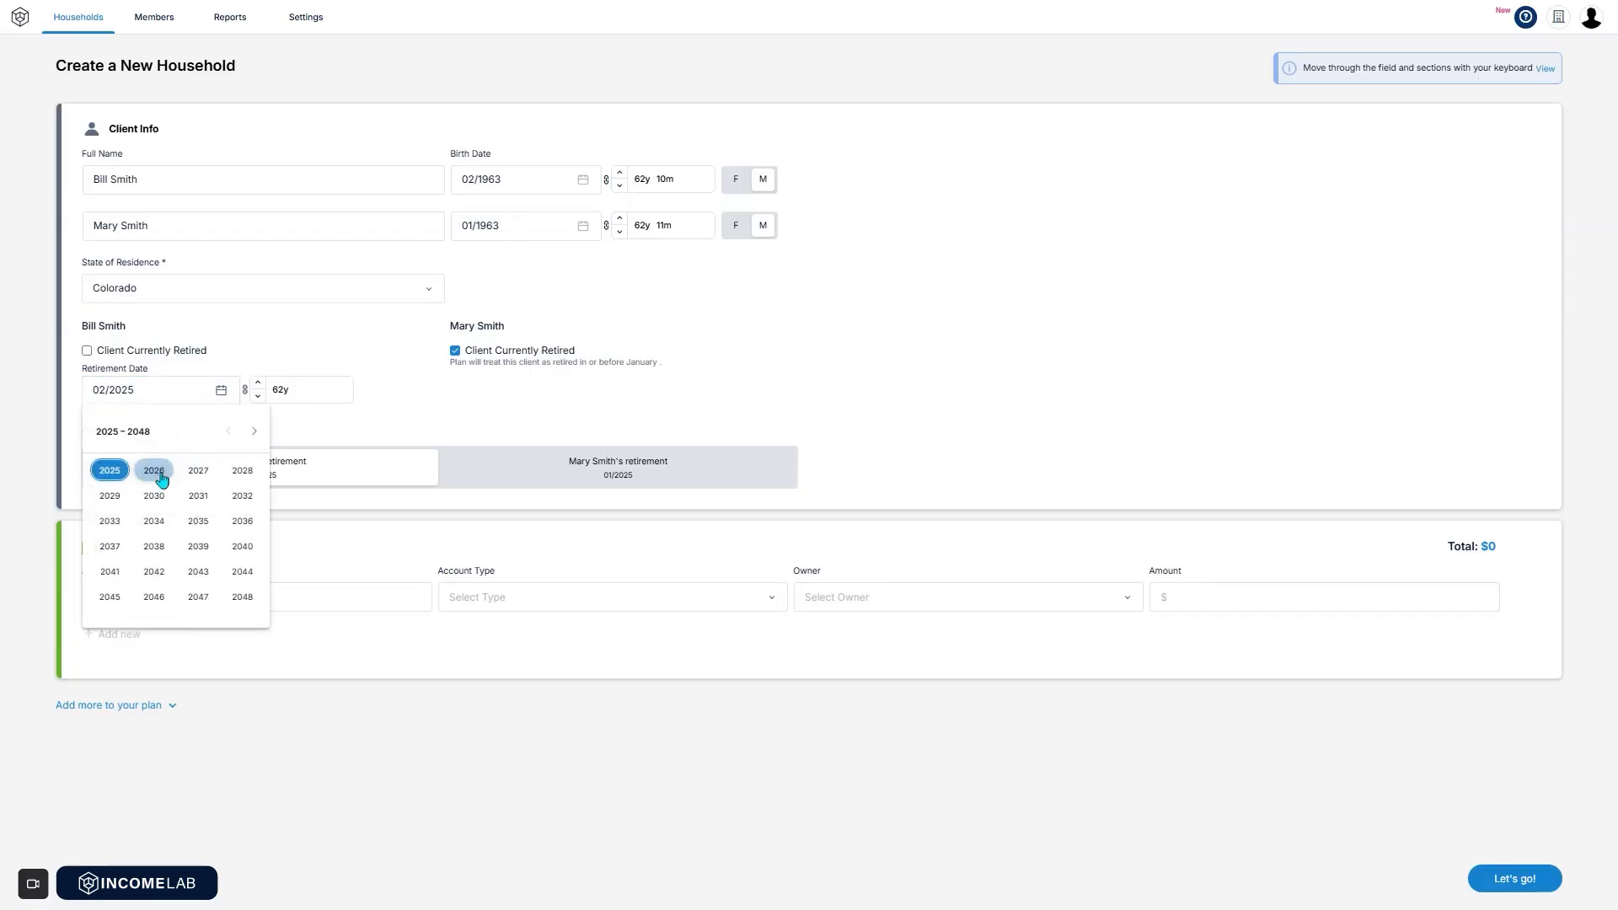
{"action": "left_click", "coordinate": [109, 496]}
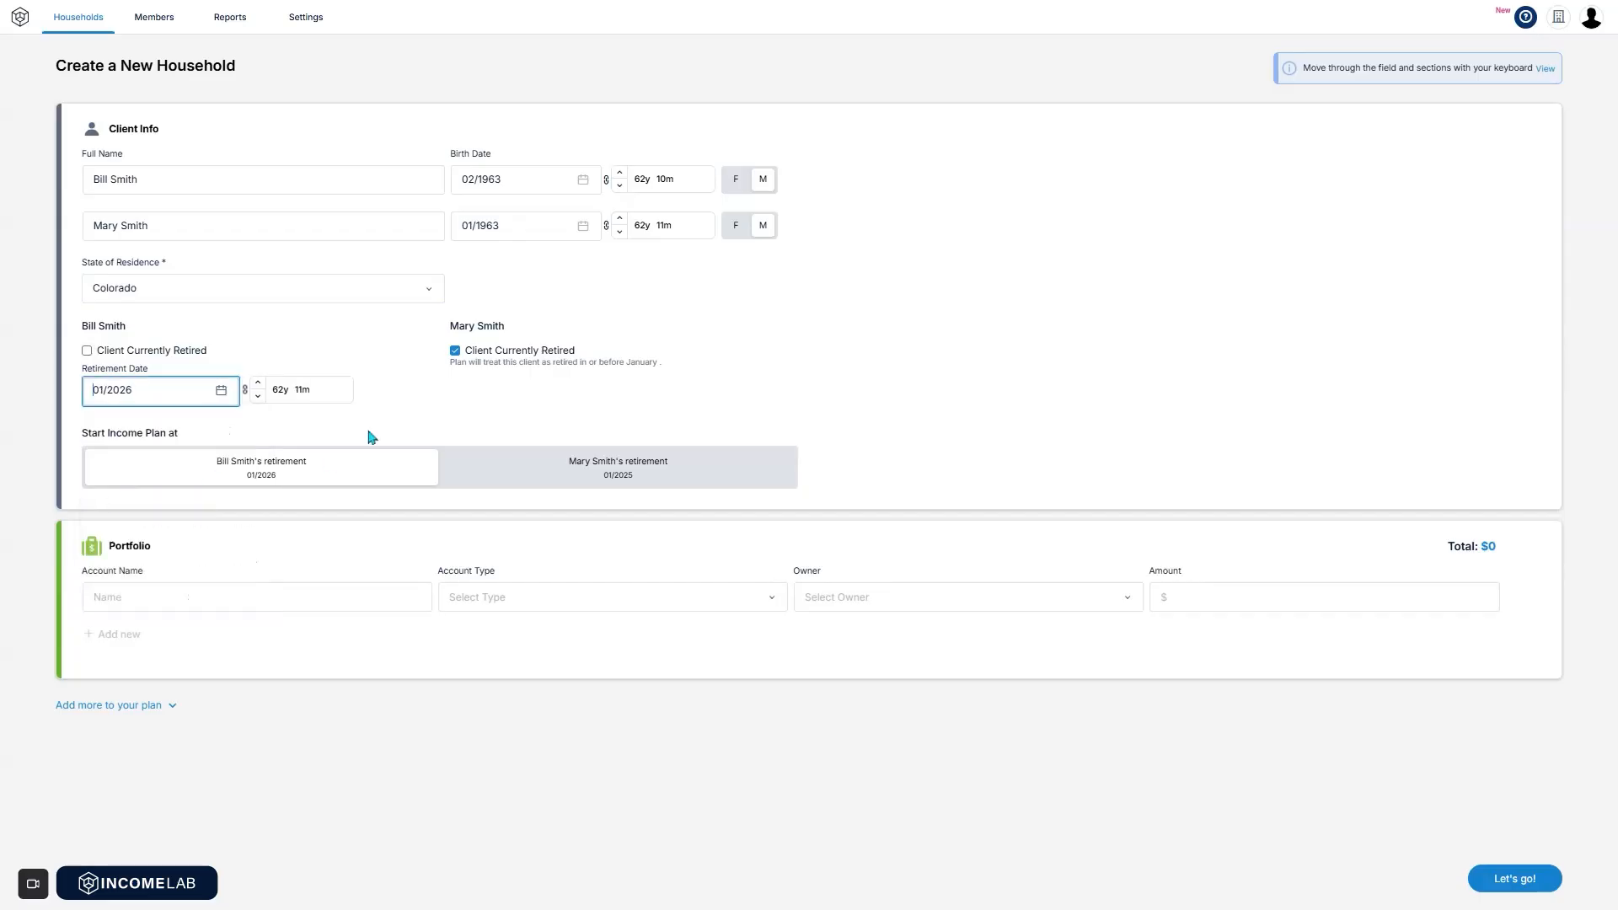
Mark the second client as not yet retired, with retirement date 01/2027.
{"action": "left_click", "coordinate": [455, 351]}
{"action": "left_click", "coordinate": [523, 388]}
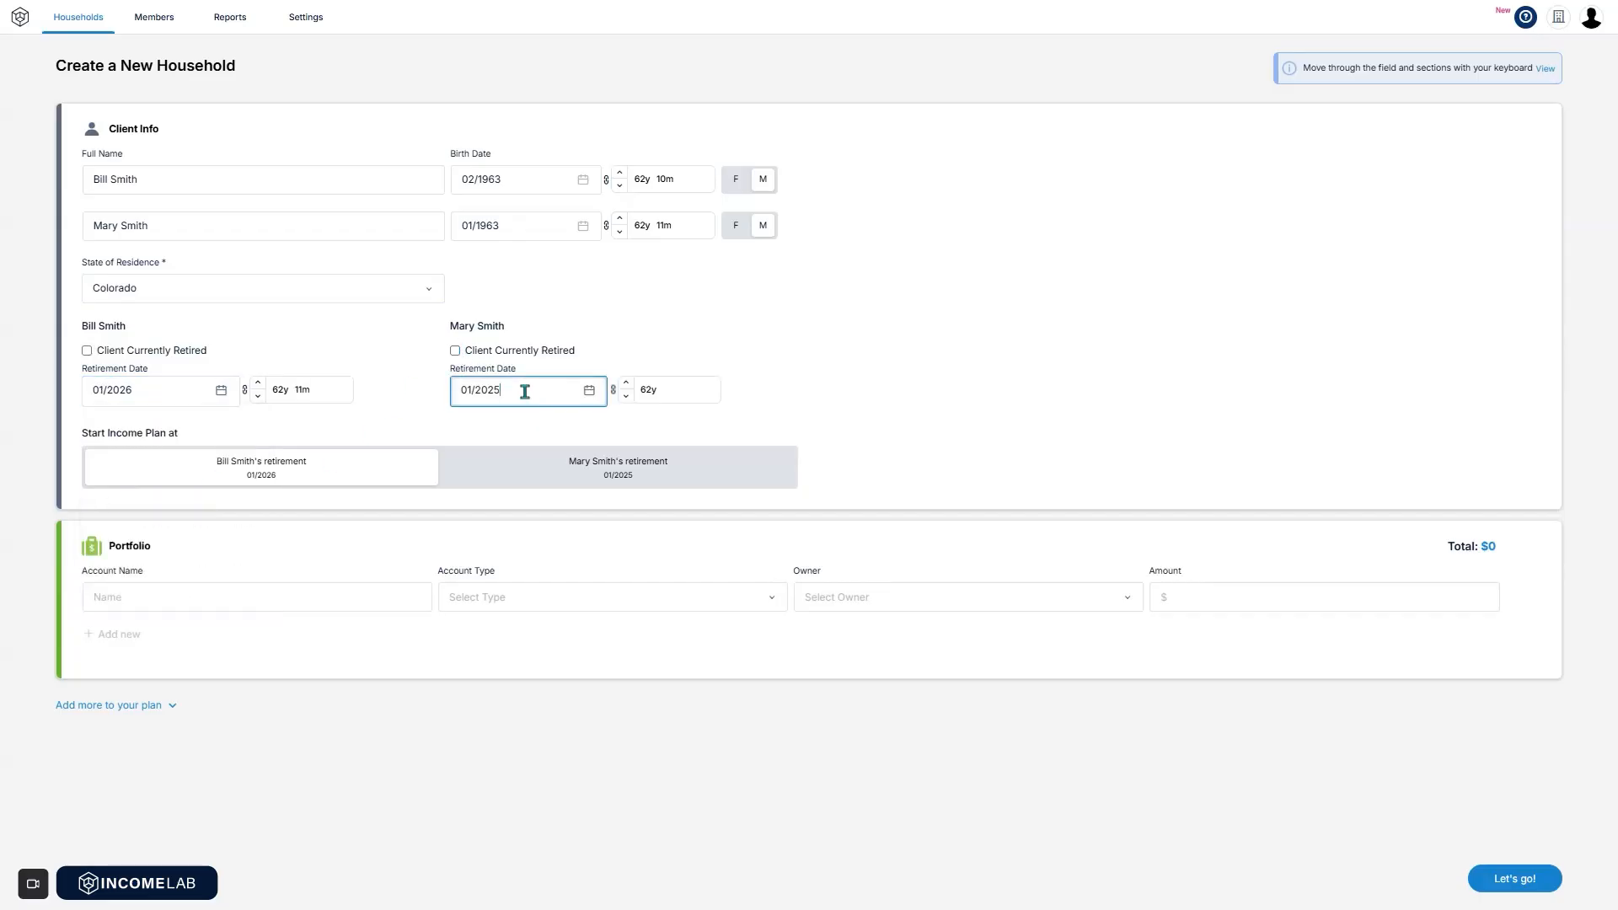
{"action": "left_click", "coordinate": [589, 390]}
{"action": "left_click", "coordinate": [563, 470]}
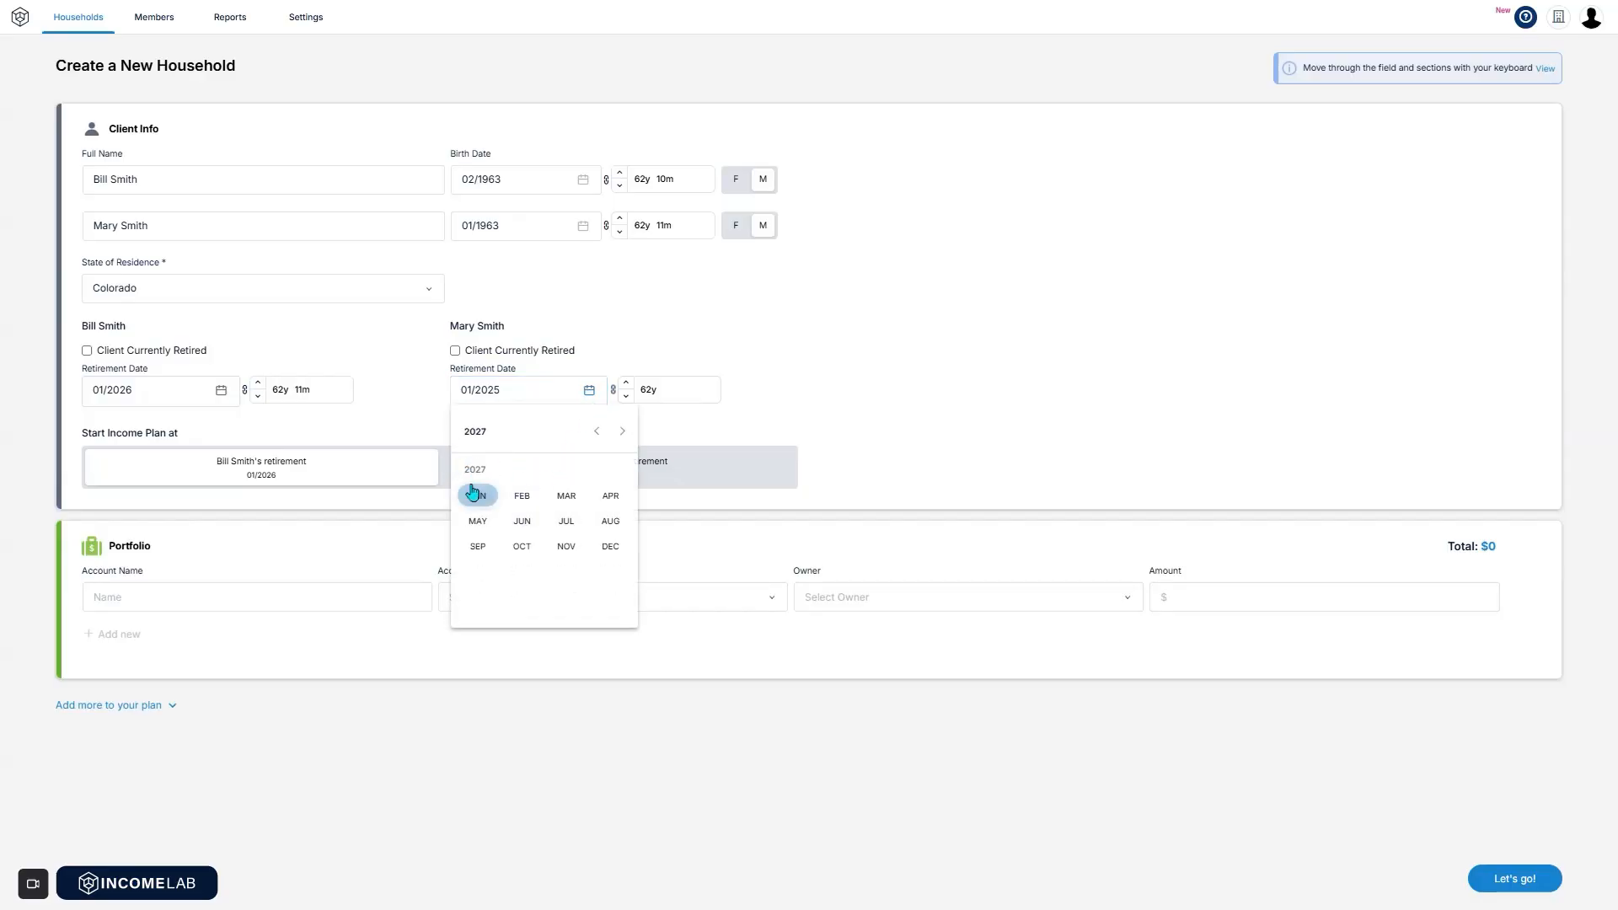
{"action": "left_click", "coordinate": [474, 496]}
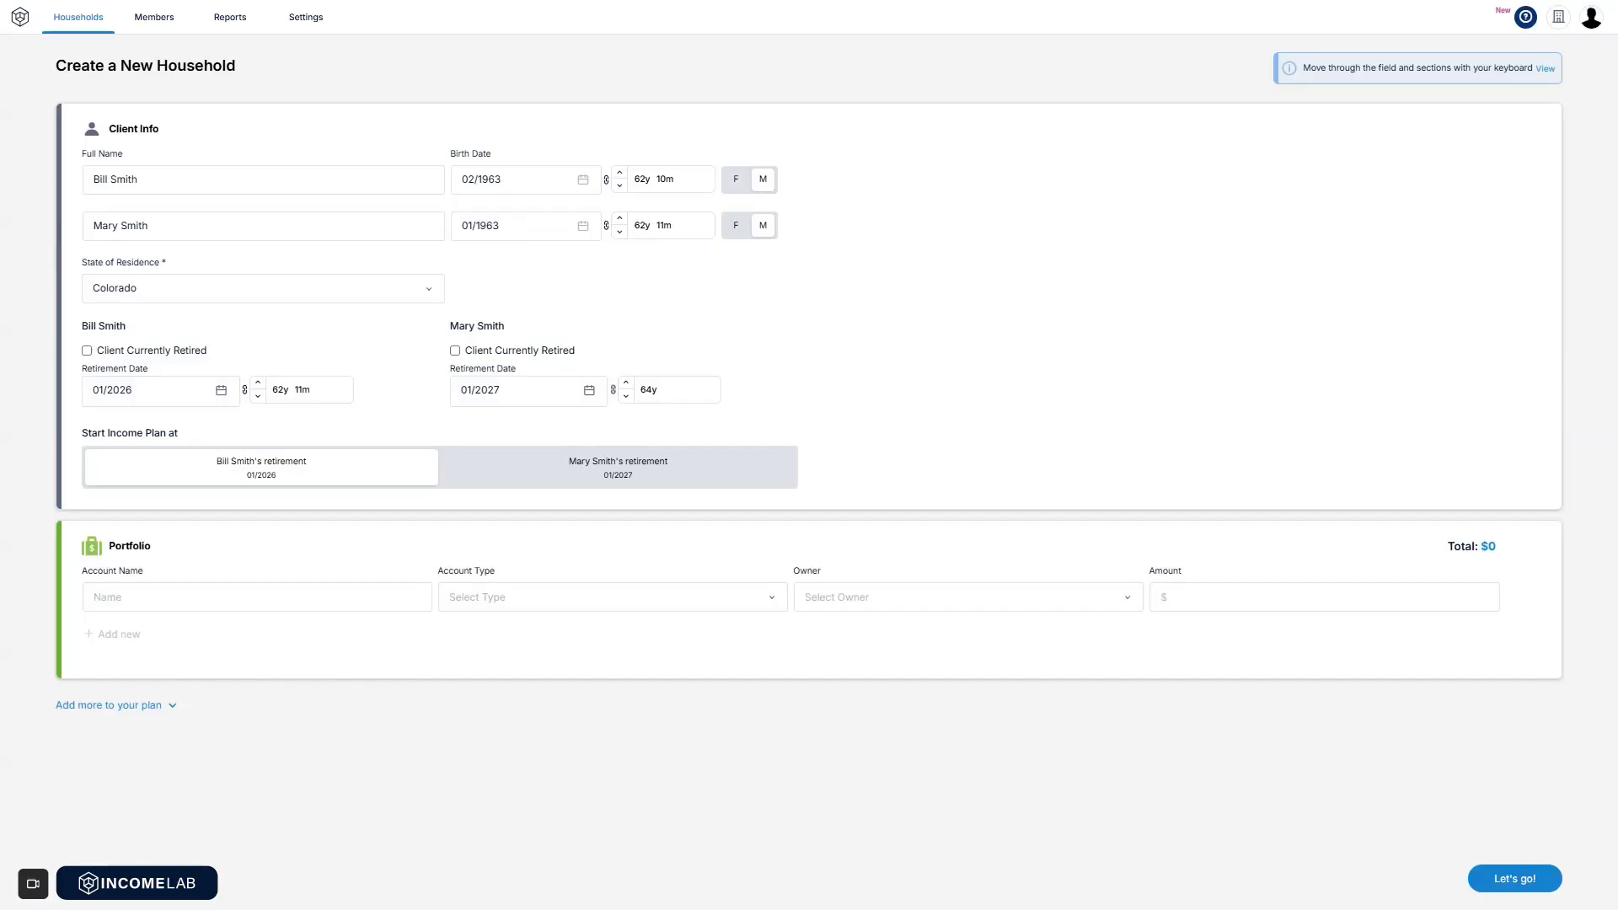
{"action": "left_click", "coordinate": [345, 596]}
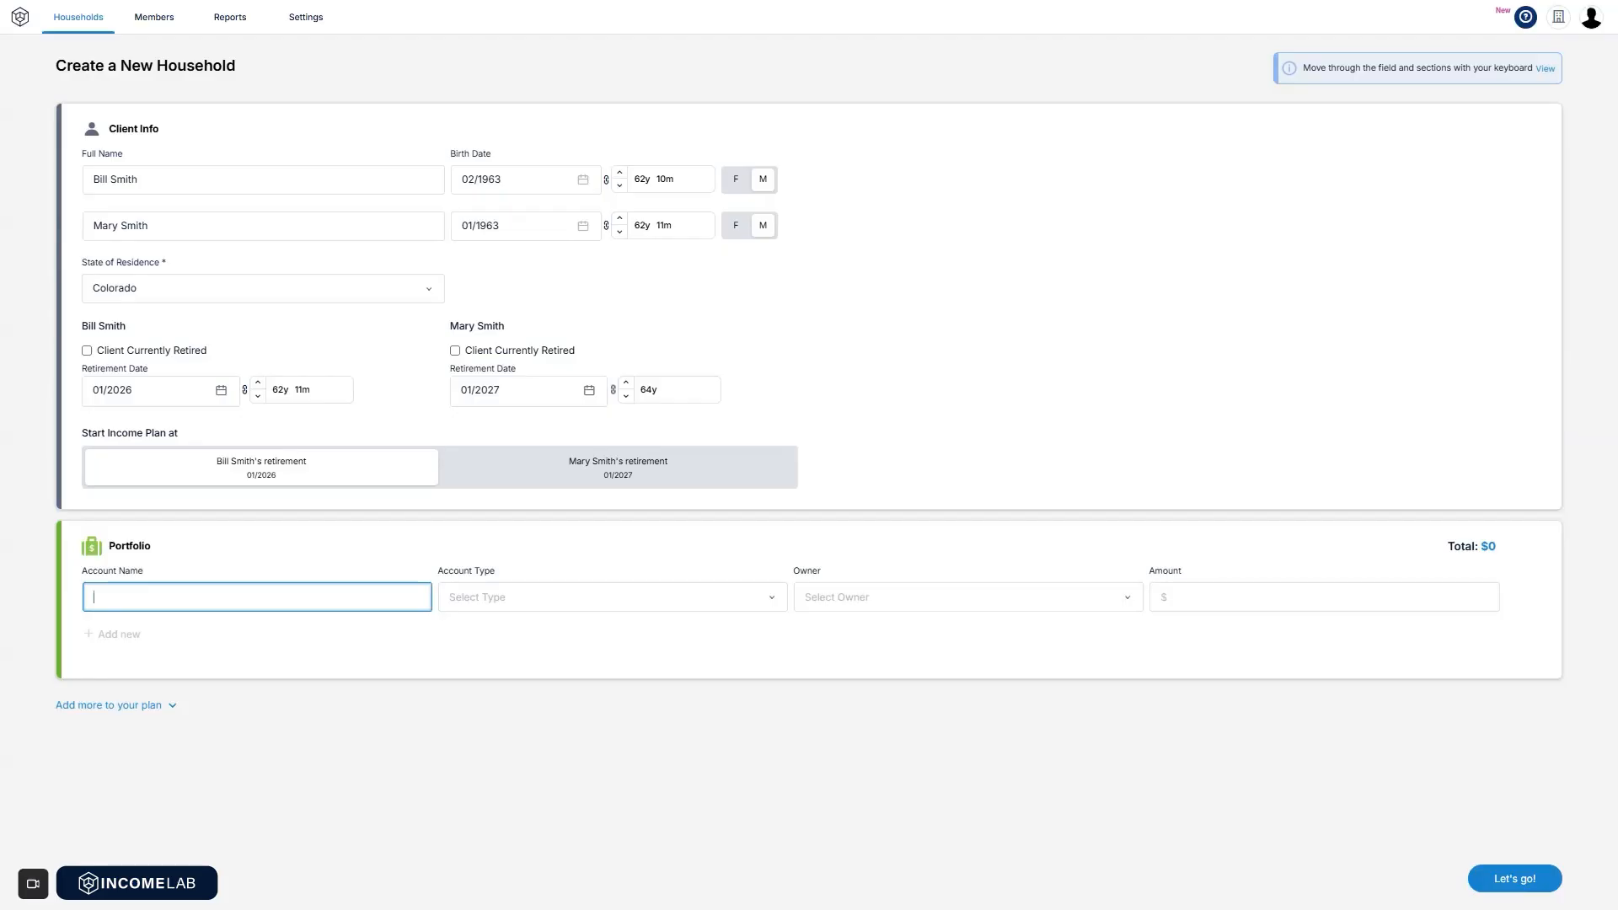
Create a Traditional 401(k) account owned by the first client with a $1,000,000 balance.
{"action": "type", "text": "Bil"}
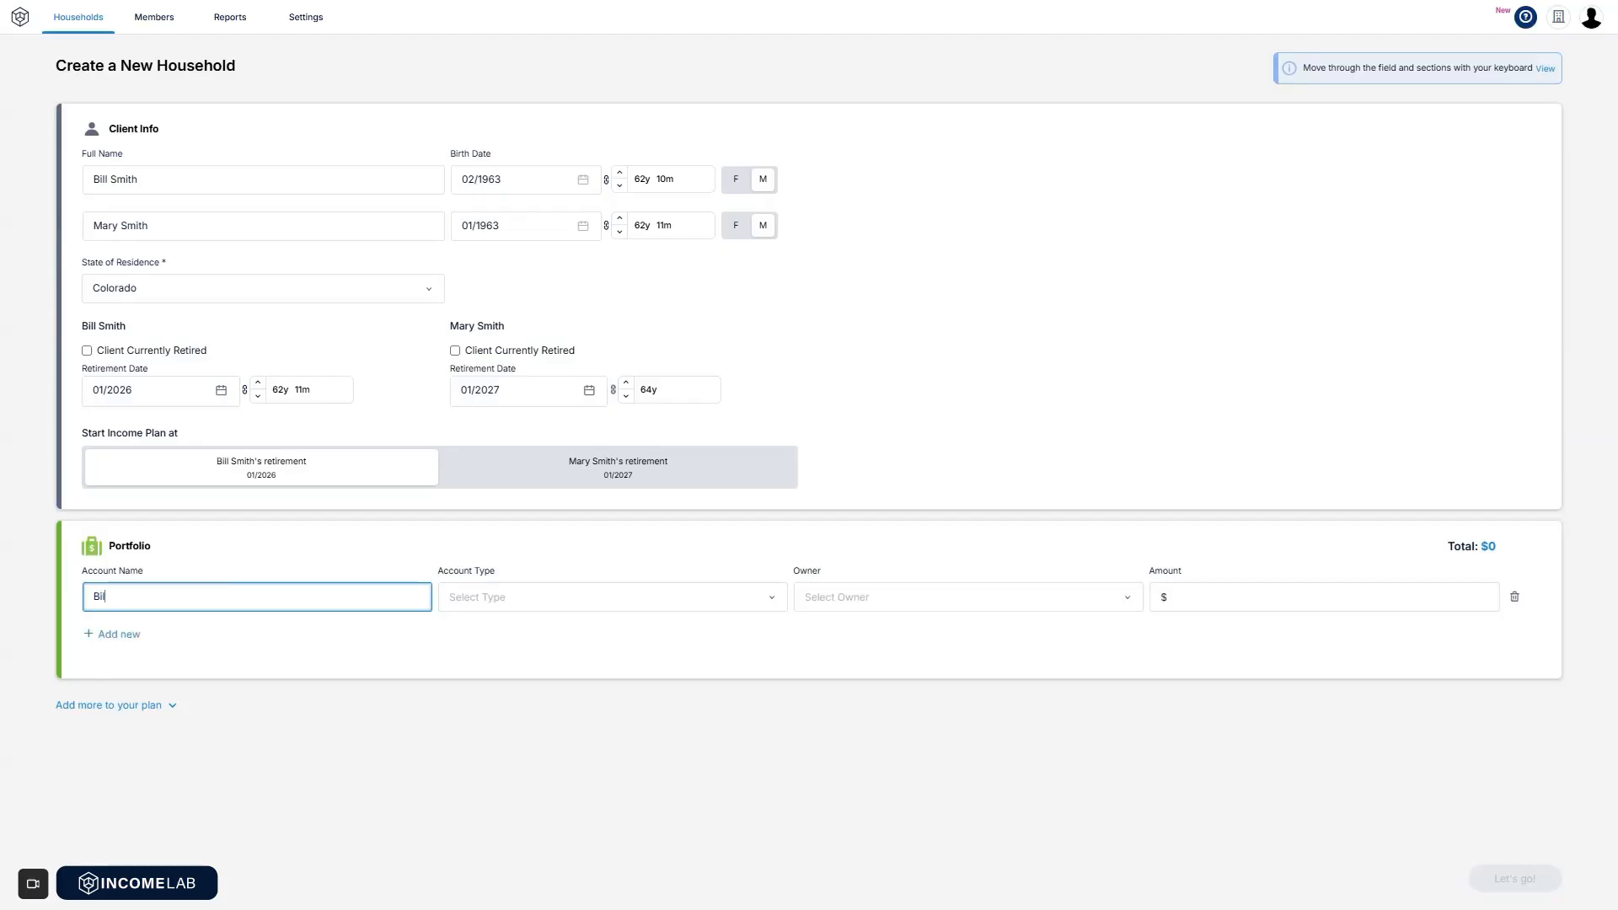
{"action": "type", "text": "l 401k"}
{"action": "left_click", "coordinate": [517, 607]}
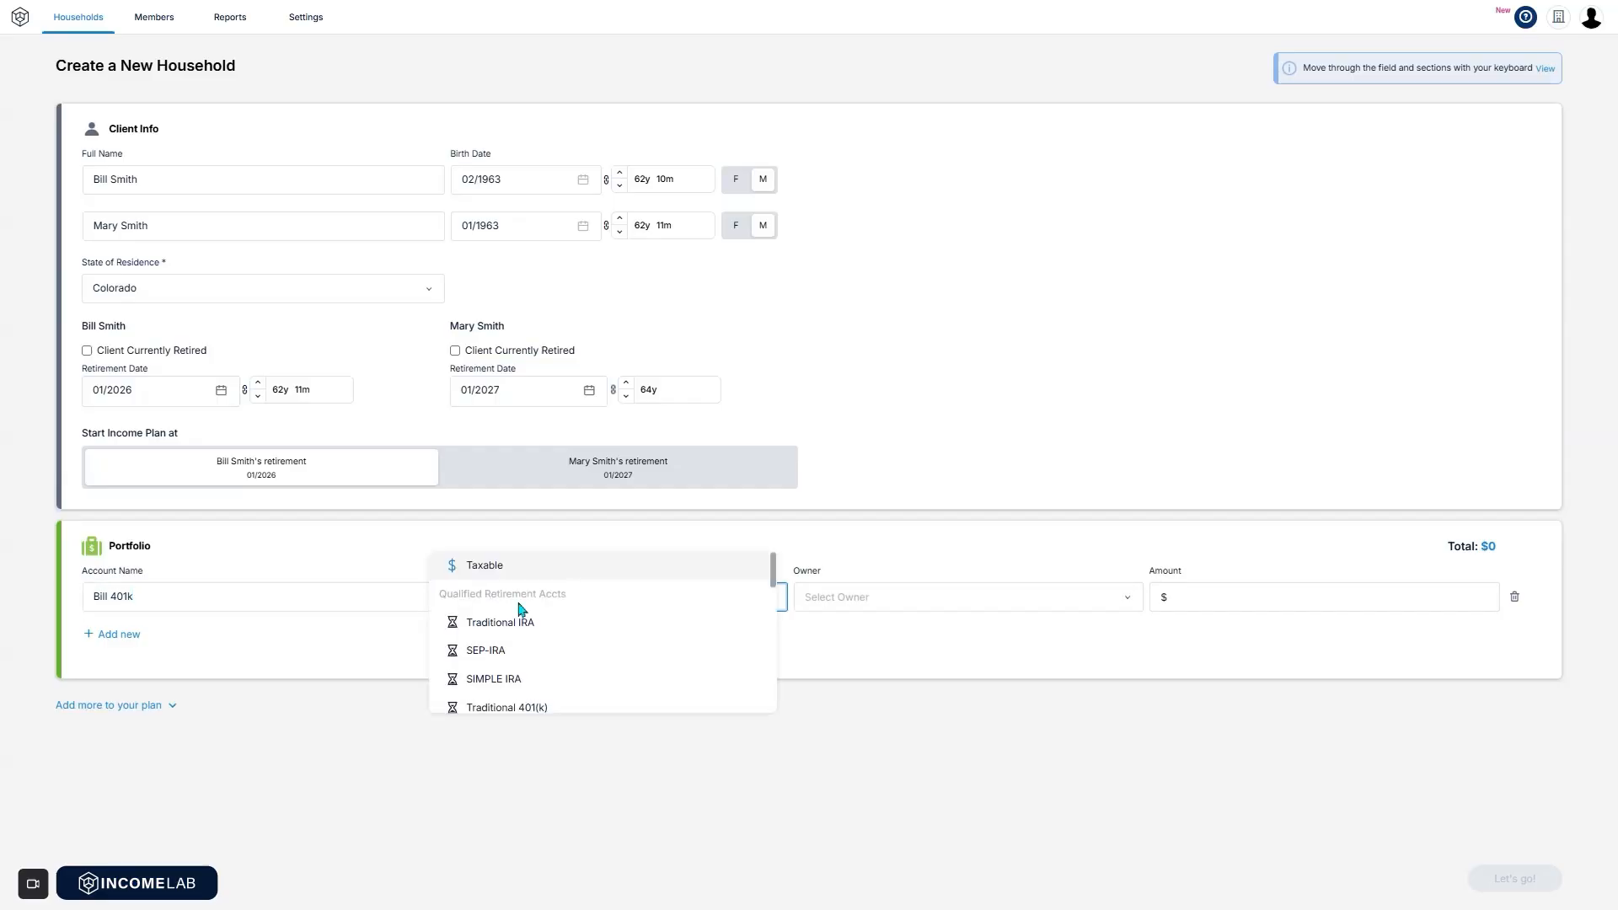
{"action": "scroll", "coordinate": [596, 668], "scroll_direction": "down", "scroll_amount": 1}
{"action": "scroll", "coordinate": [596, 668], "scroll_direction": "down", "scroll_amount": 1}
{"action": "left_click", "coordinate": [591, 628]}
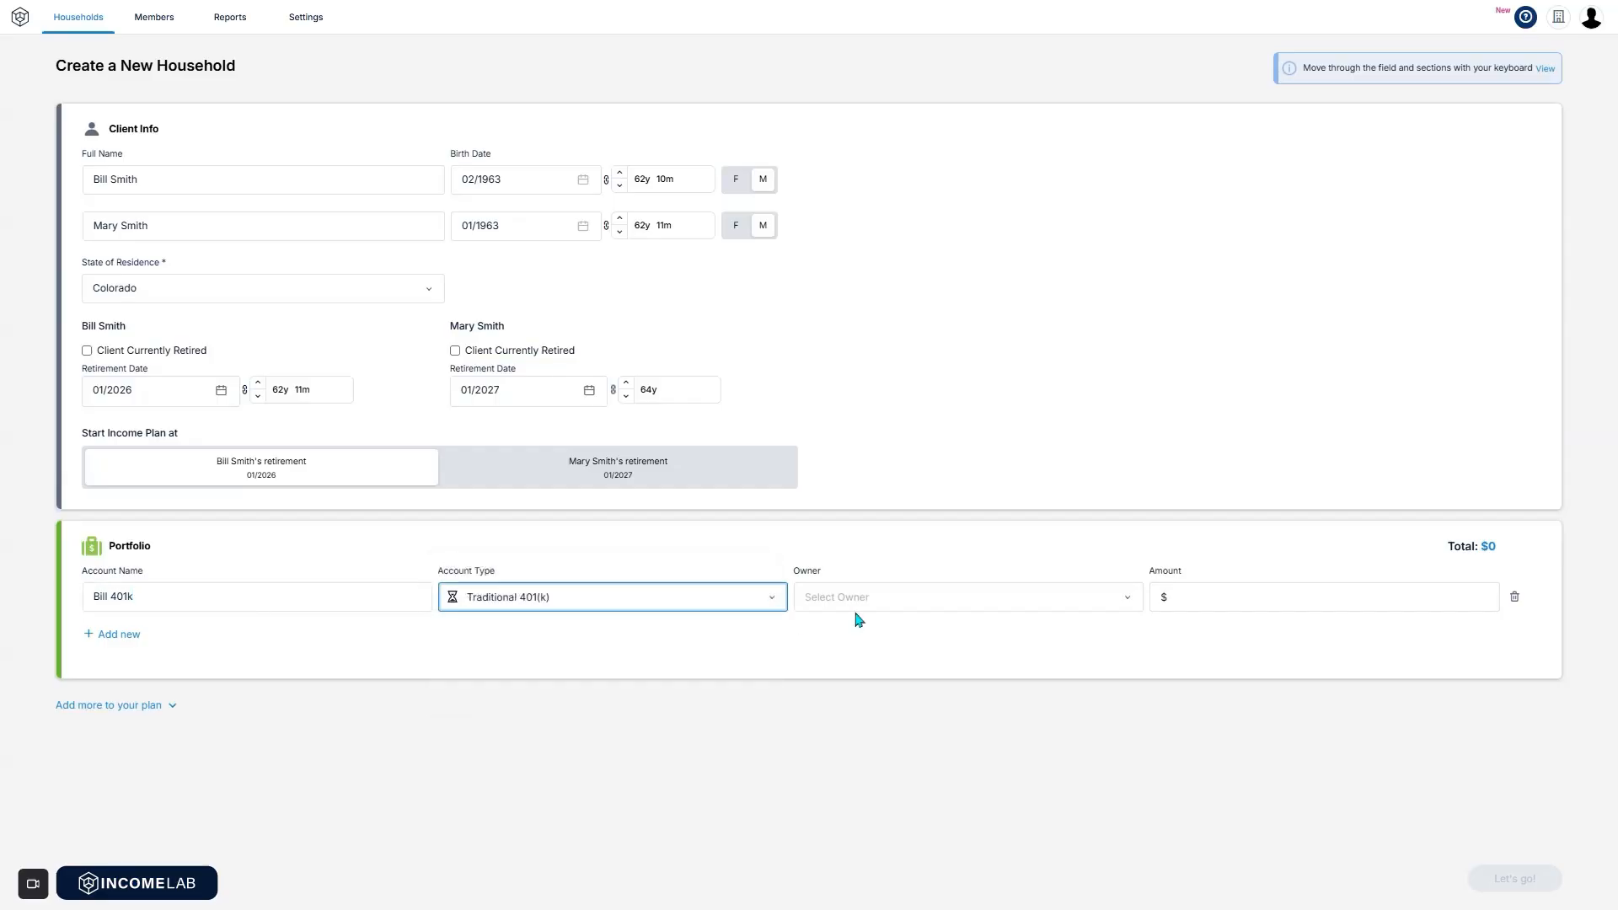
{"action": "left_click", "coordinate": [927, 605]}
{"action": "left_click", "coordinate": [928, 611]}
{"action": "left_click", "coordinate": [1236, 596]}
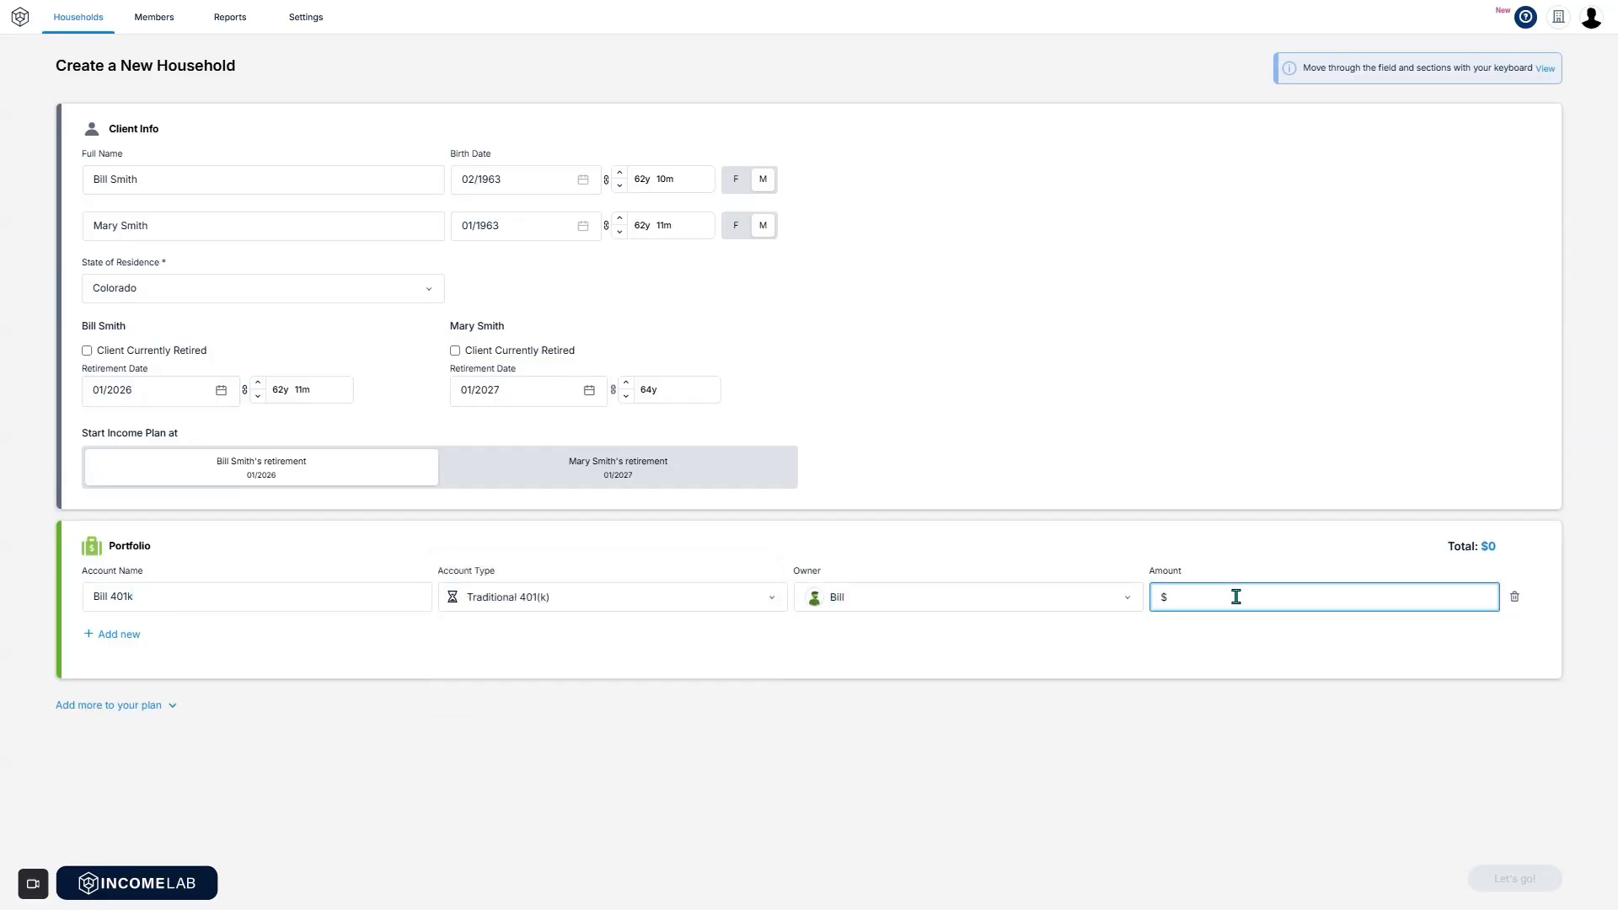
{"action": "type", "text": "1000000"}
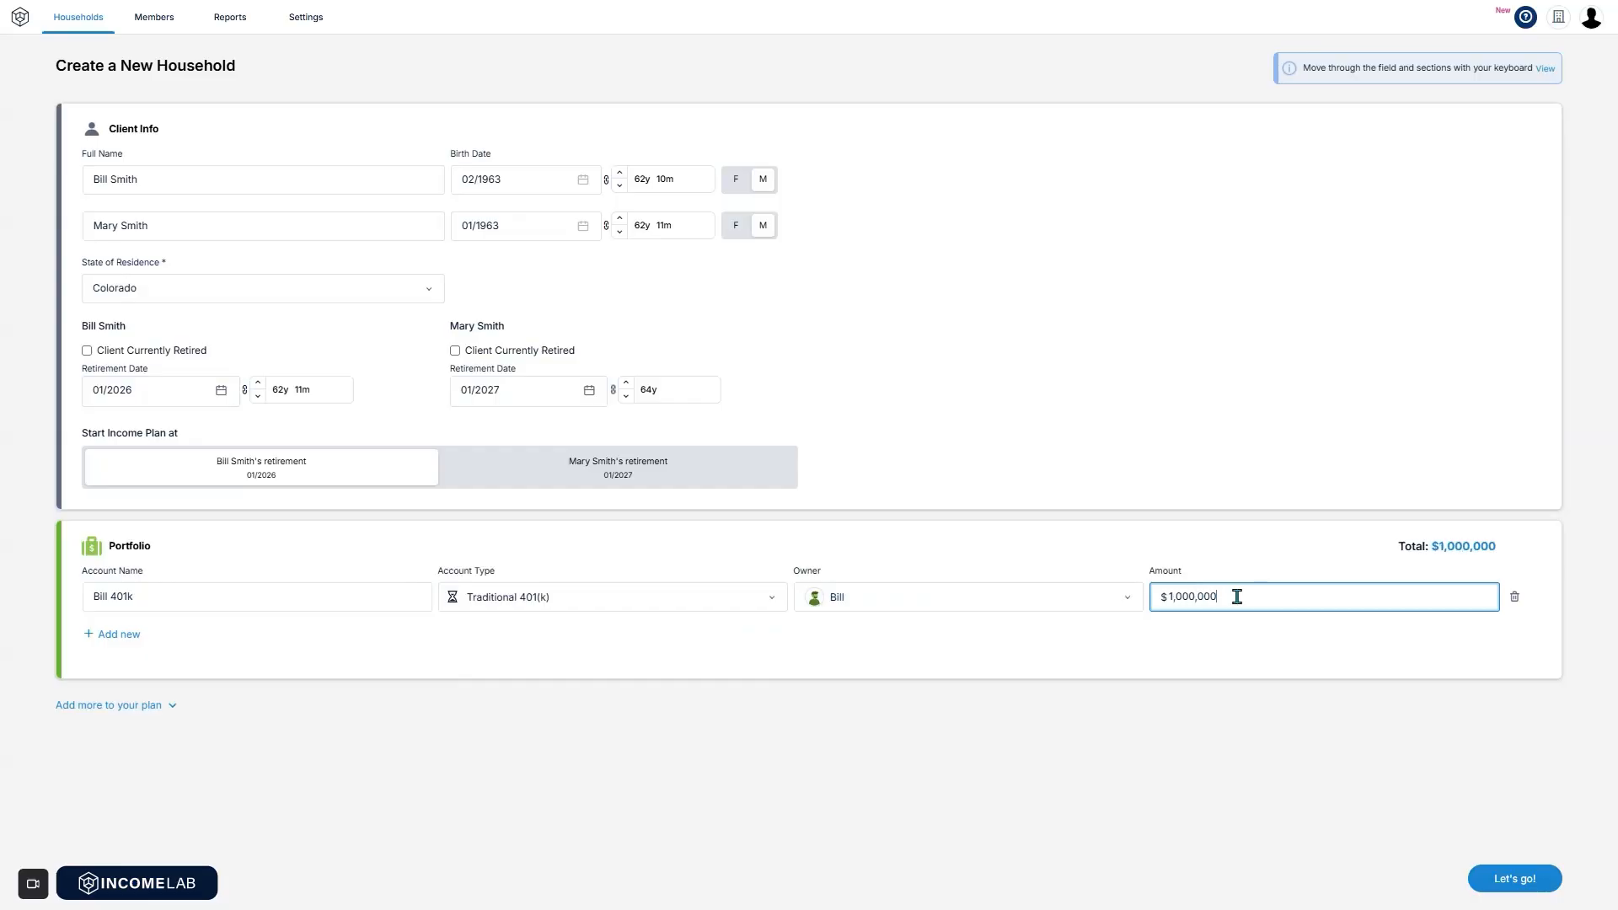
Add a Traditional IRA owned by the second client with a $1,000,000 balance.
{"action": "left_click", "coordinate": [111, 636]}
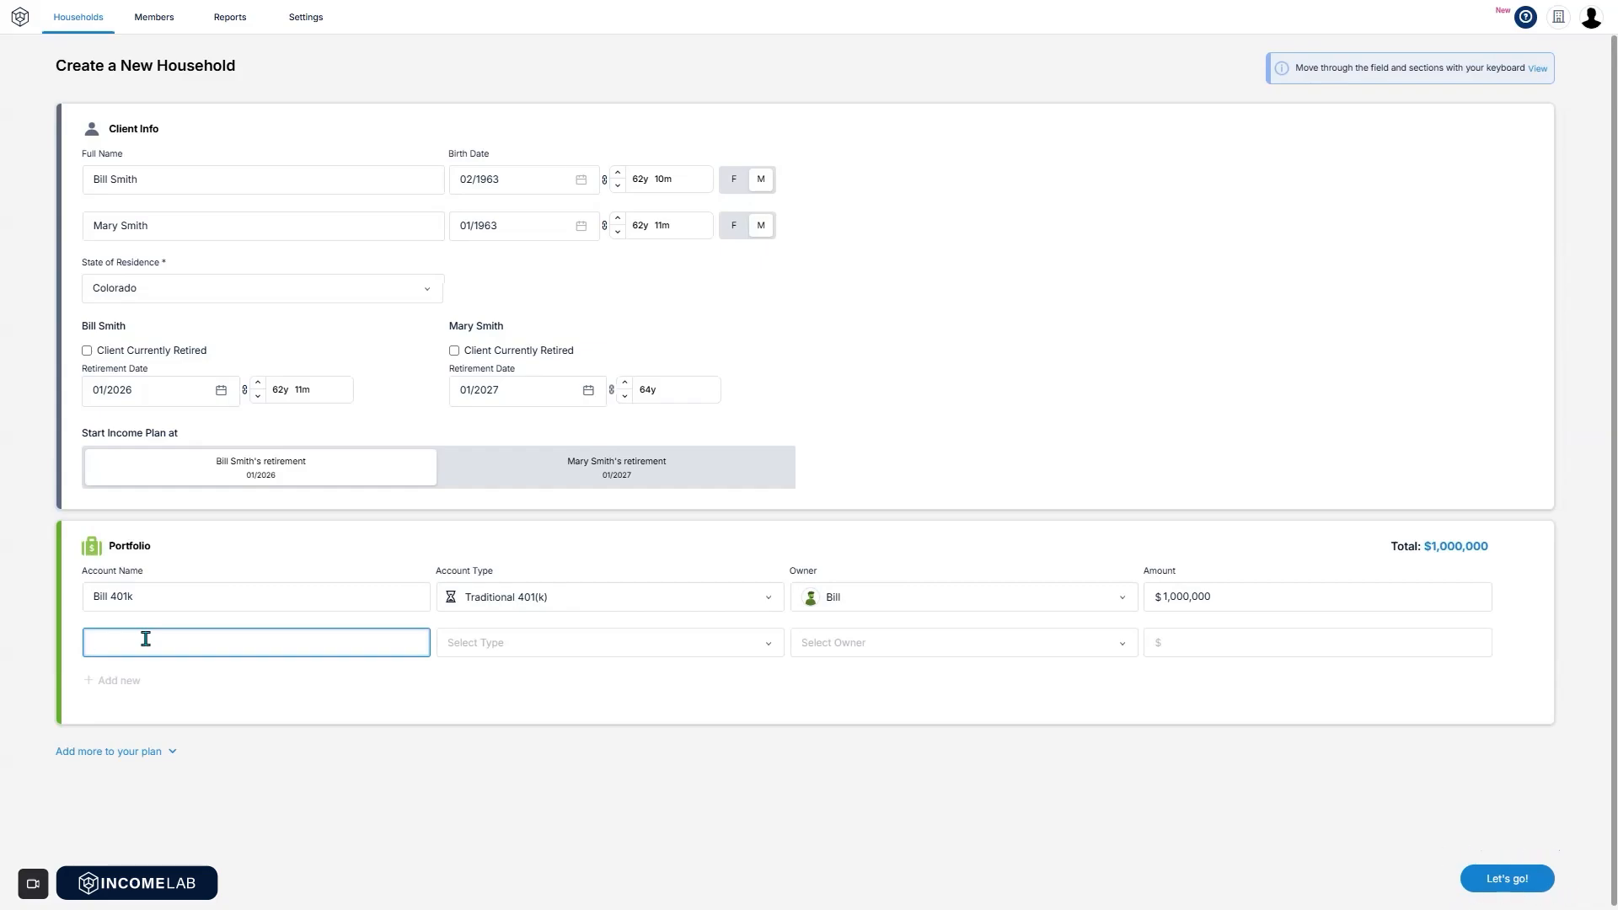
{"action": "type", "text": "Mary's "}
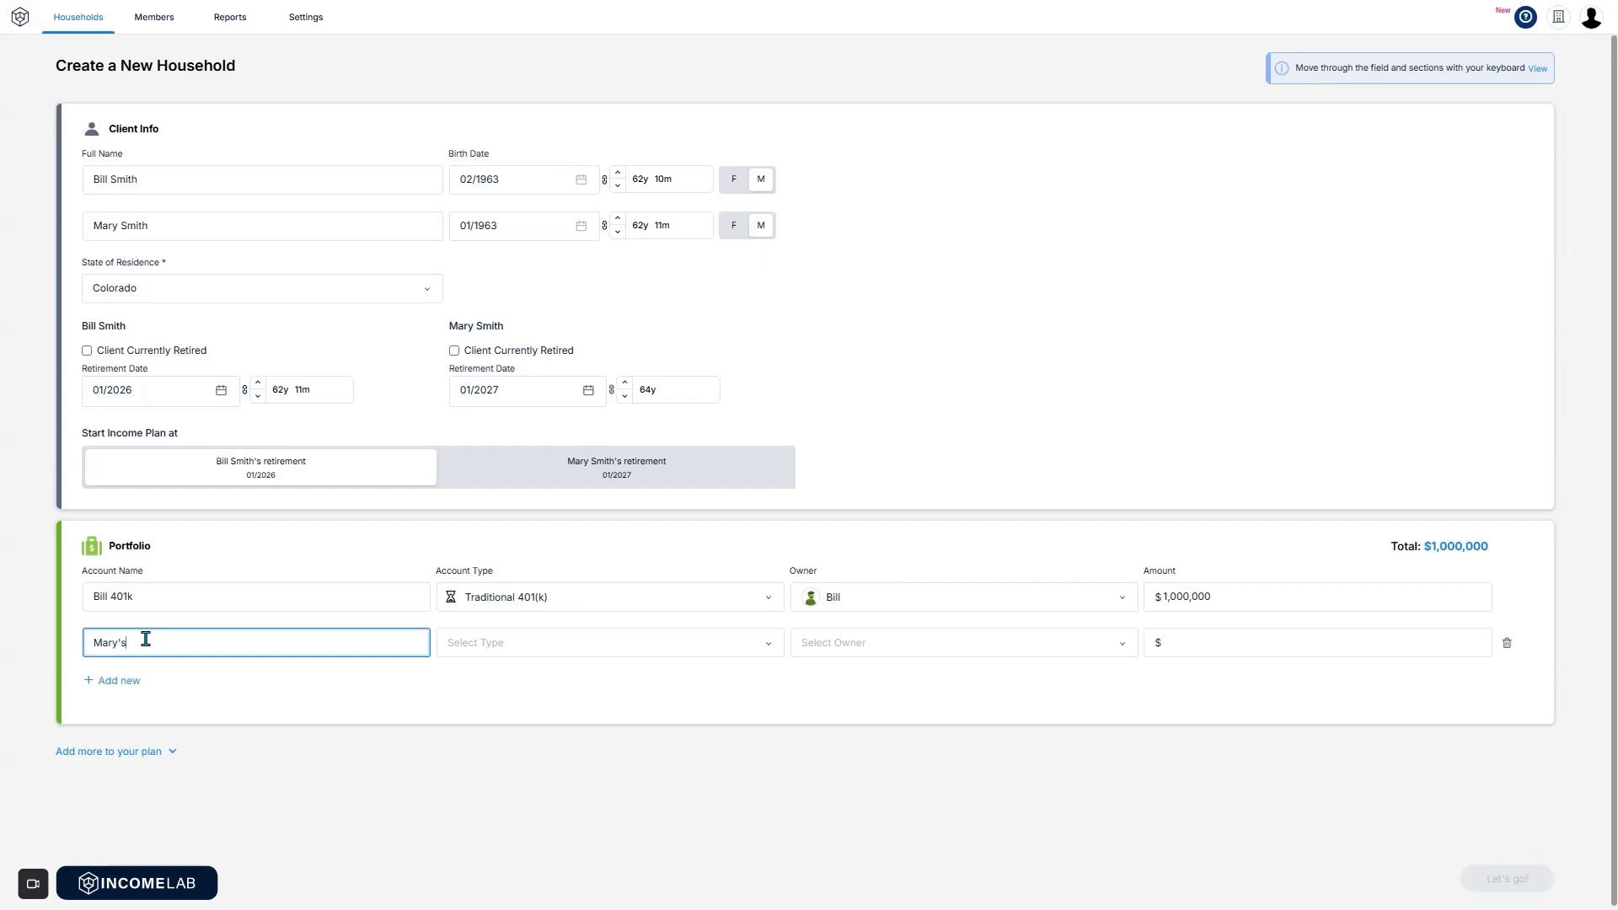
{"action": "type", "text": "IRA"}
{"action": "left_click", "coordinate": [662, 653]}
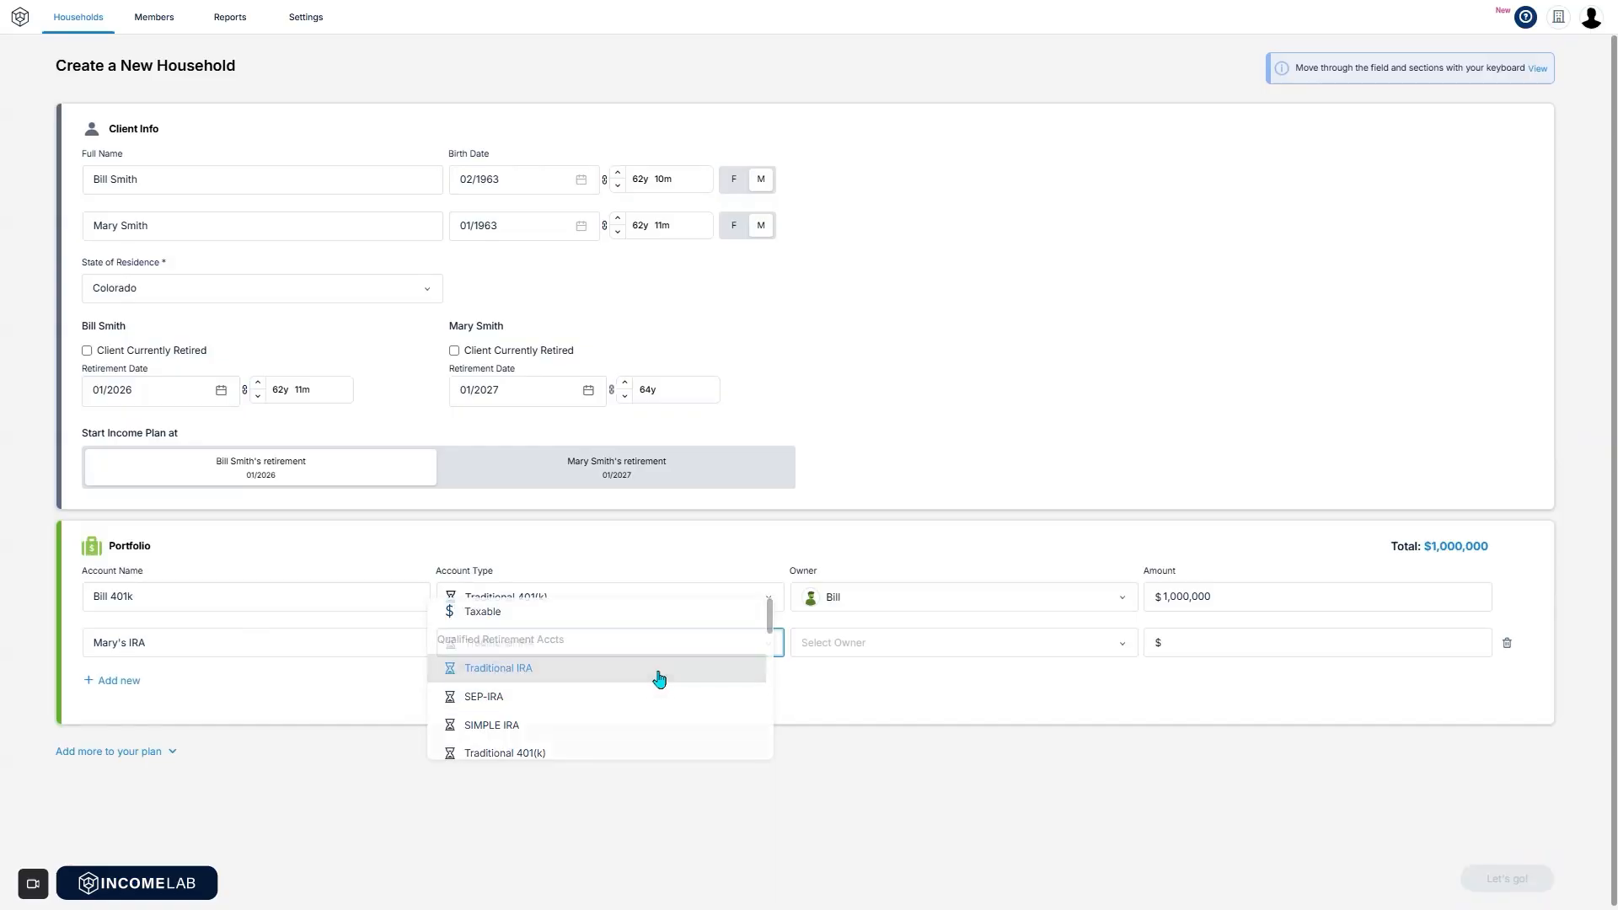
{"action": "left_click", "coordinate": [661, 670]}
{"action": "left_click", "coordinate": [939, 646]}
{"action": "left_click", "coordinate": [965, 675]}
{"action": "key", "text": "Tab"}
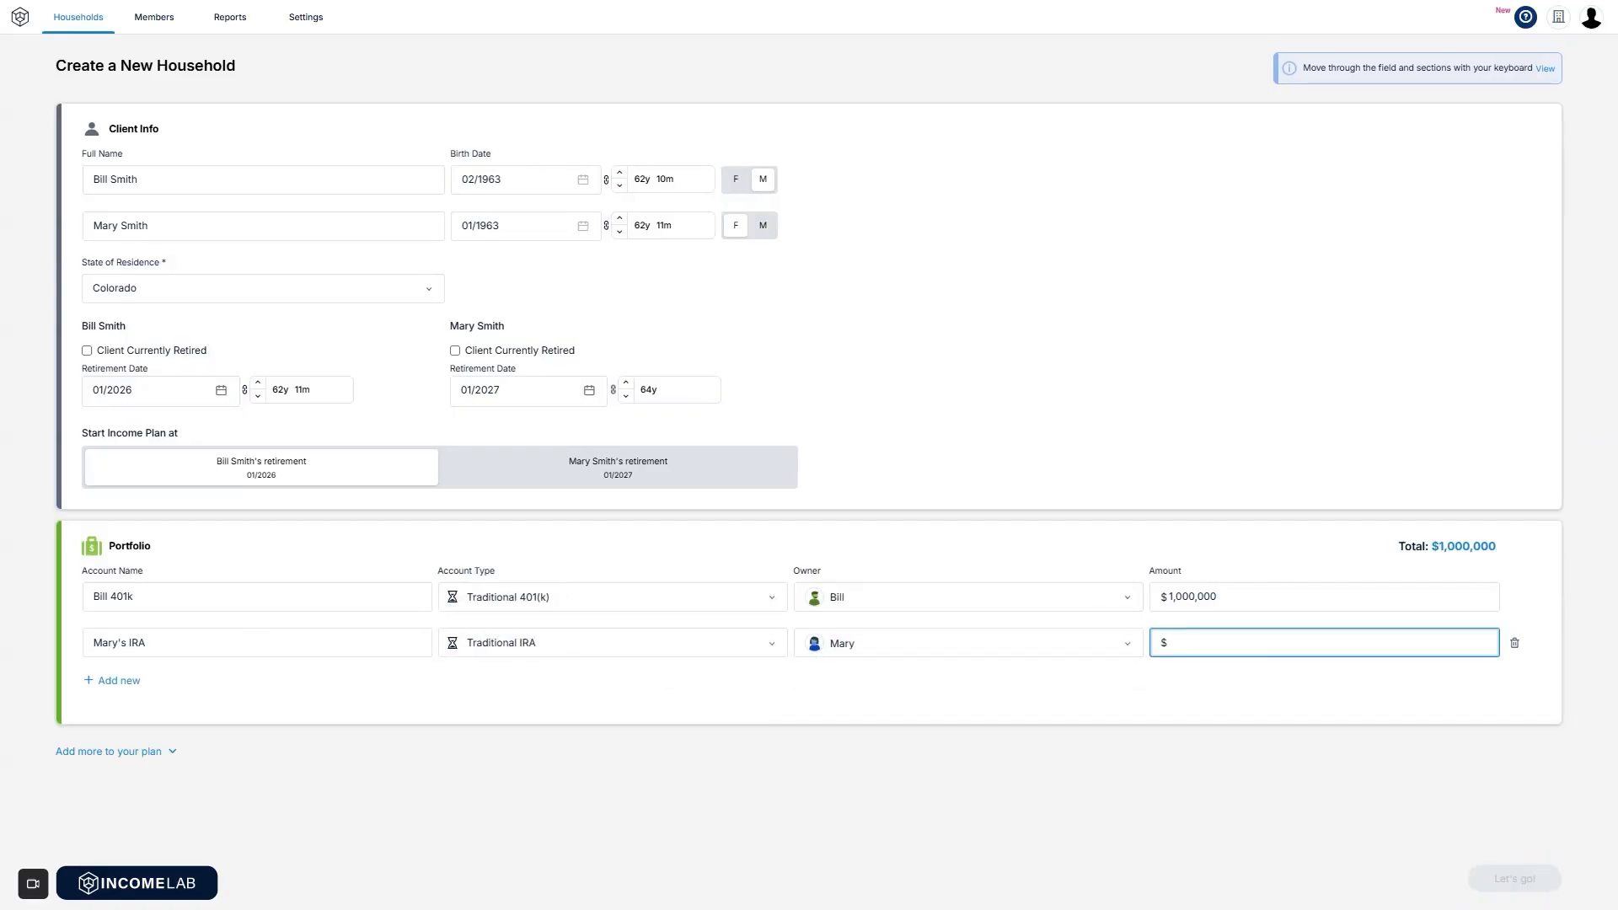
{"action": "type", "text": "1000000"}
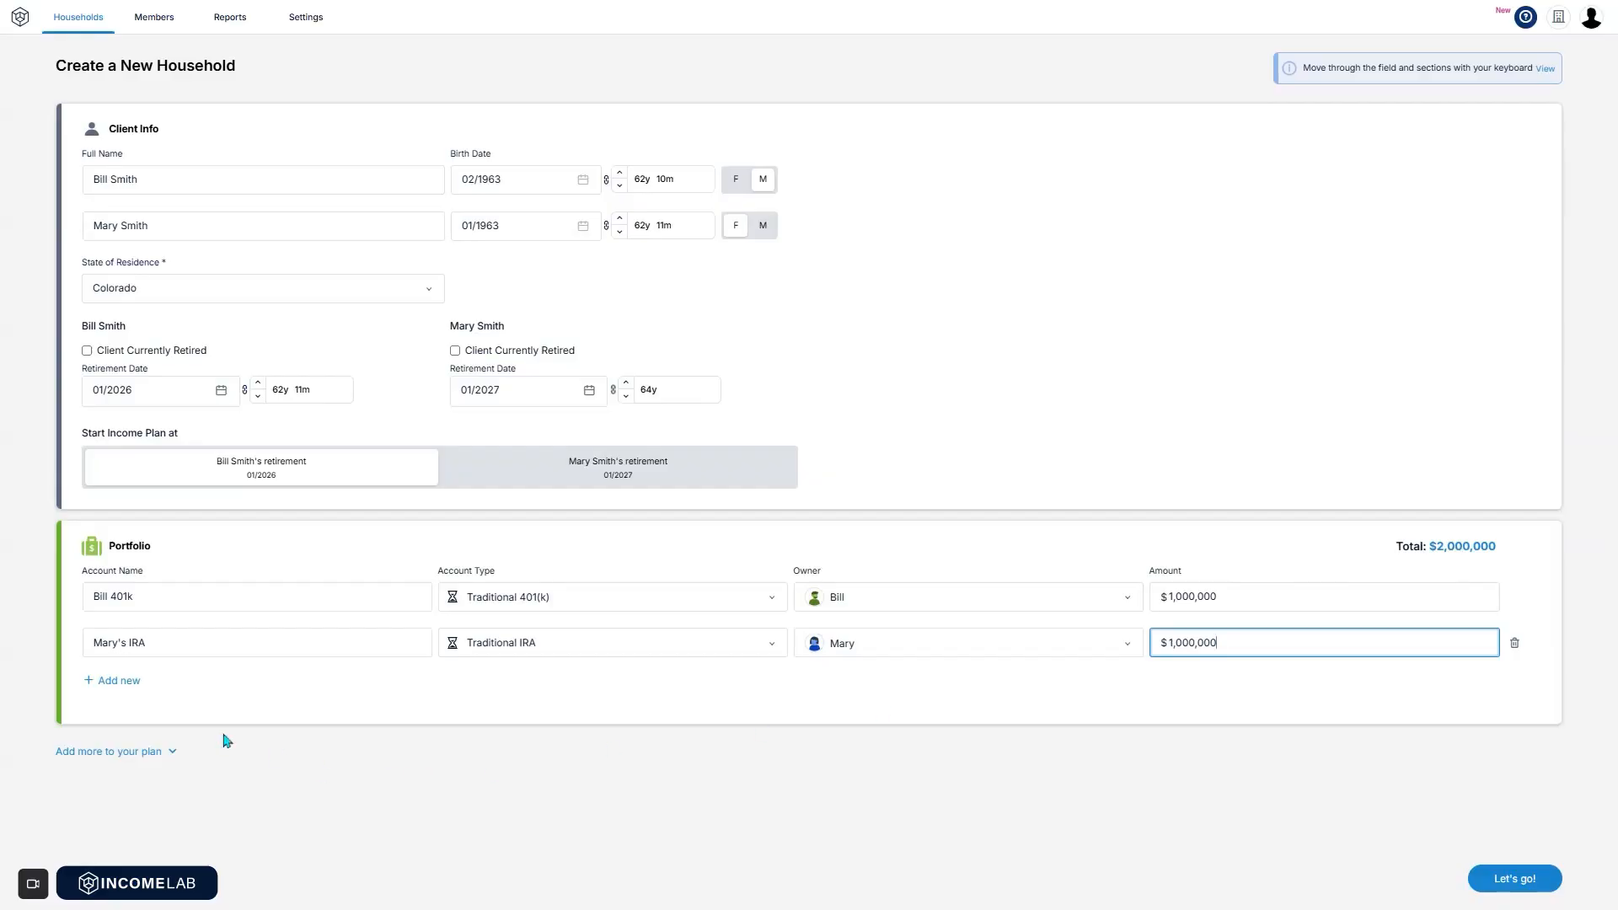
{"action": "left_click", "coordinate": [128, 682]}
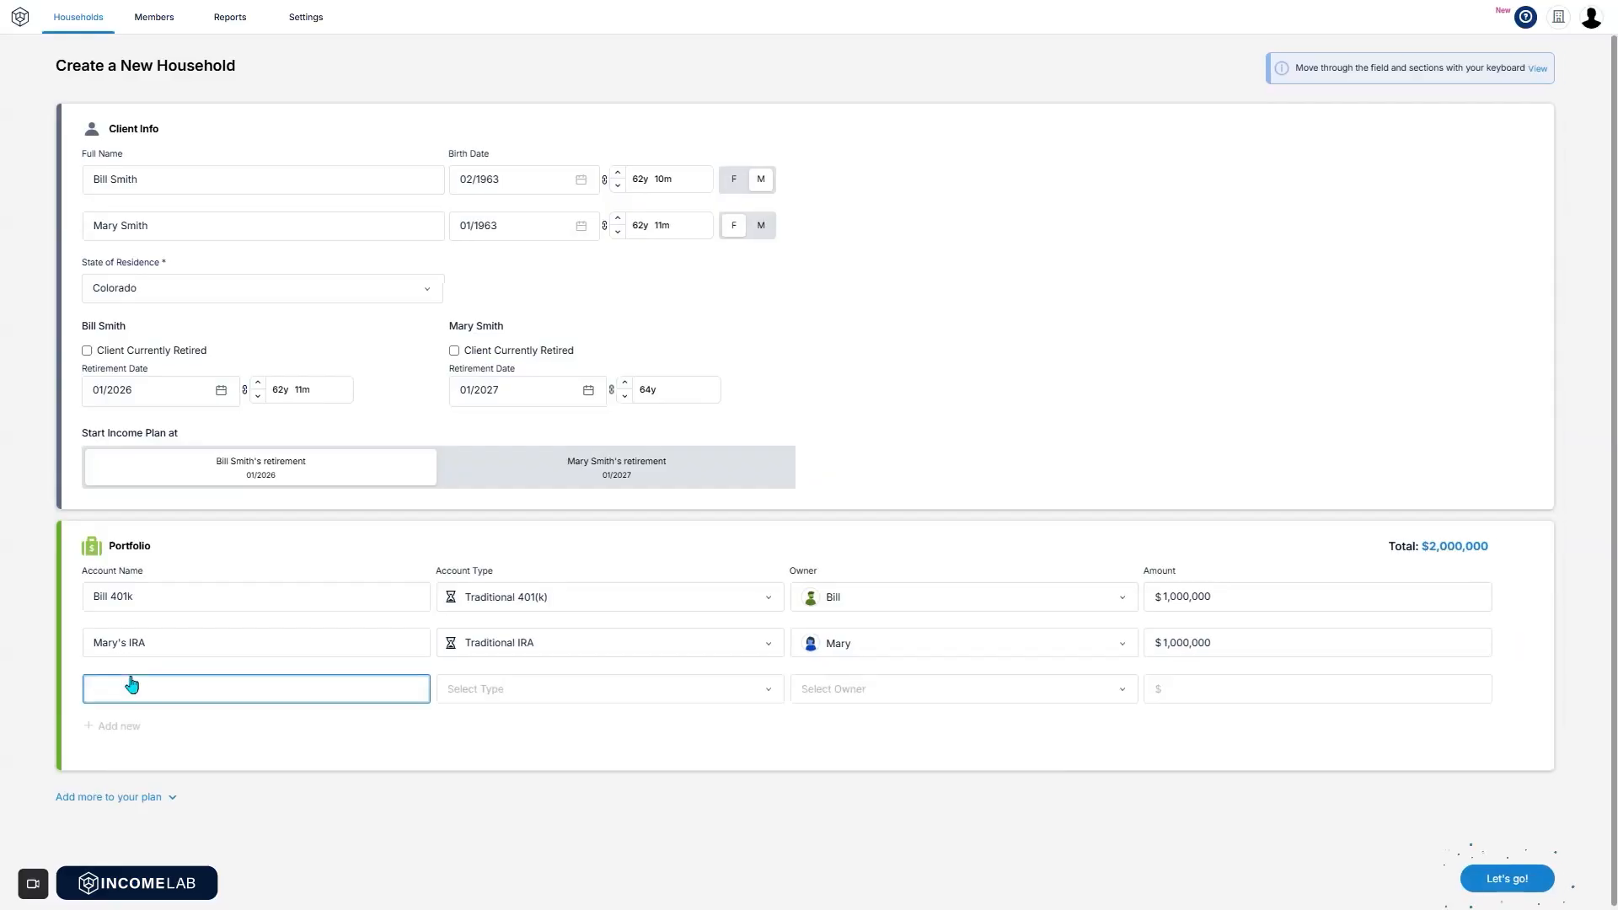
{"action": "left_click", "coordinate": [542, 705]}
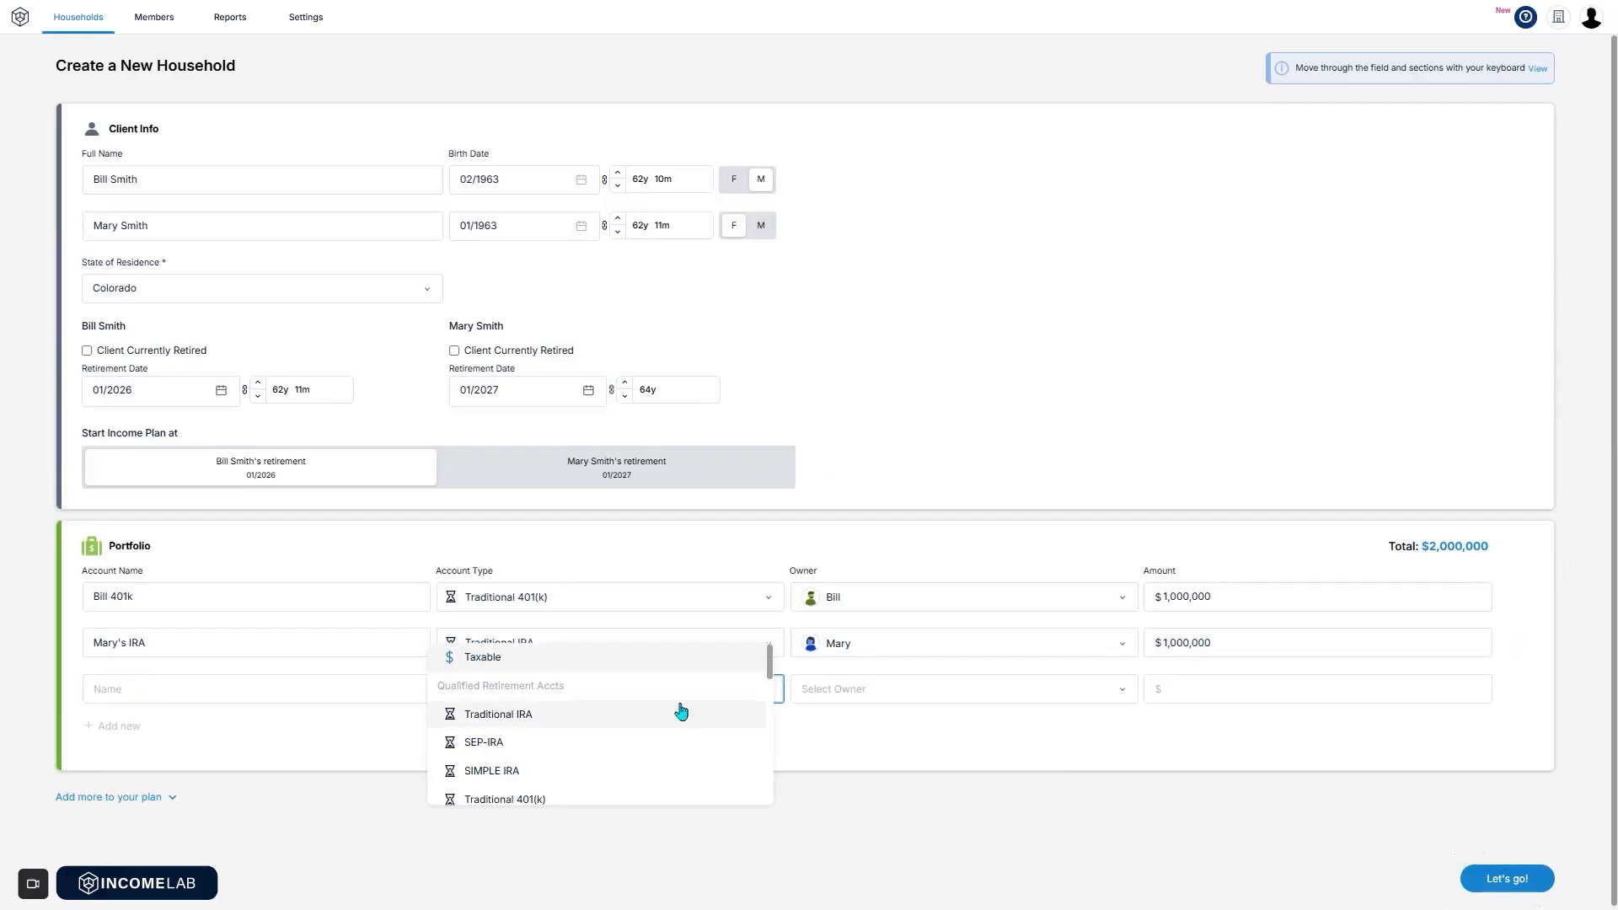
{"action": "left_click_drag", "start_coordinate": [772, 671], "coordinate": [775, 803]}
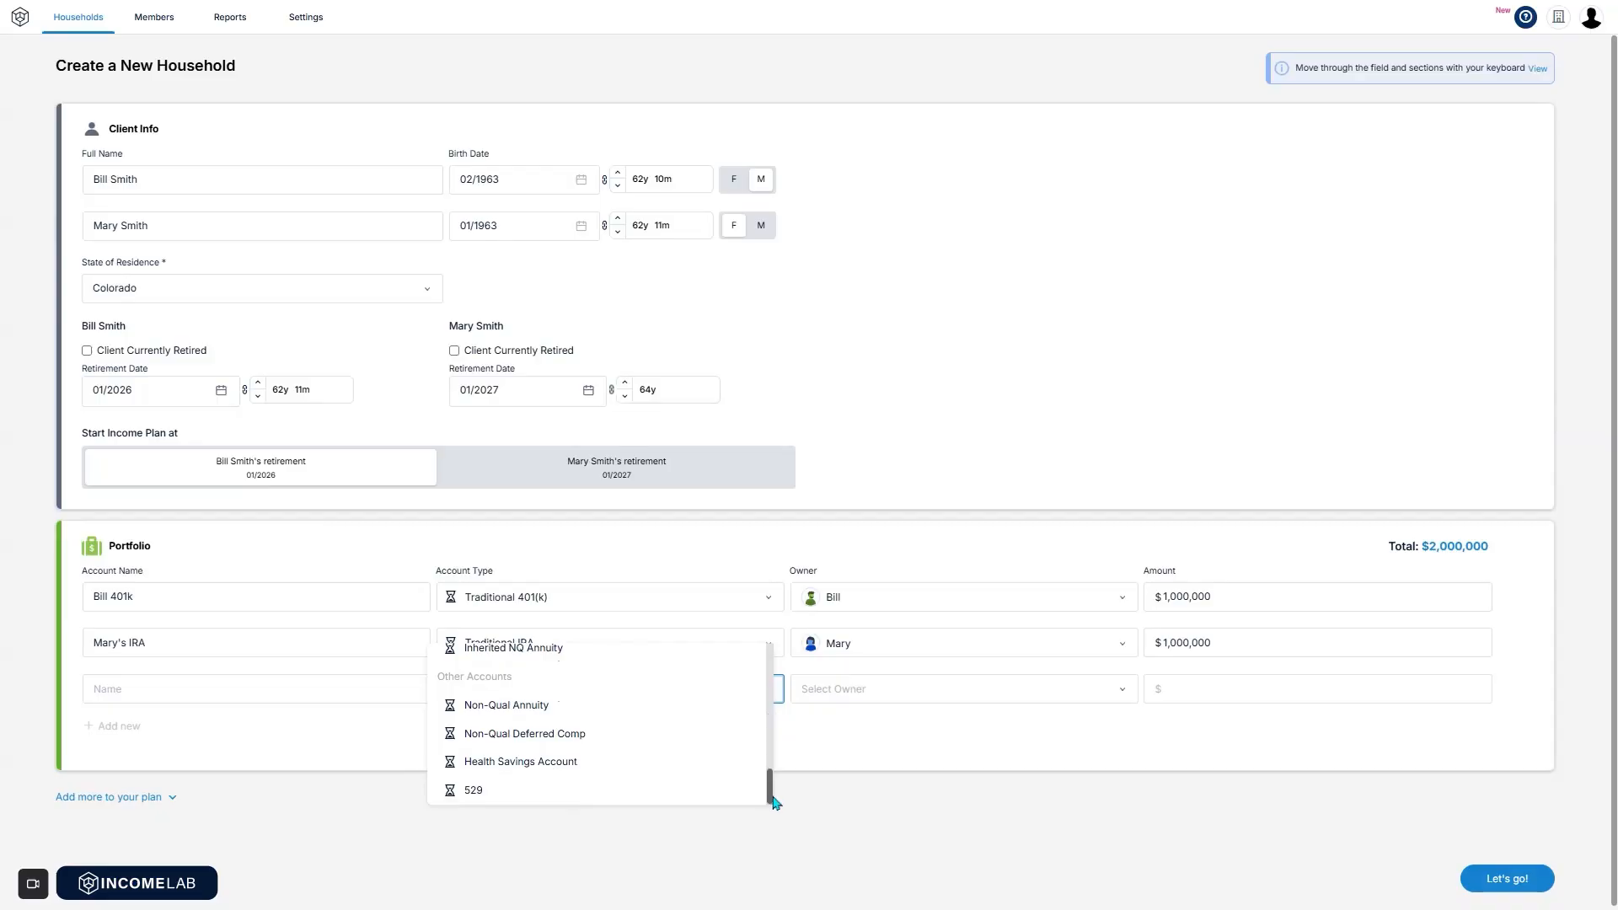
{"action": "left_click", "coordinate": [830, 747]}
{"action": "scroll", "coordinate": [1210, 838], "scroll_direction": "down", "scroll_amount": 1}
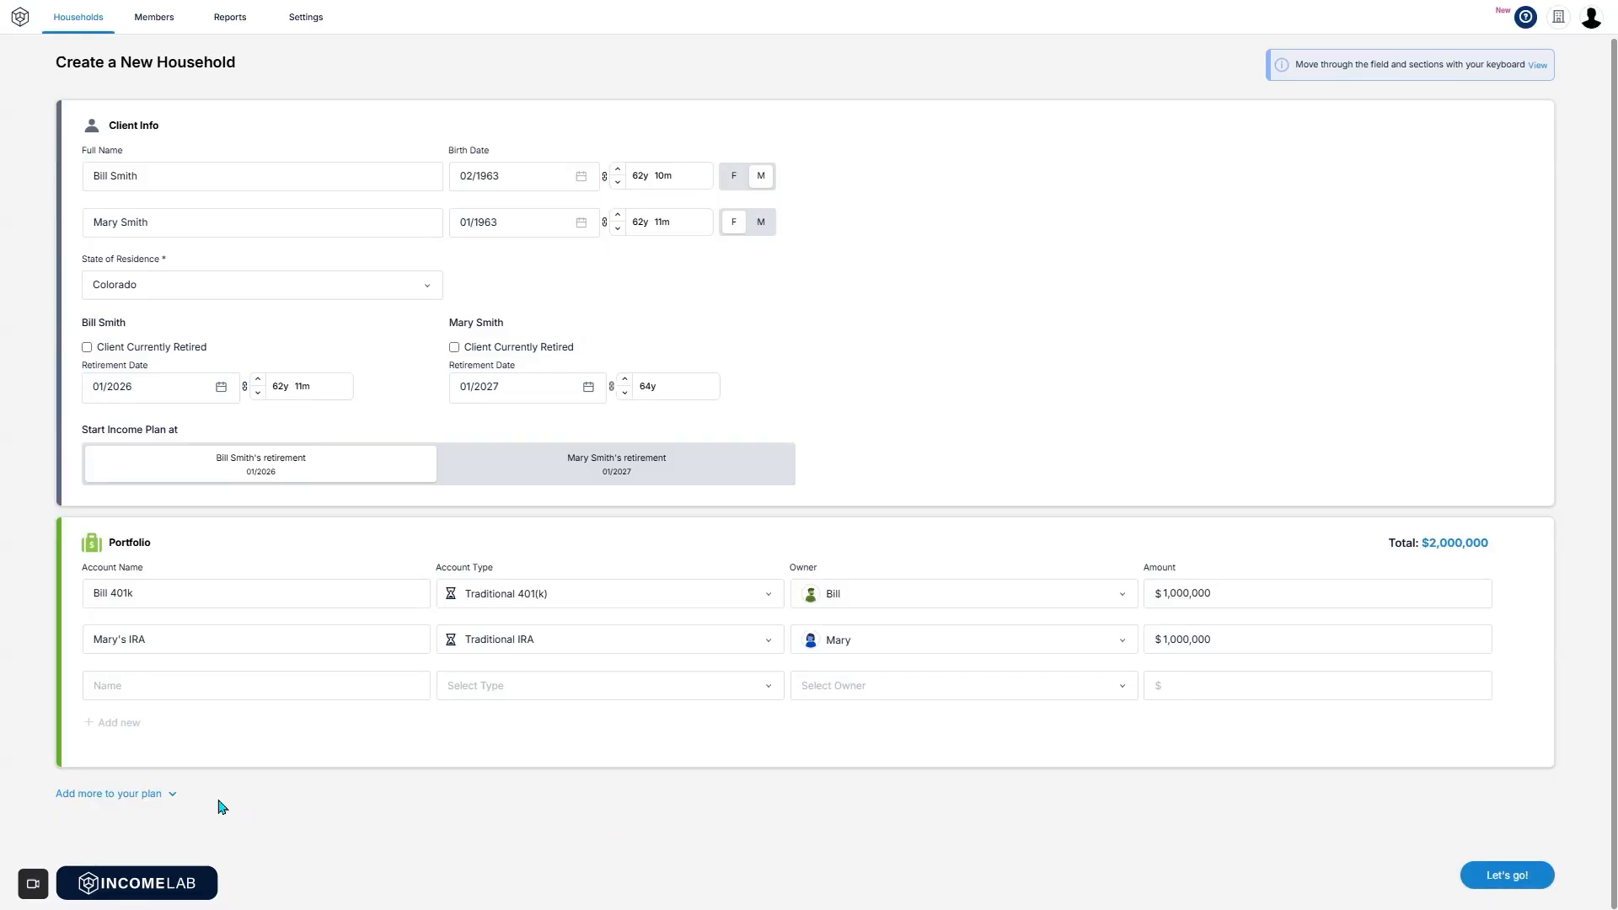
Add an Other Assets section to the plan, leaving its asset type unset.
{"action": "left_click", "coordinate": [167, 794]}
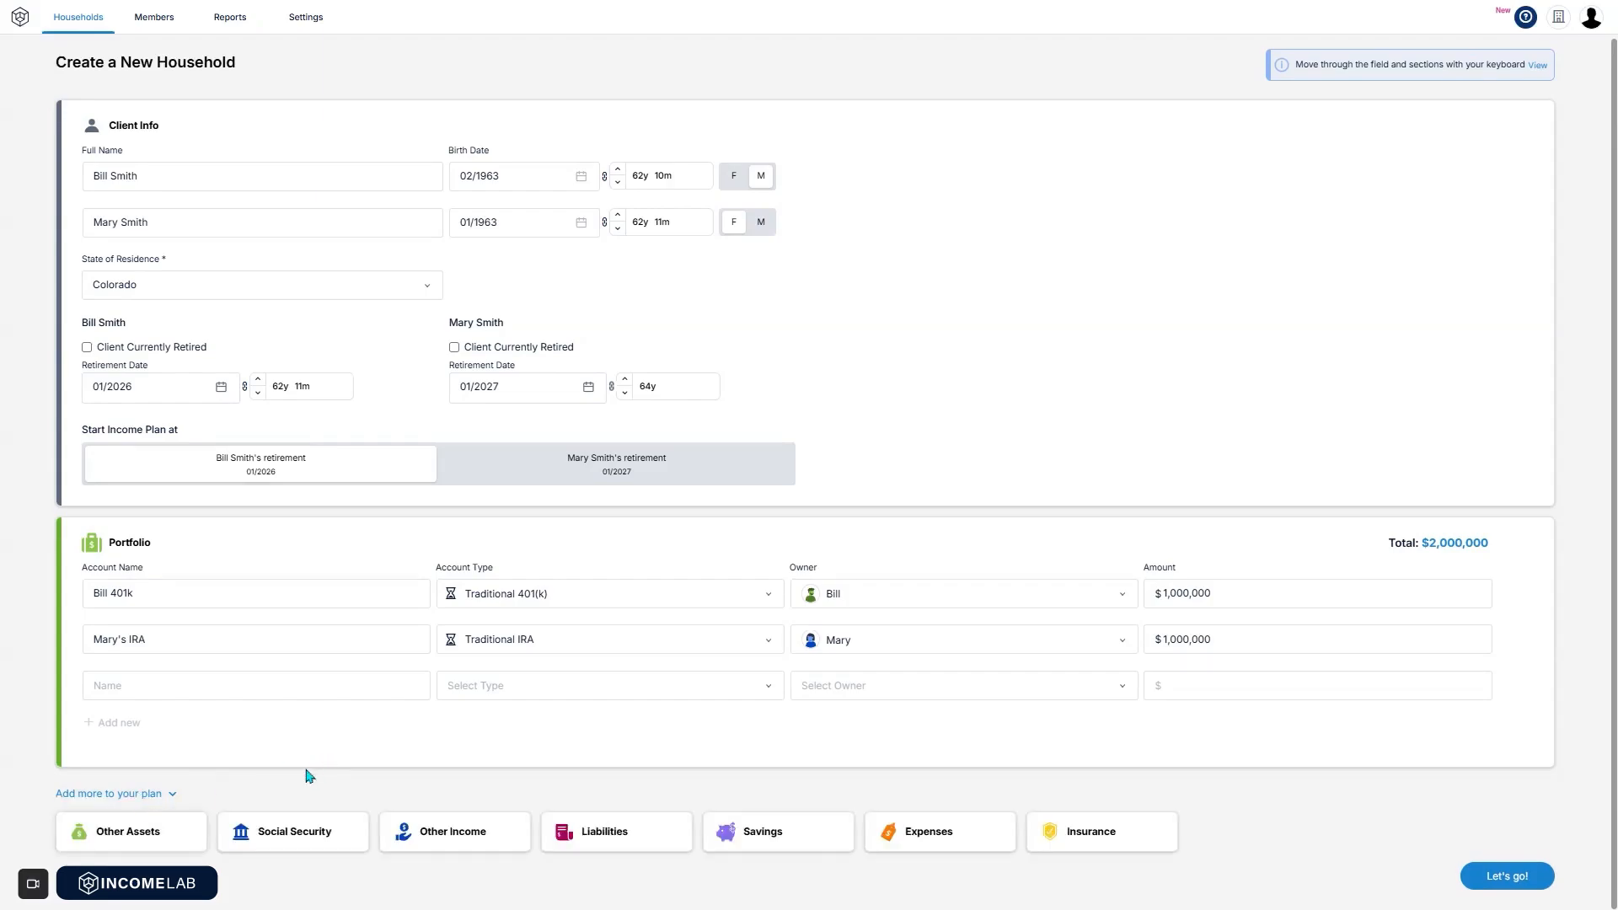
{"action": "left_click", "coordinate": [126, 853]}
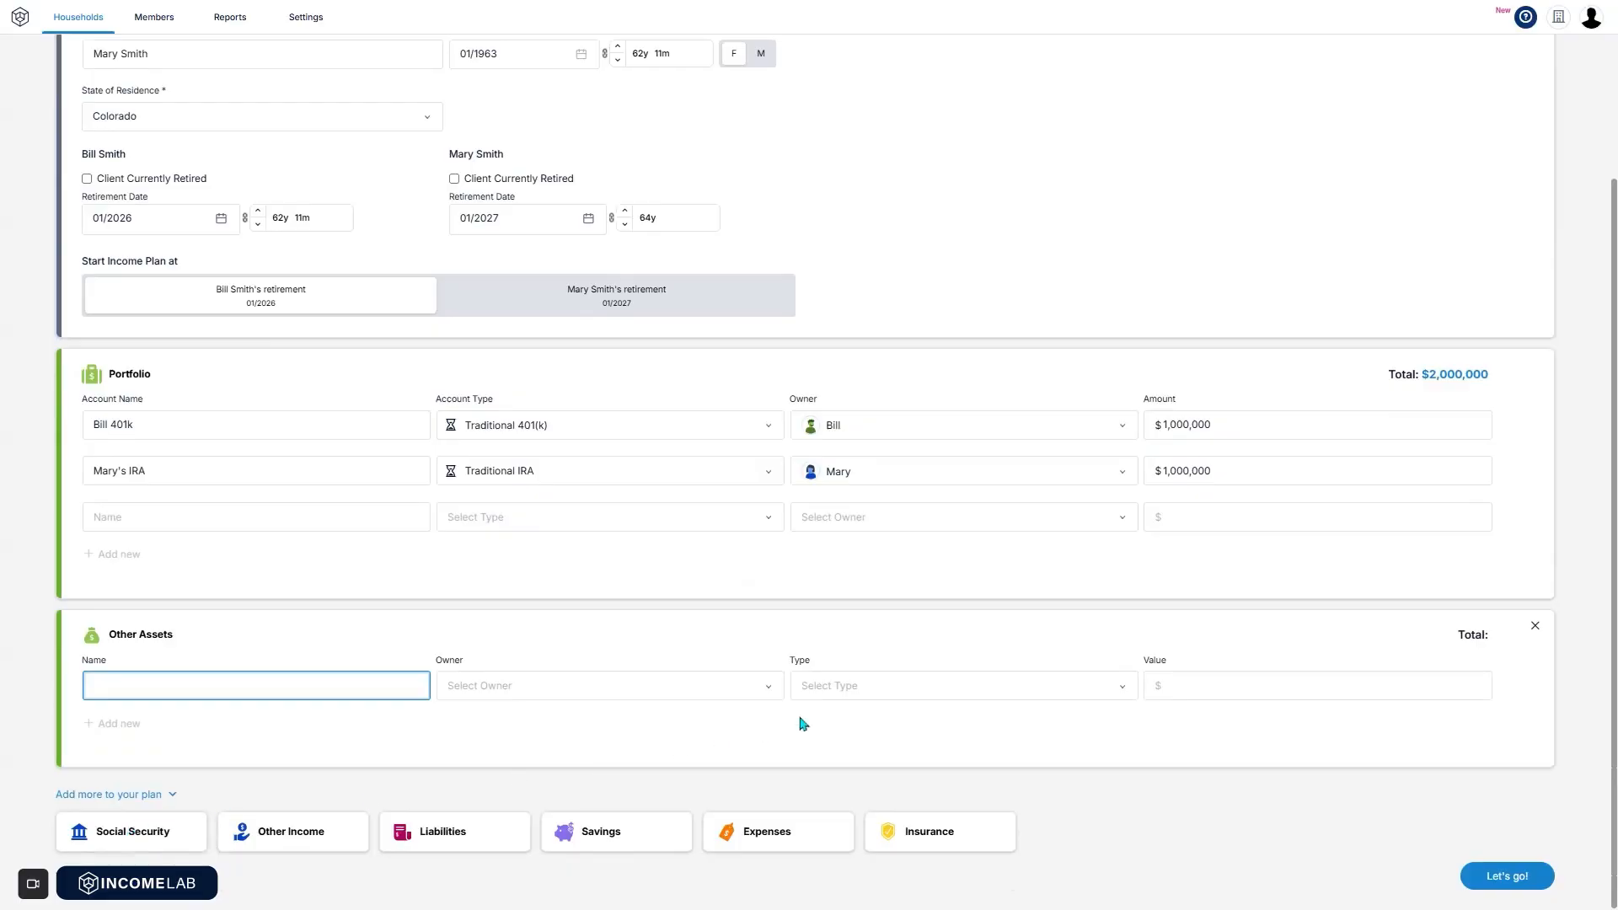
{"action": "left_click", "coordinate": [839, 696]}
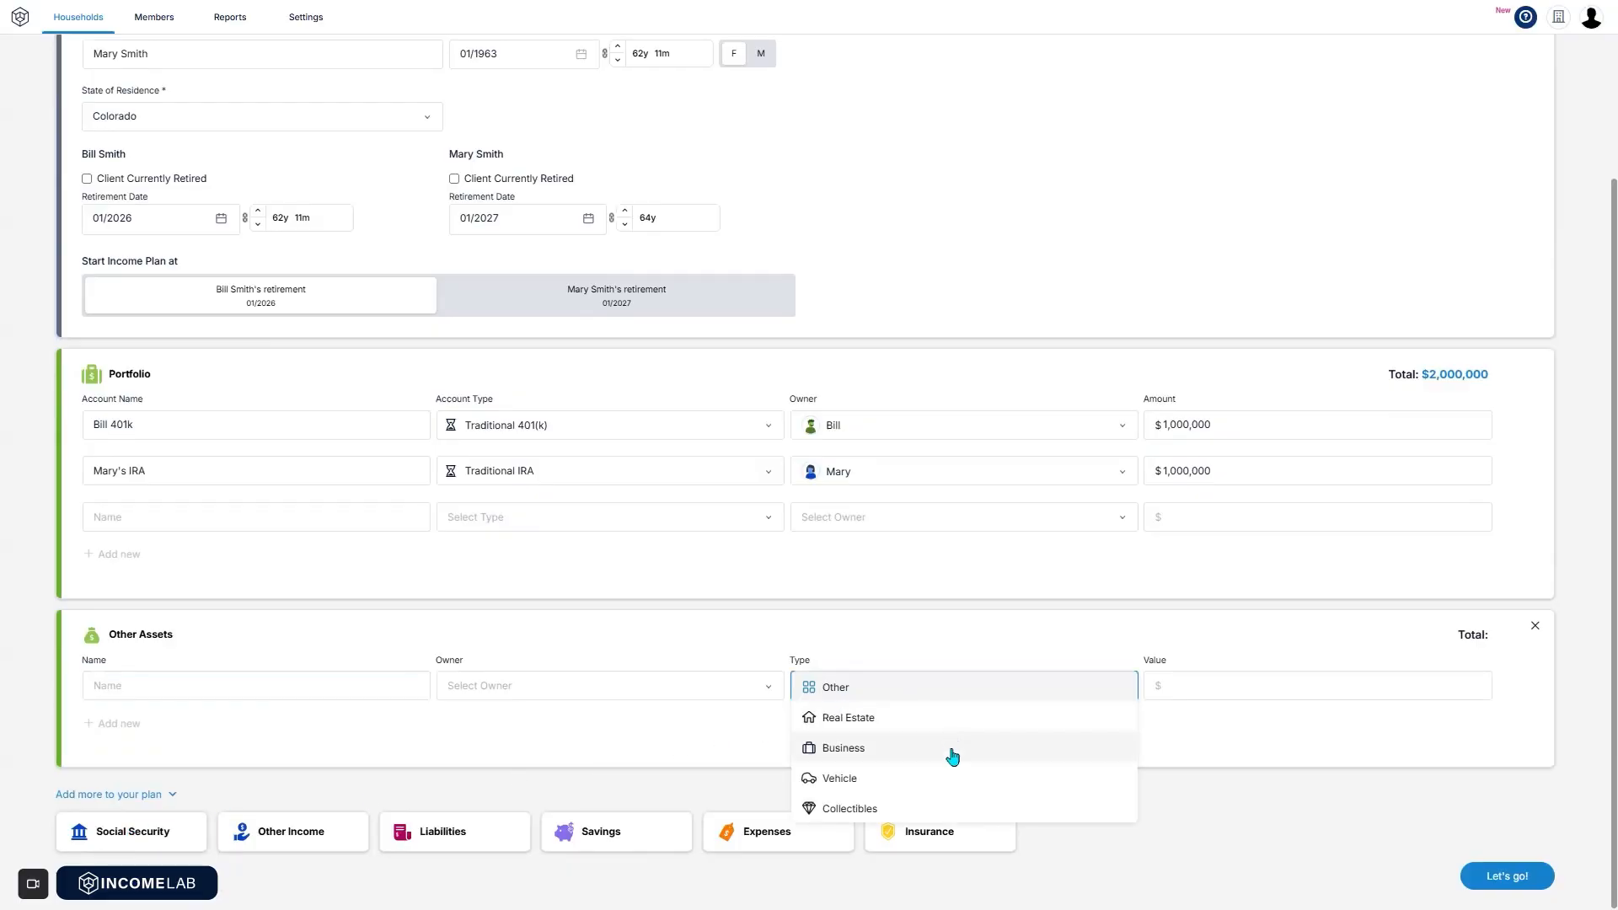
{"action": "left_click", "coordinate": [606, 714]}
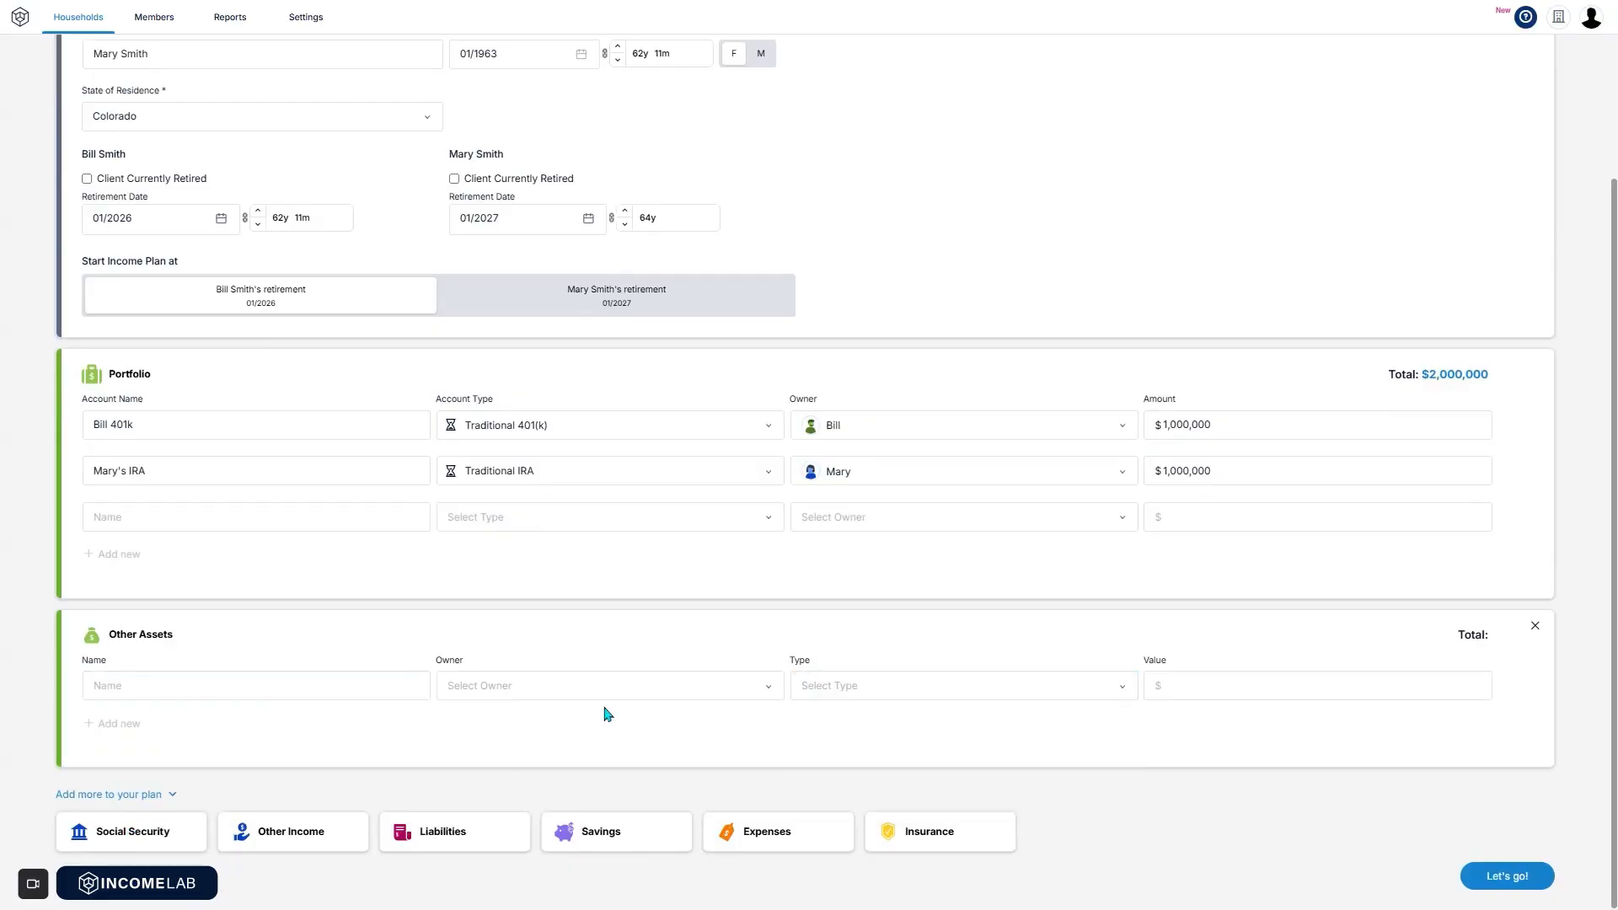
Add Social Security with $1,600 for the first client and $1,800 for the second.
{"action": "left_click", "coordinate": [158, 839]}
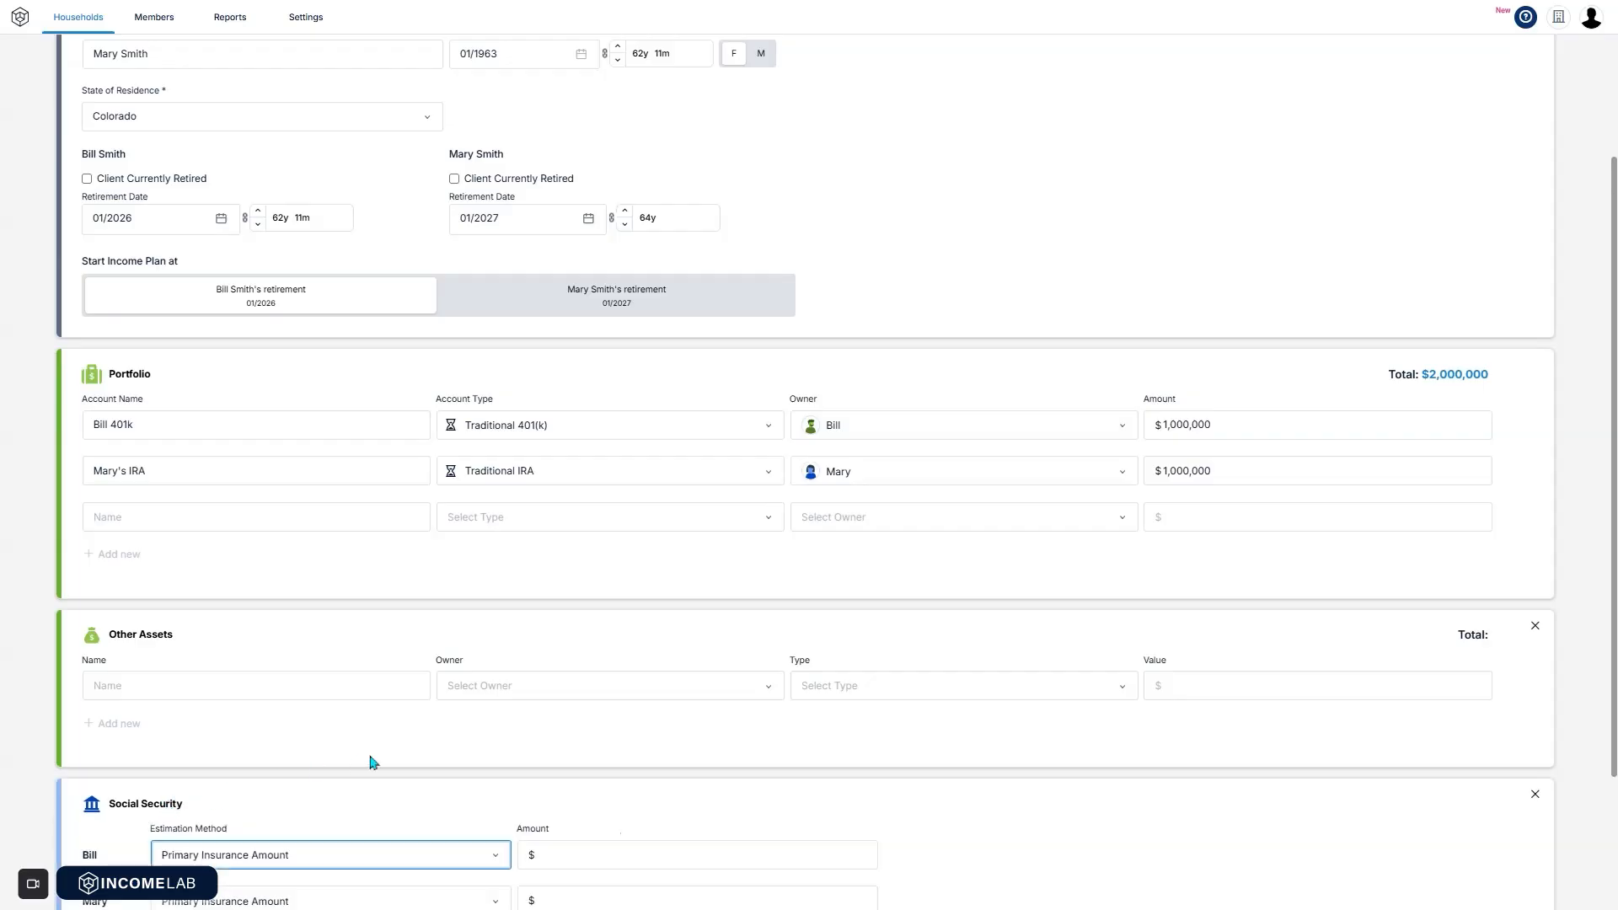
{"action": "scroll", "coordinate": [373, 763], "scroll_direction": "down", "scroll_amount": 2}
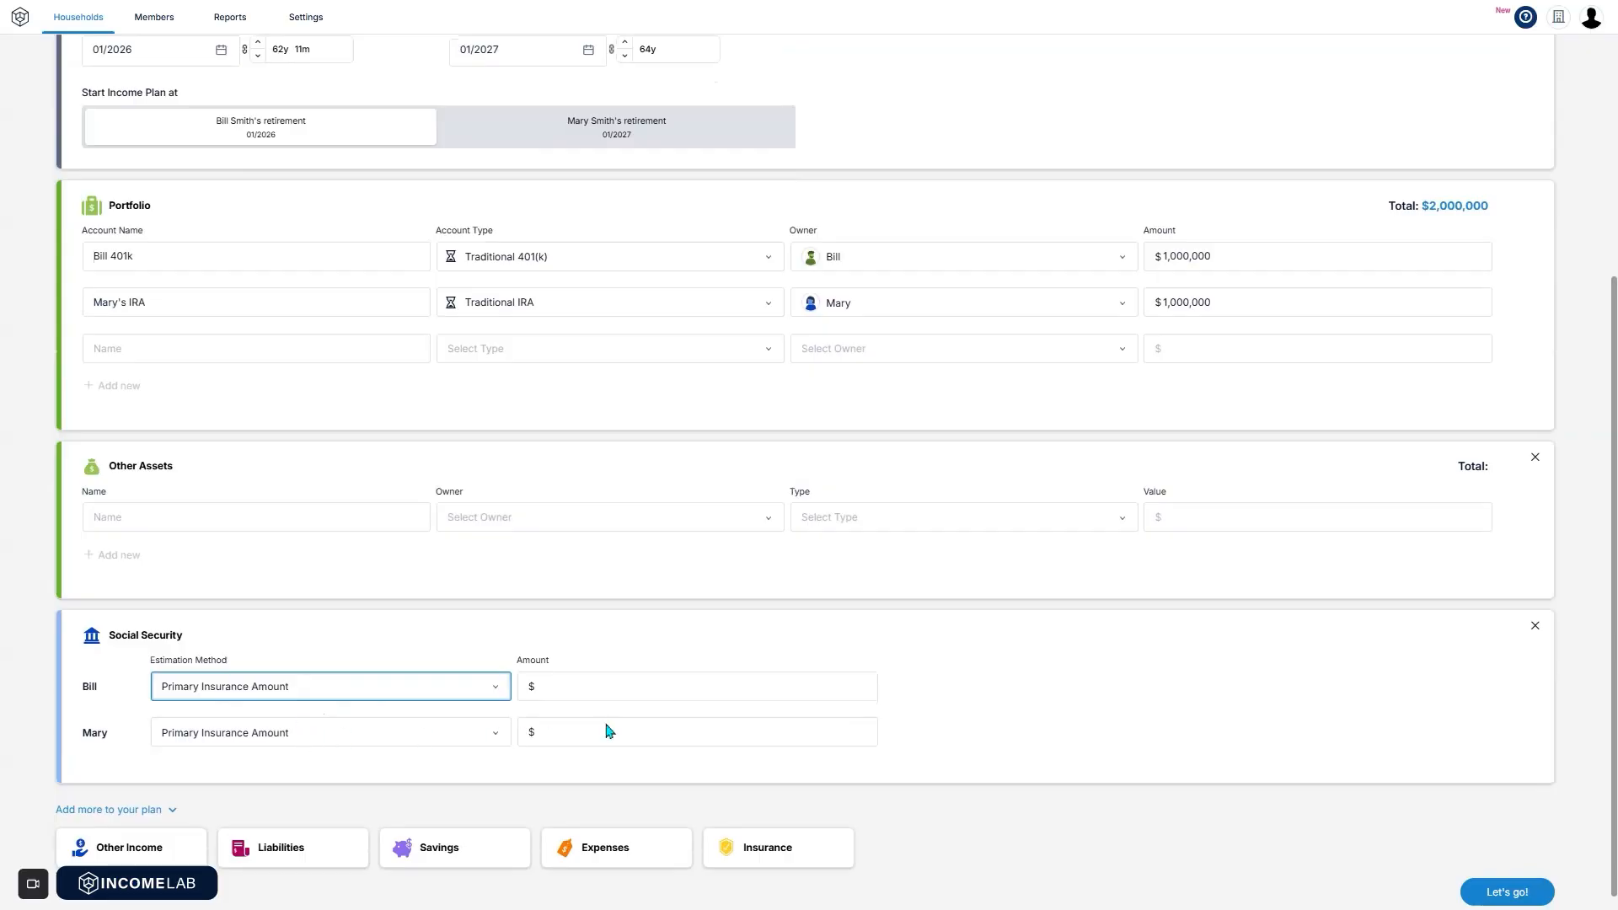
{"action": "left_click", "coordinate": [635, 688]}
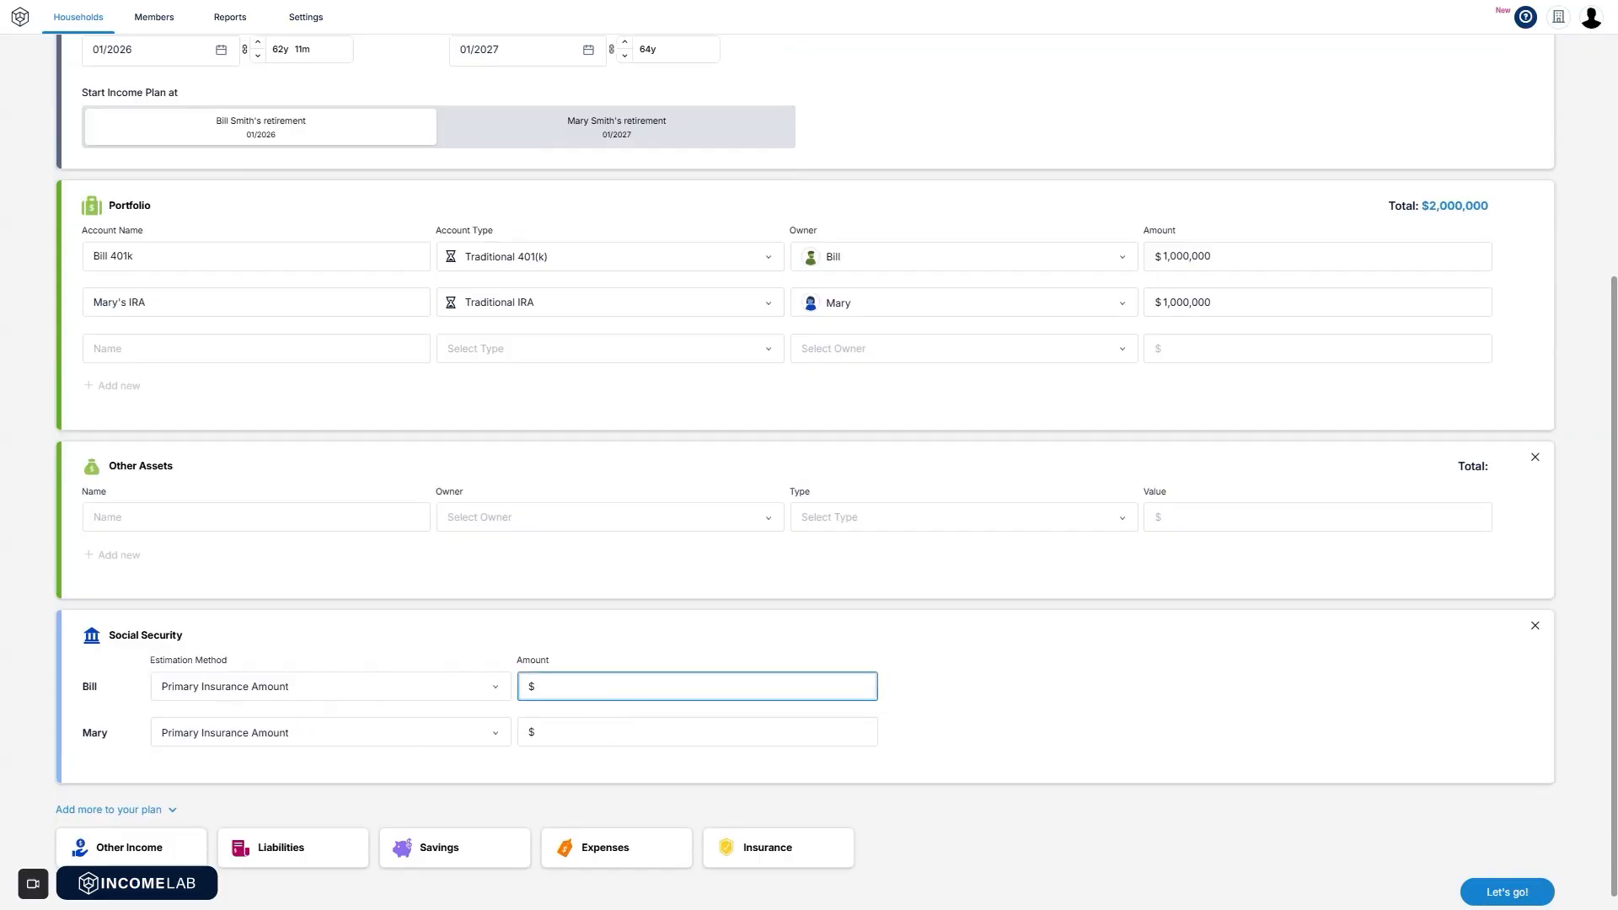
{"action": "type", "text": "1,600"}
{"action": "left_click", "coordinate": [595, 730]}
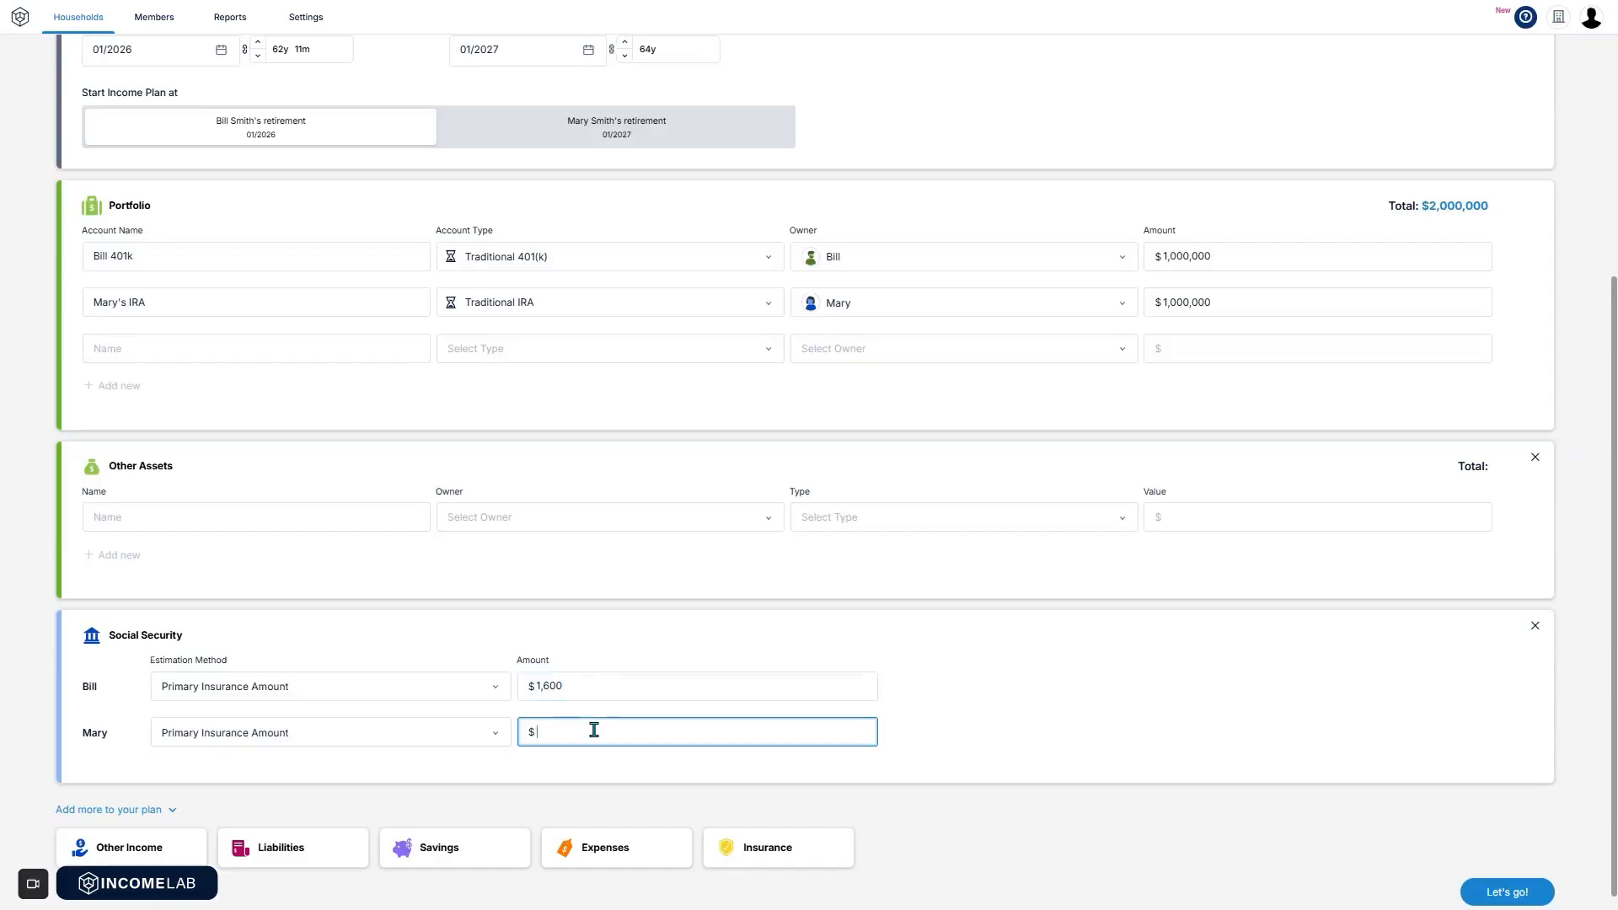
{"action": "type", "text": "1800"}
{"action": "scroll", "coordinate": [401, 798], "scroll_direction": "down", "scroll_amount": 1}
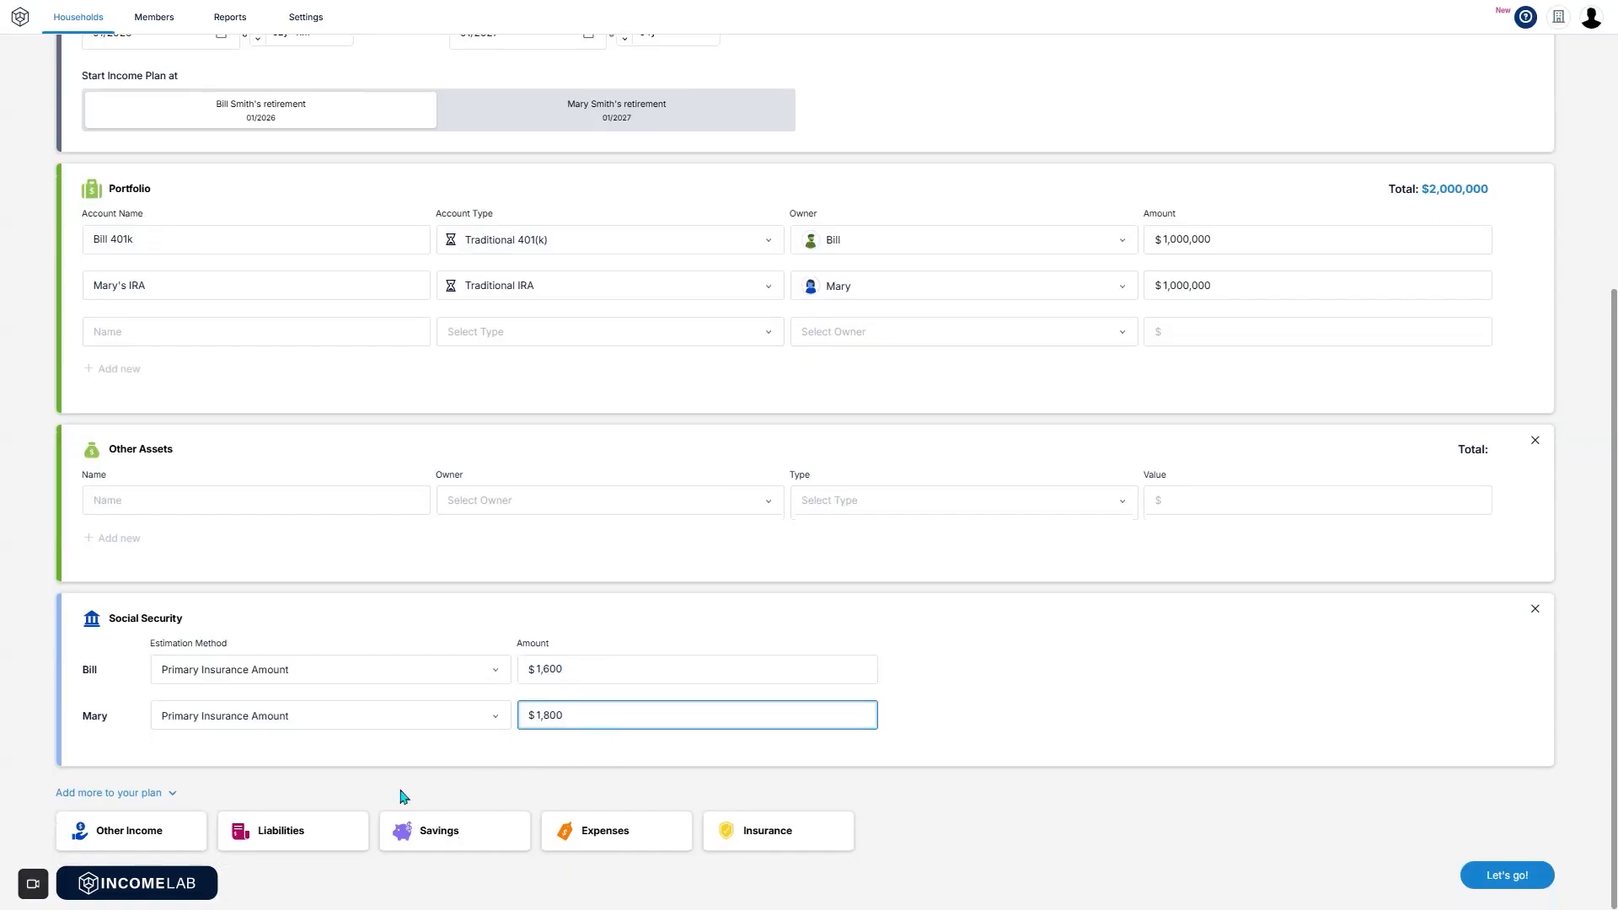
Add an Other Income entry named 'Pension' paying $1,000 monthly, earned by the first client.
{"action": "left_click", "coordinate": [105, 852]}
{"action": "scroll", "coordinate": [243, 784], "scroll_direction": "down", "scroll_amount": 2}
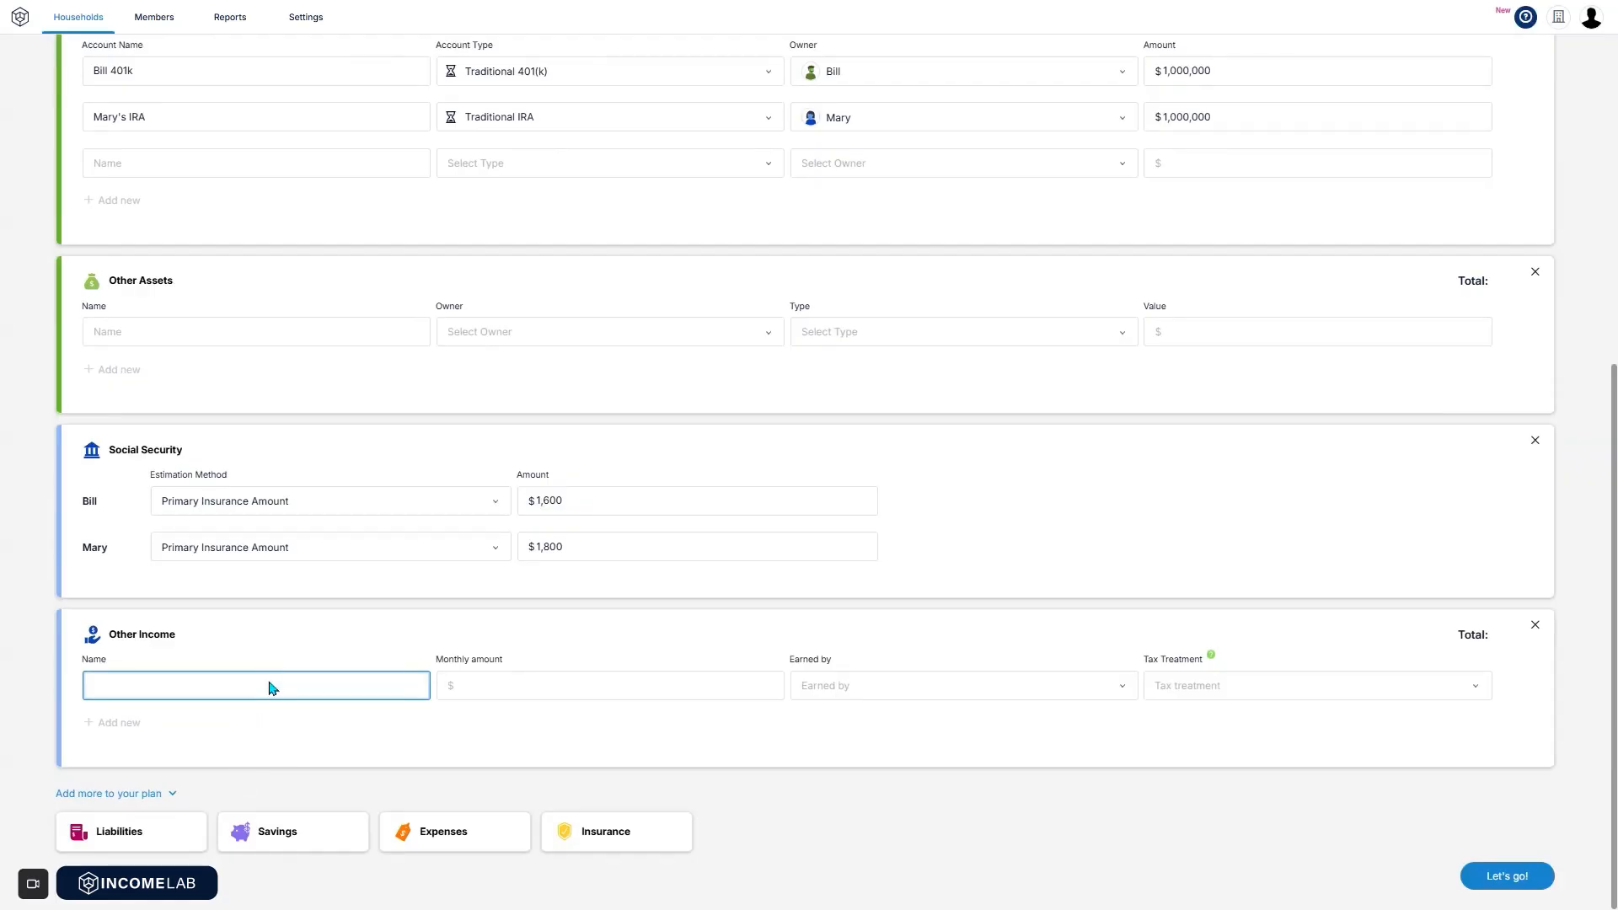
{"action": "type", "text": "4000"}
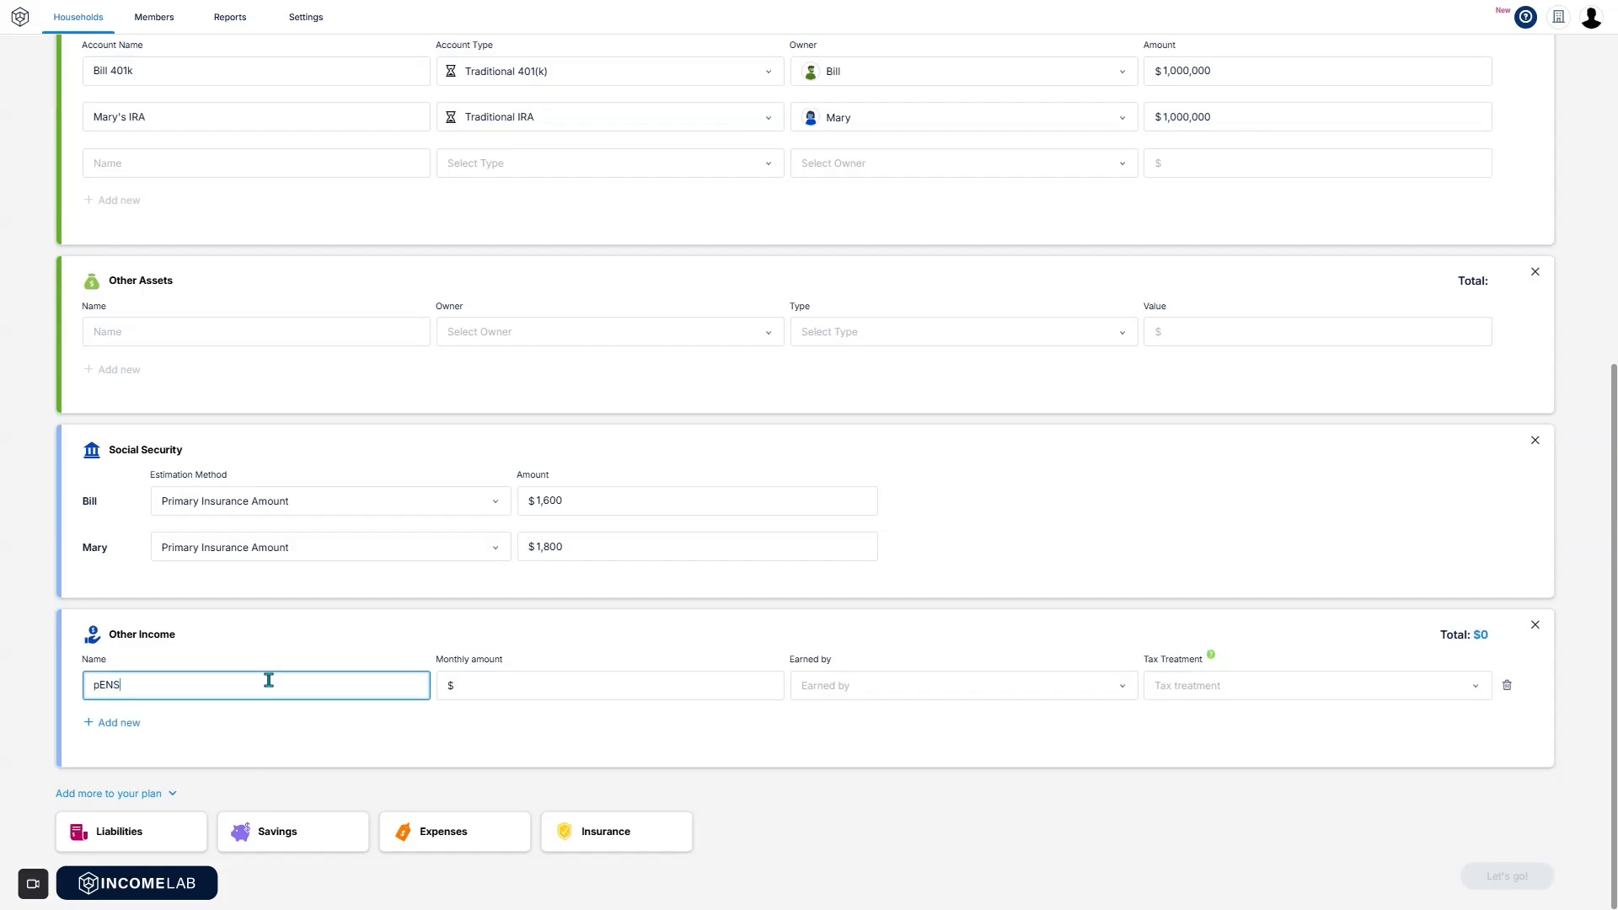
{"action": "key", "text": "BackSpace"}
{"action": "key", "text": "BackSpace"}
{"action": "key", "text": "BackSpace"}
{"action": "key", "text": "BackSpace"}
{"action": "type", "text": "Pension"}
{"action": "left_click", "coordinate": [579, 687]}
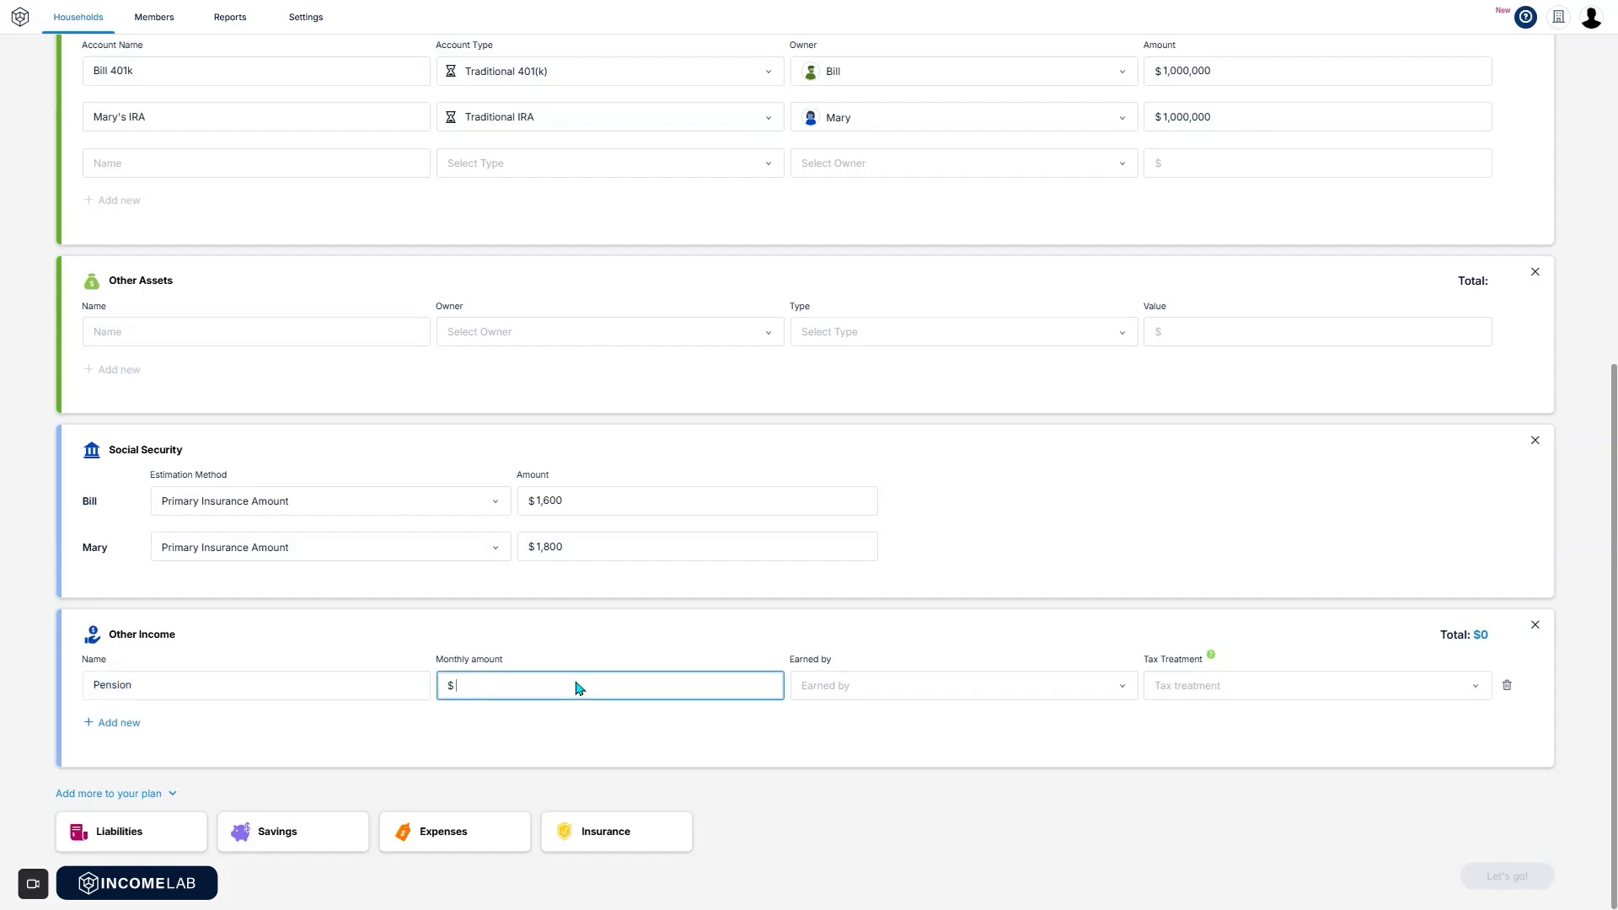
{"action": "type", "text": "1000"}
{"action": "left_click", "coordinate": [866, 693]}
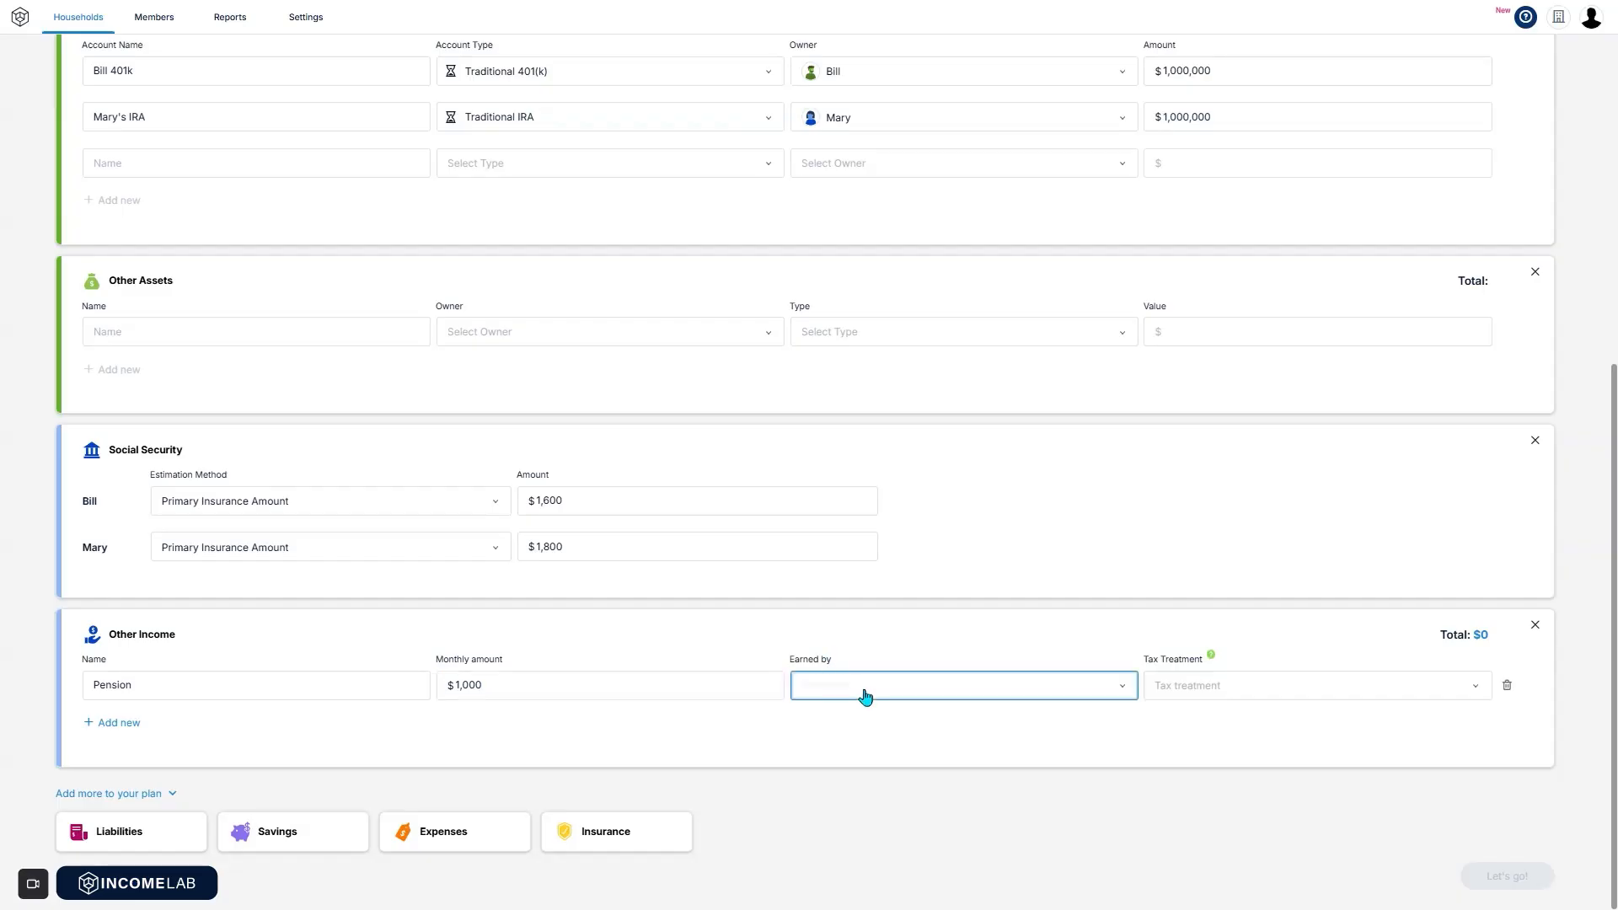
{"action": "left_click", "coordinate": [877, 697]}
Set the Pension's tax treatment to Ordinary Income.
{"action": "left_click", "coordinate": [1321, 687]}
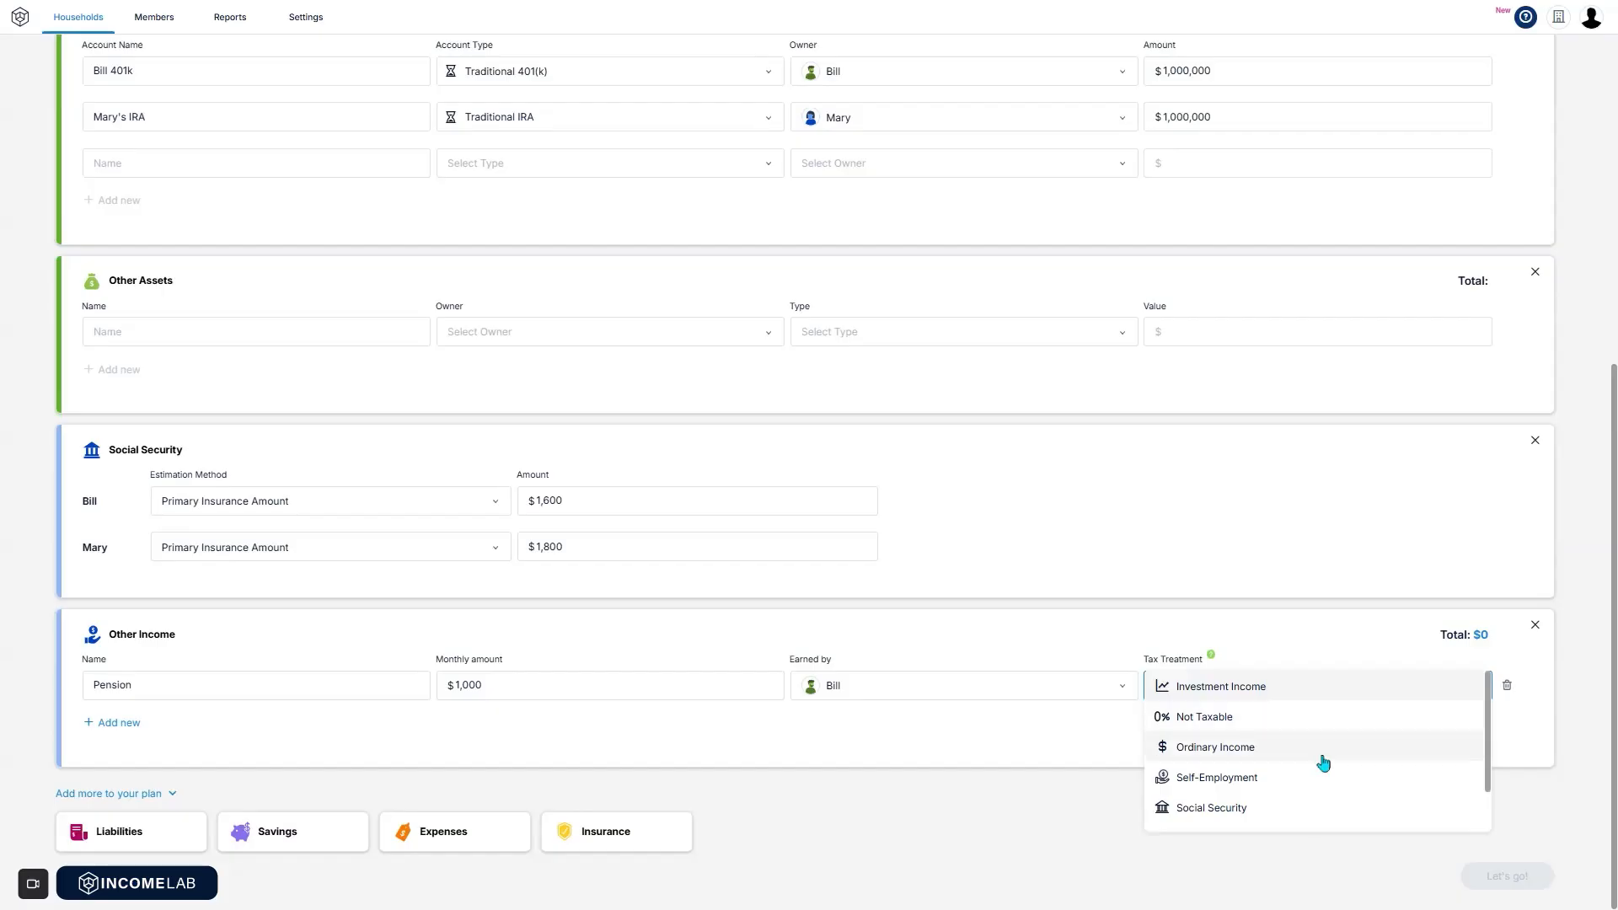
{"action": "scroll", "coordinate": [1320, 763], "scroll_direction": "down", "scroll_amount": 2}
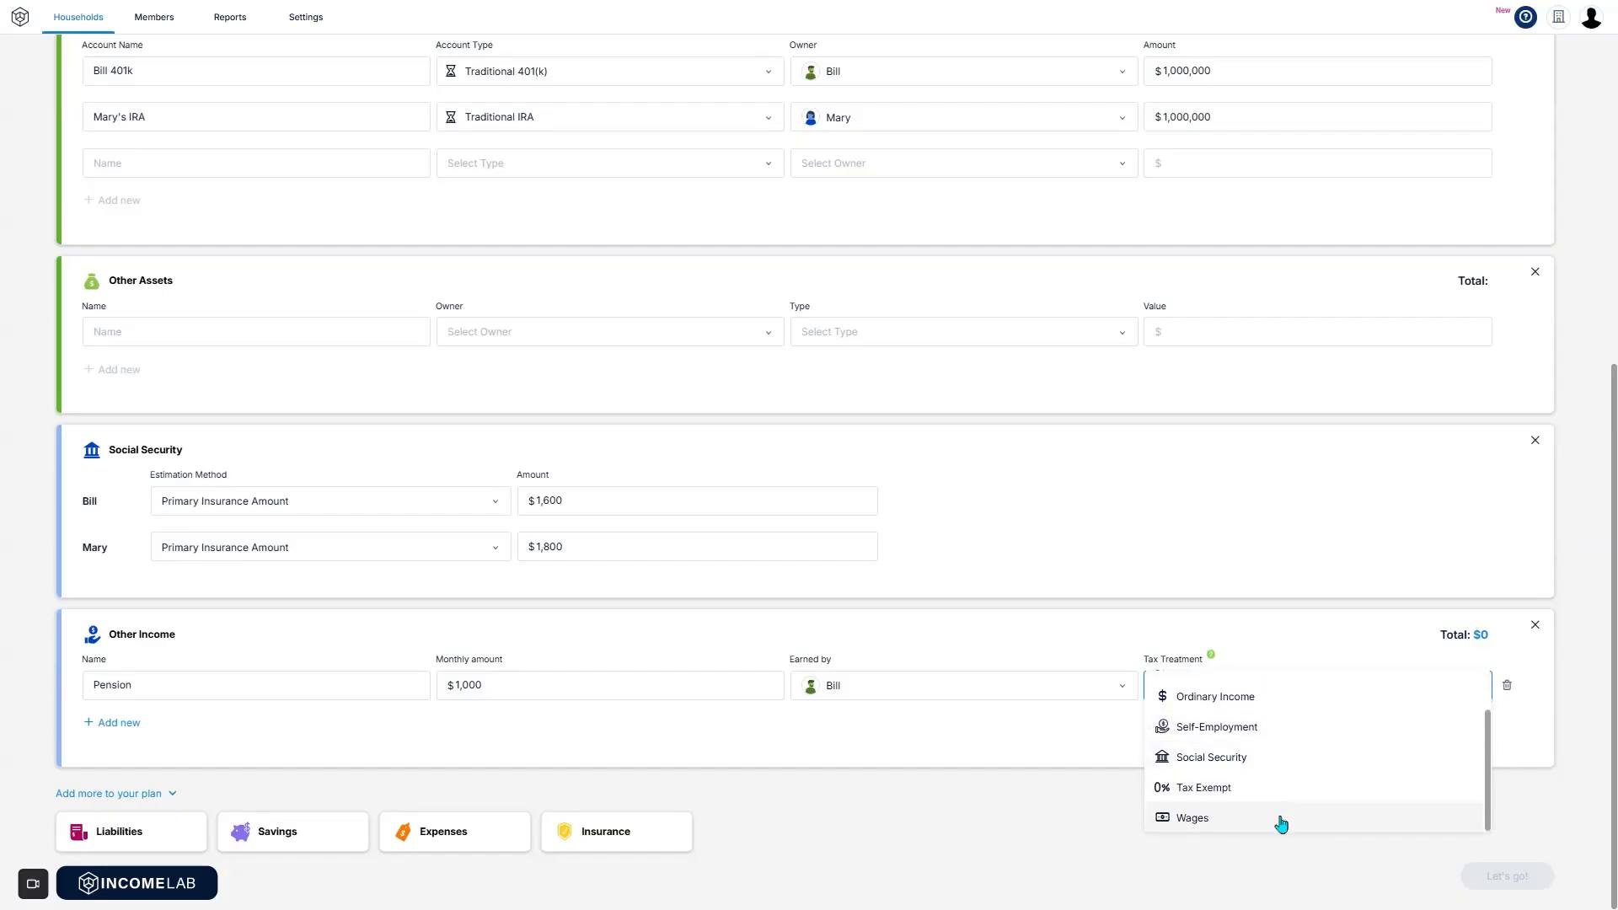
{"action": "scroll", "coordinate": [1277, 759], "scroll_direction": "up", "scroll_amount": 2}
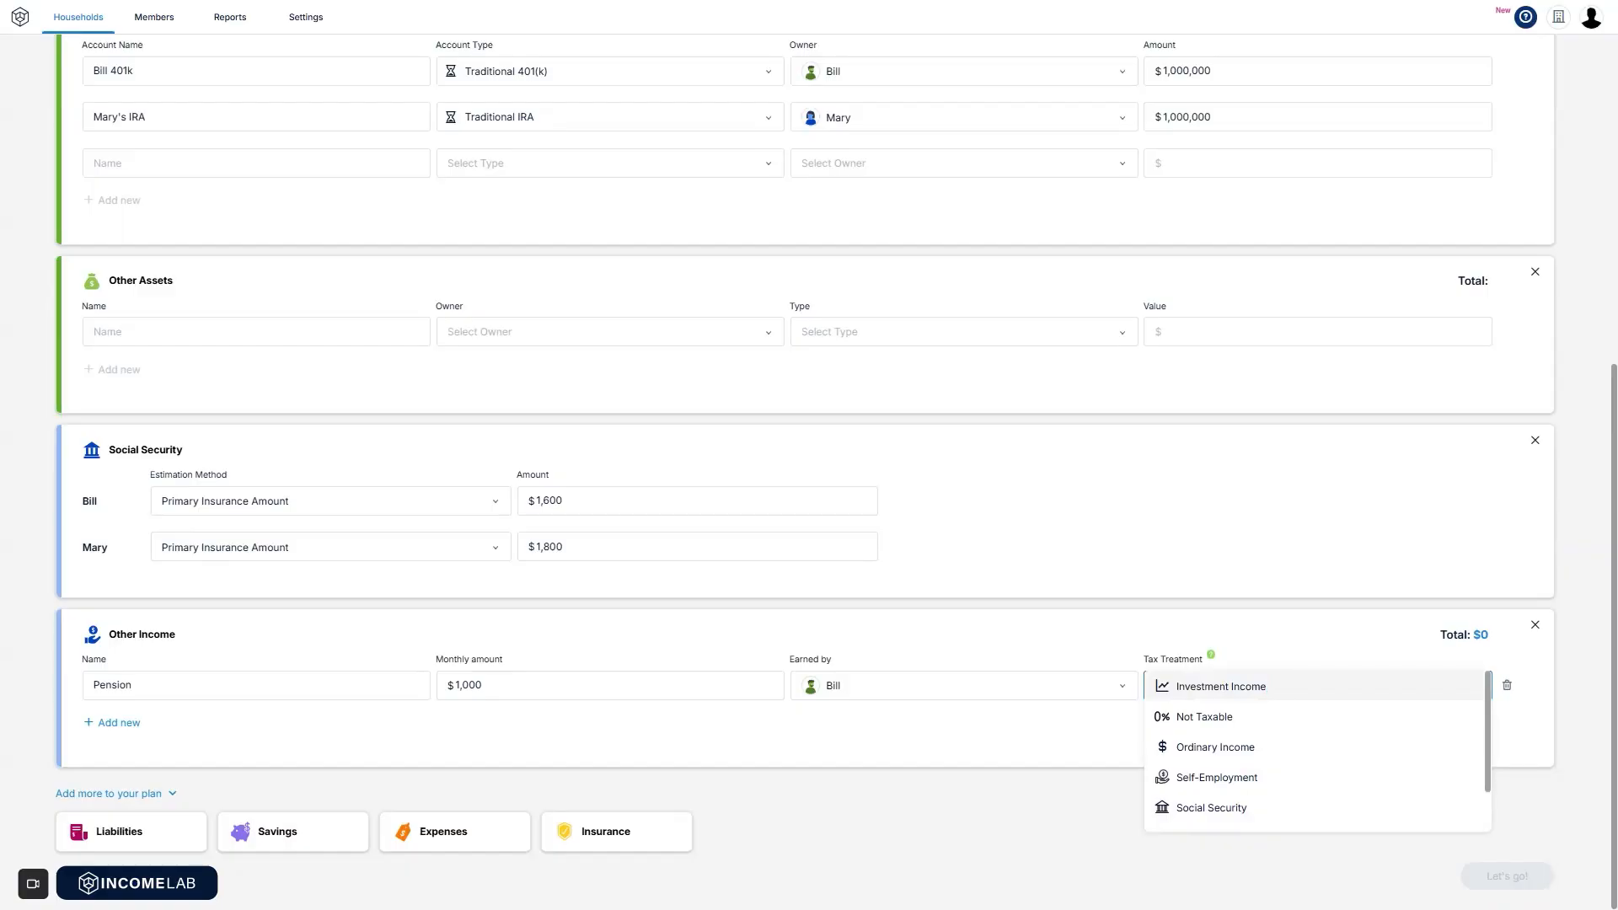
{"action": "left_click", "coordinate": [1263, 748]}
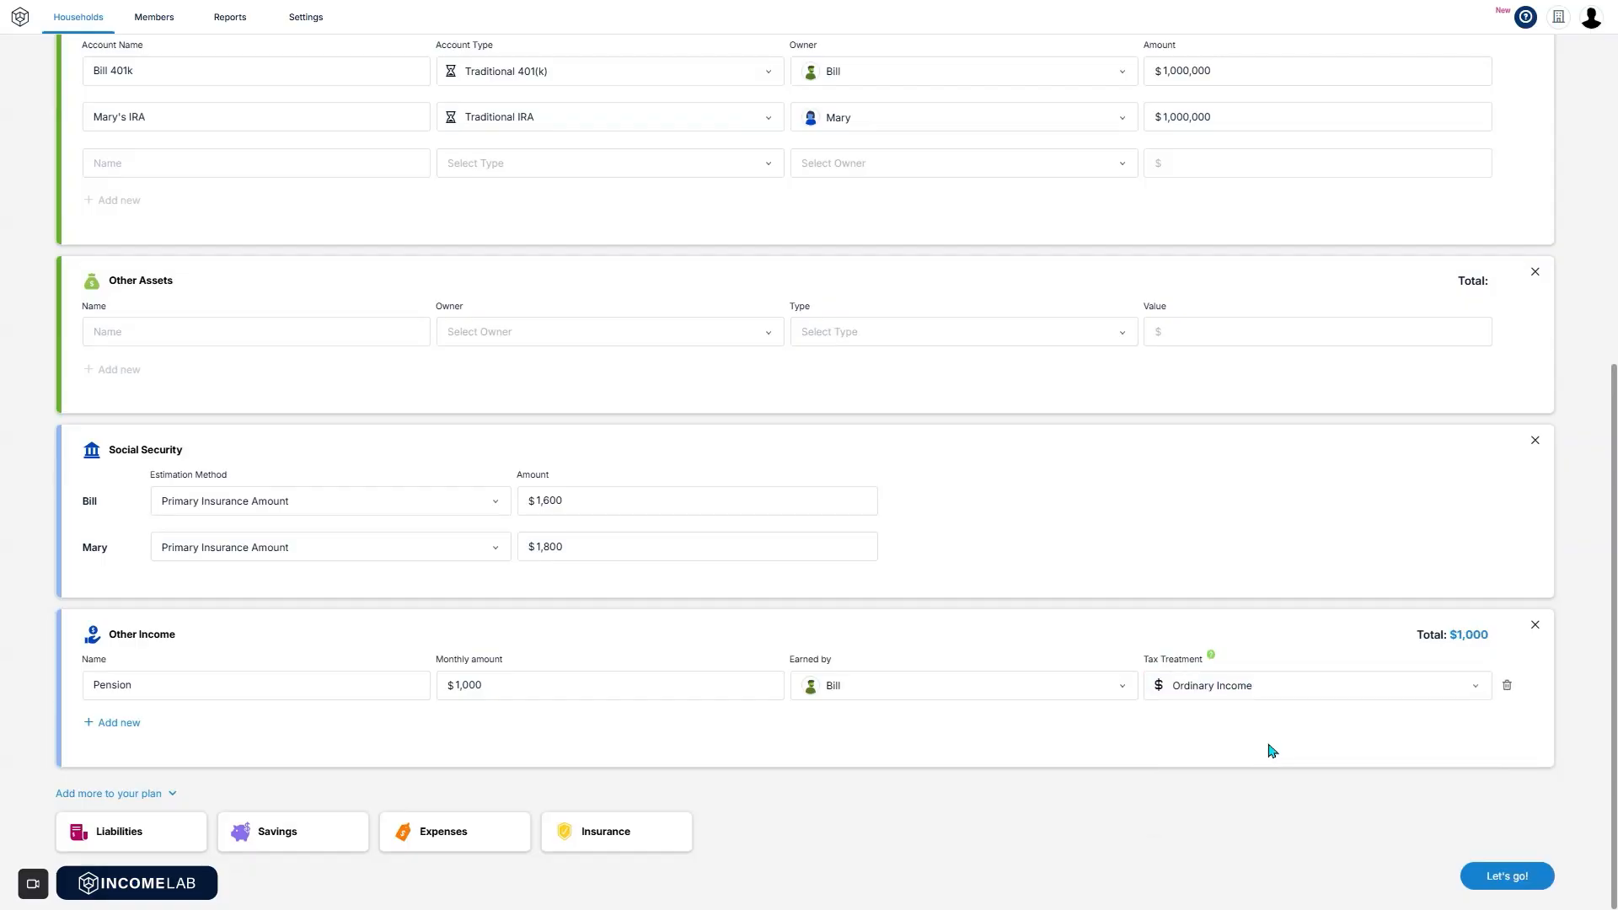
Add an empty Liabilities section and a $1,000 Contributions savings entry targeting the Traditional IRA.
{"action": "left_click", "coordinate": [96, 843]}
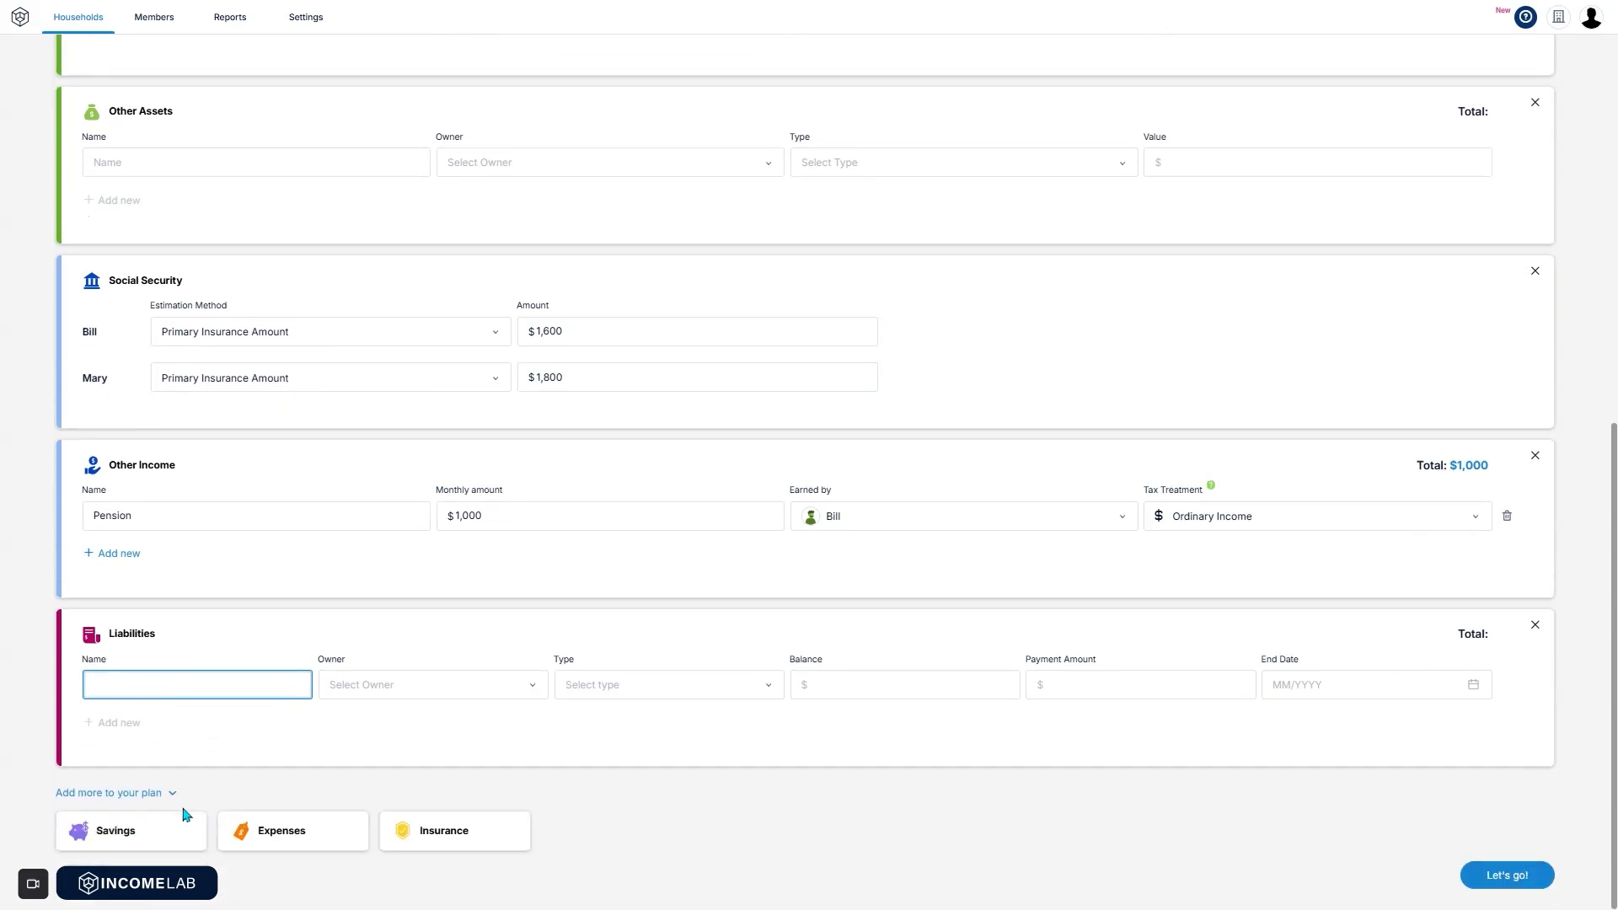
{"action": "left_click", "coordinate": [136, 837]}
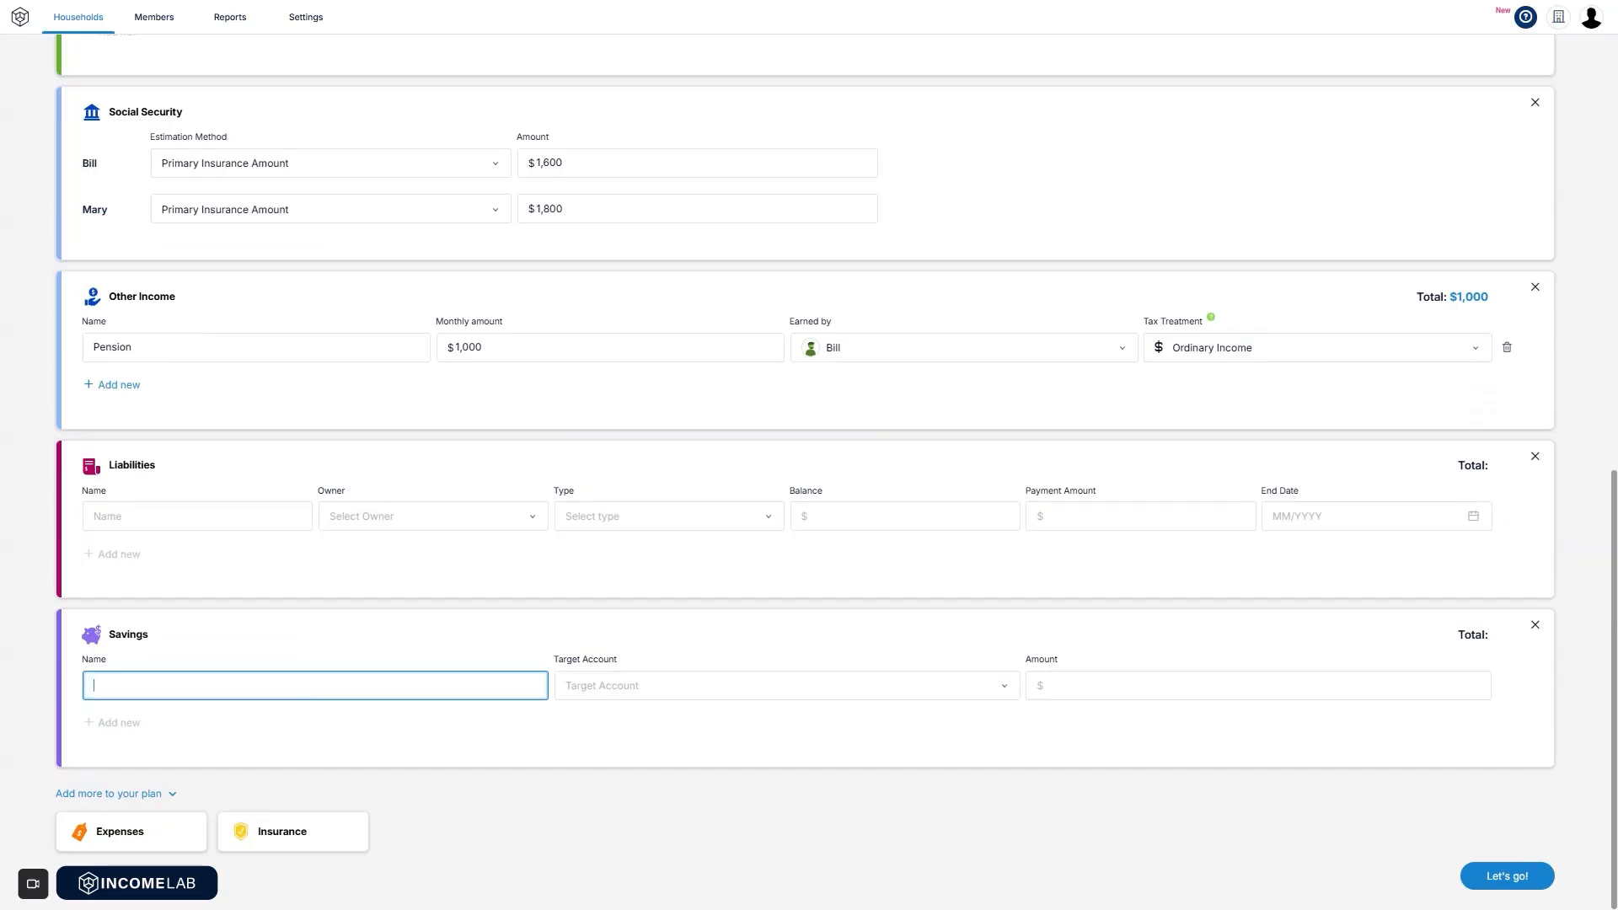
{"action": "type", "text": "Mary's Contri"}
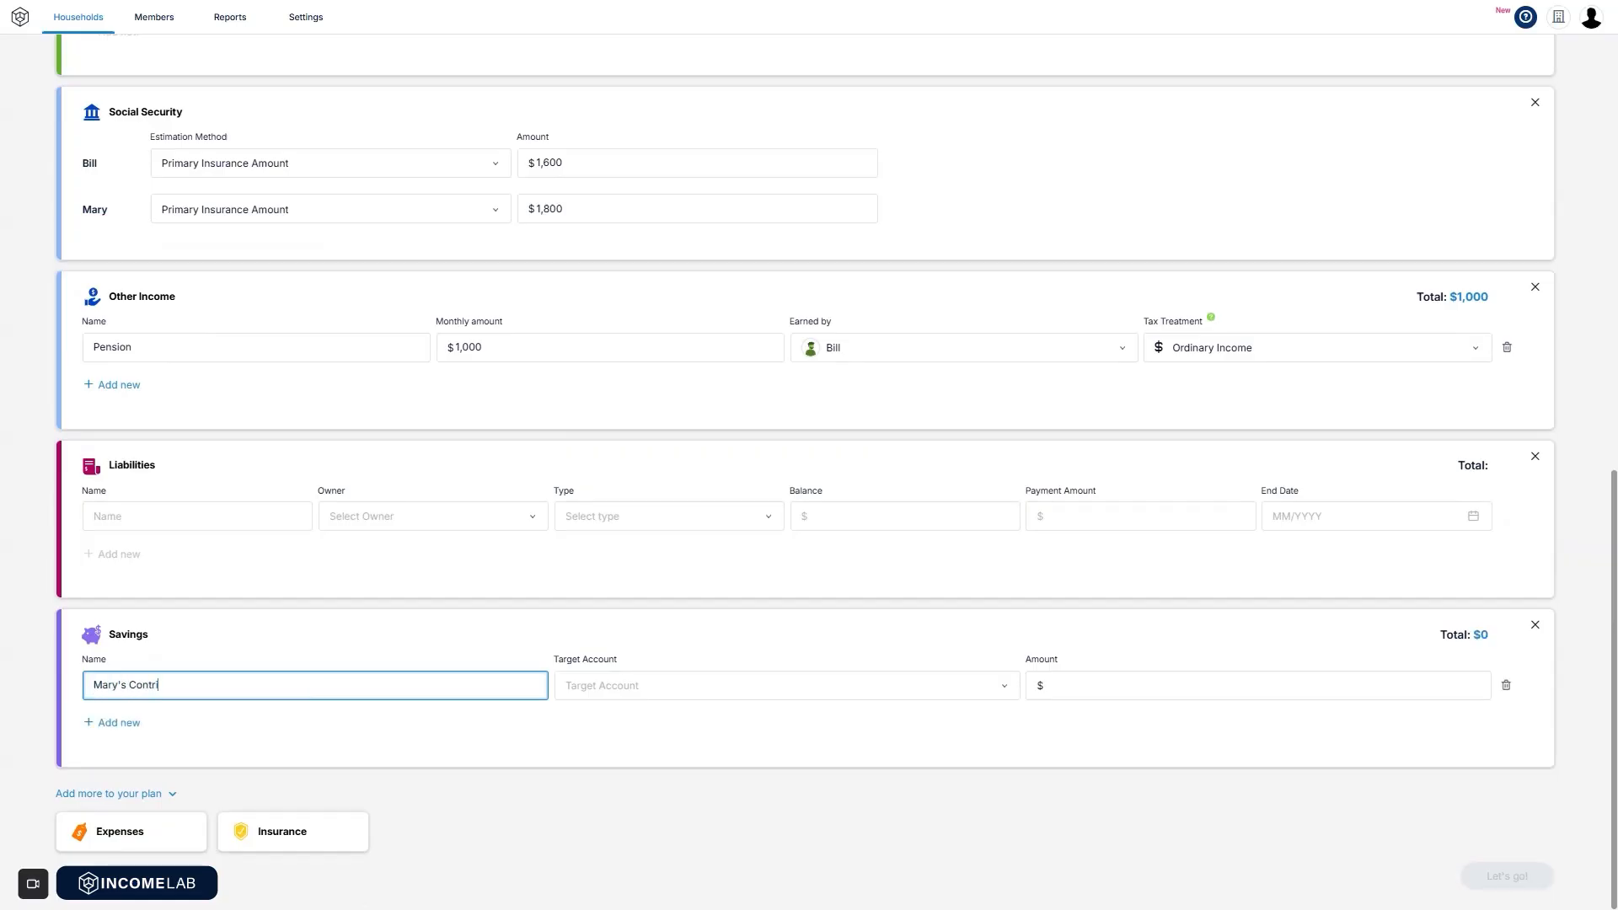
{"action": "type", "text": "butions"}
{"action": "left_click", "coordinate": [681, 698]}
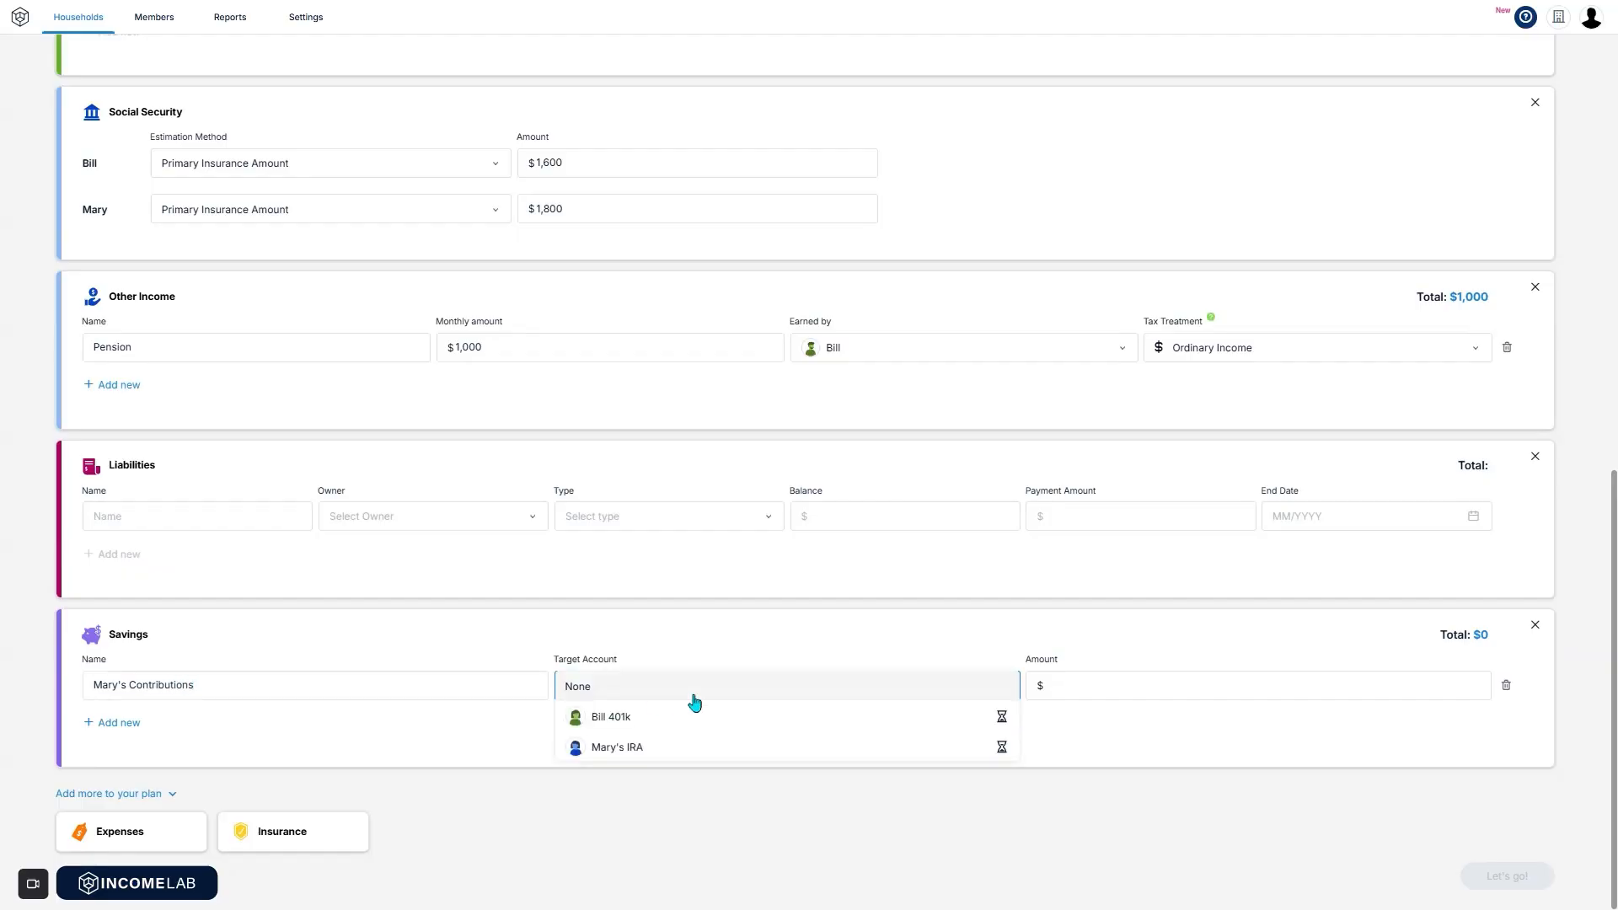
{"action": "left_click", "coordinate": [671, 748]}
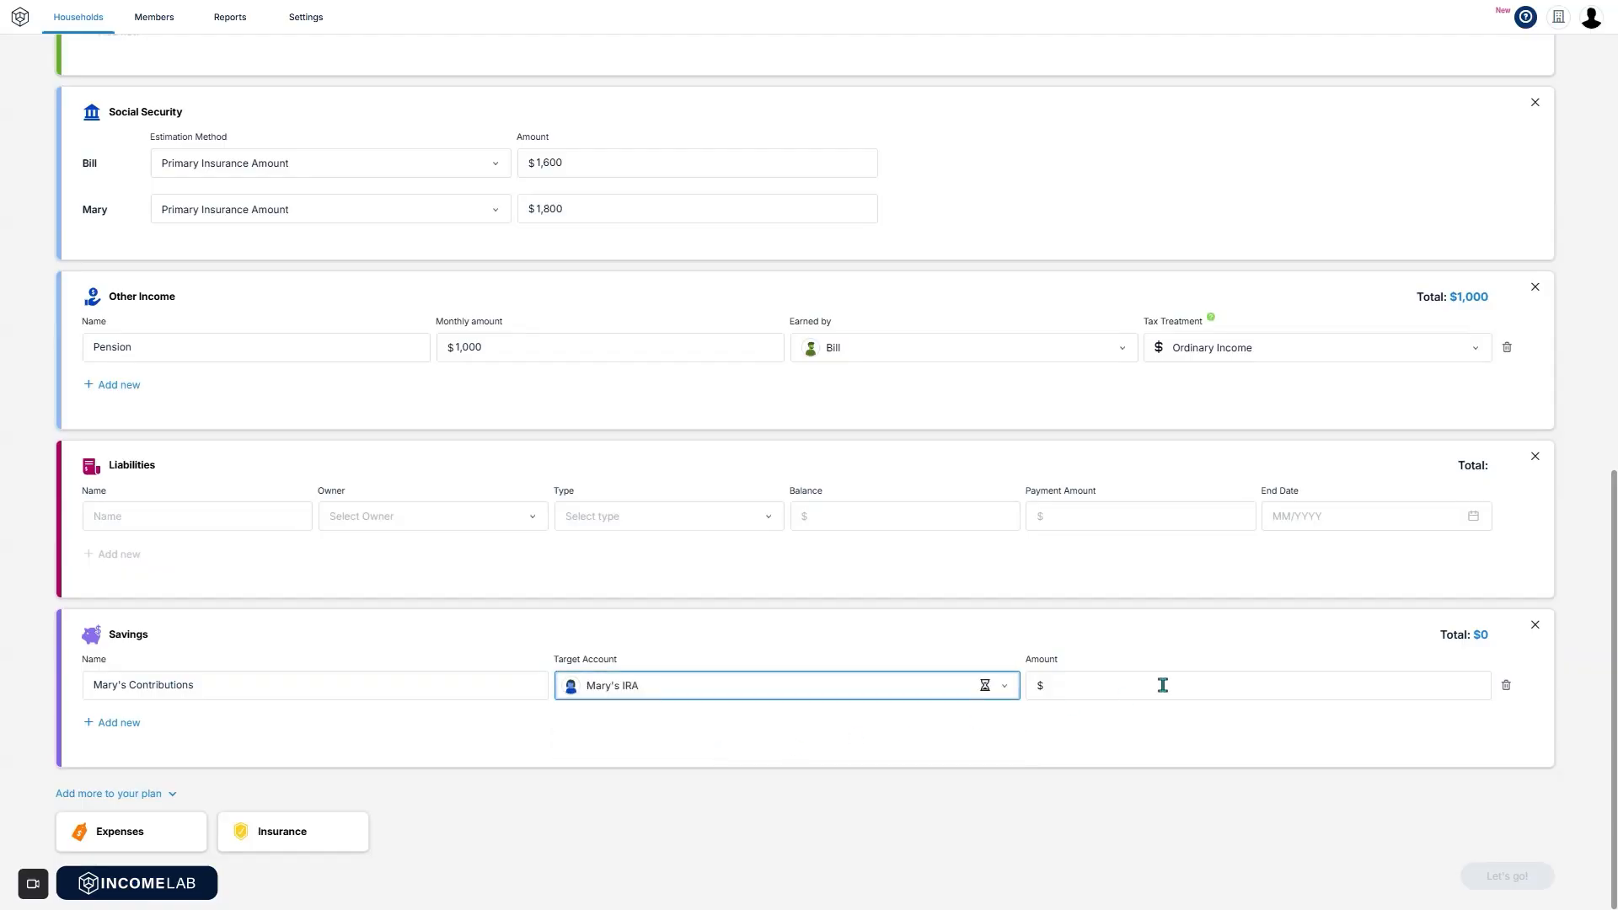
{"action": "left_click", "coordinate": [1163, 685]}
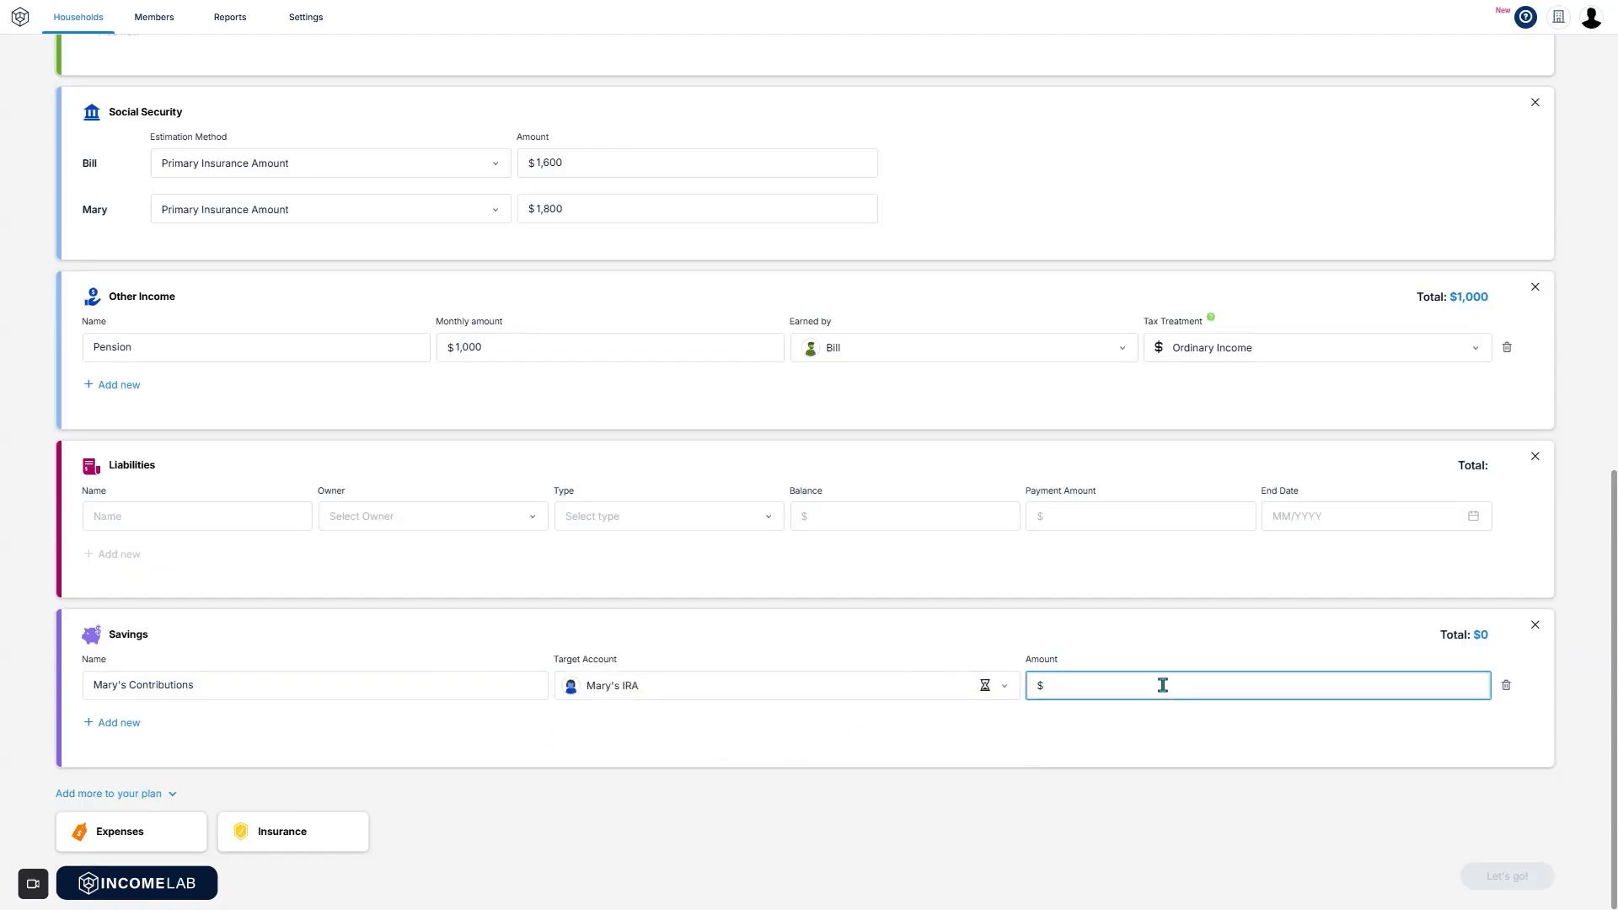
{"action": "type", "text": "1000"}
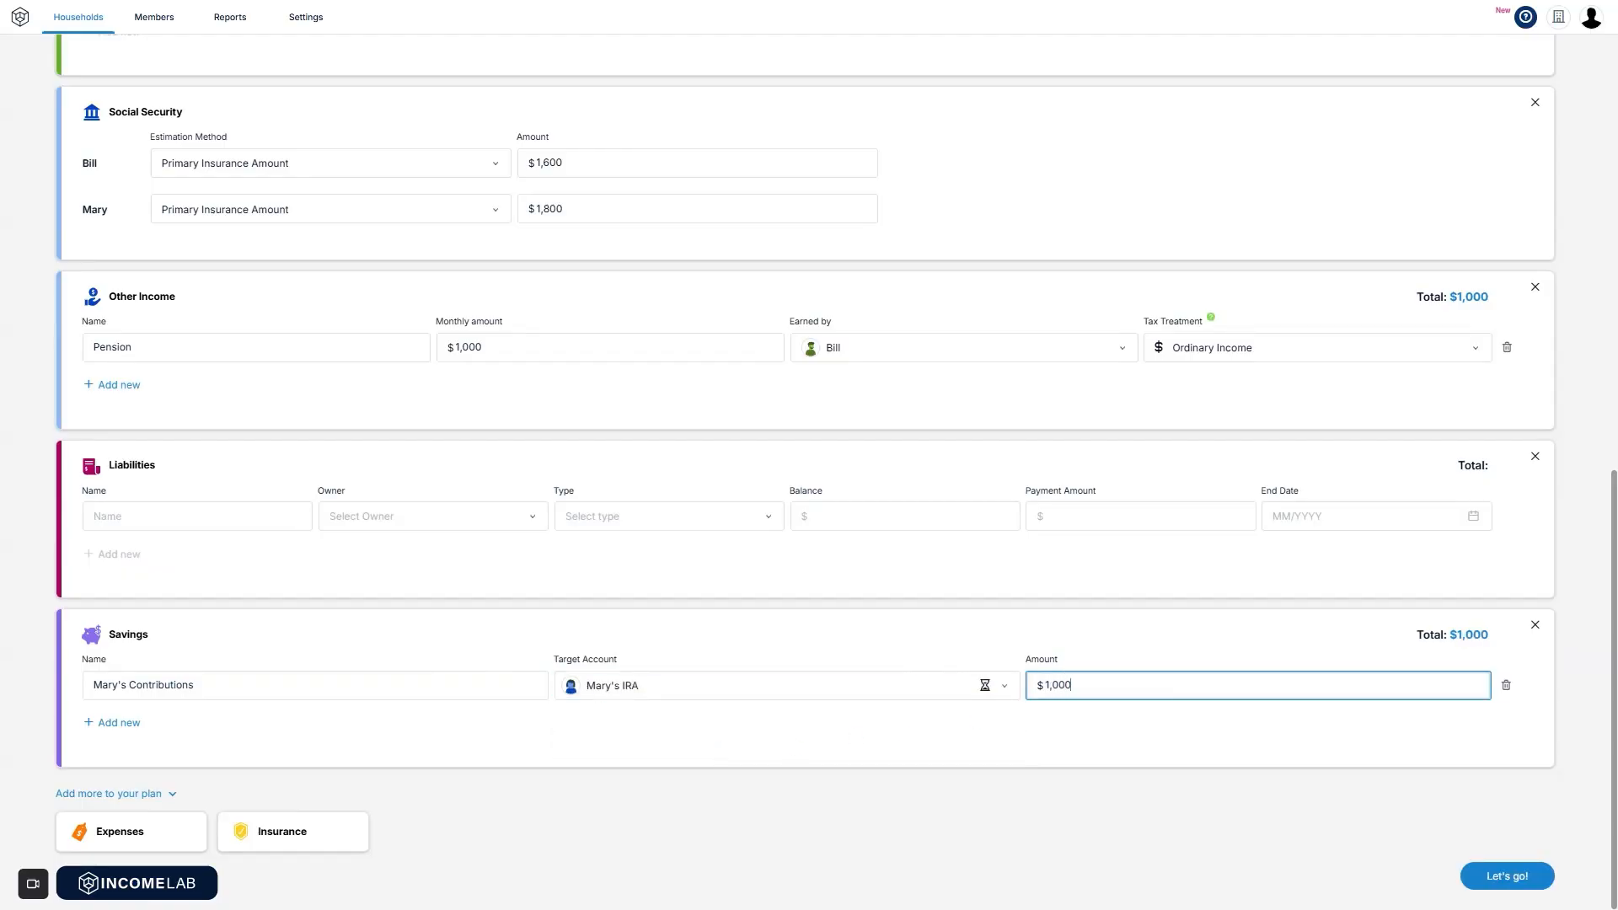
{"action": "left_click", "coordinate": [1158, 715]}
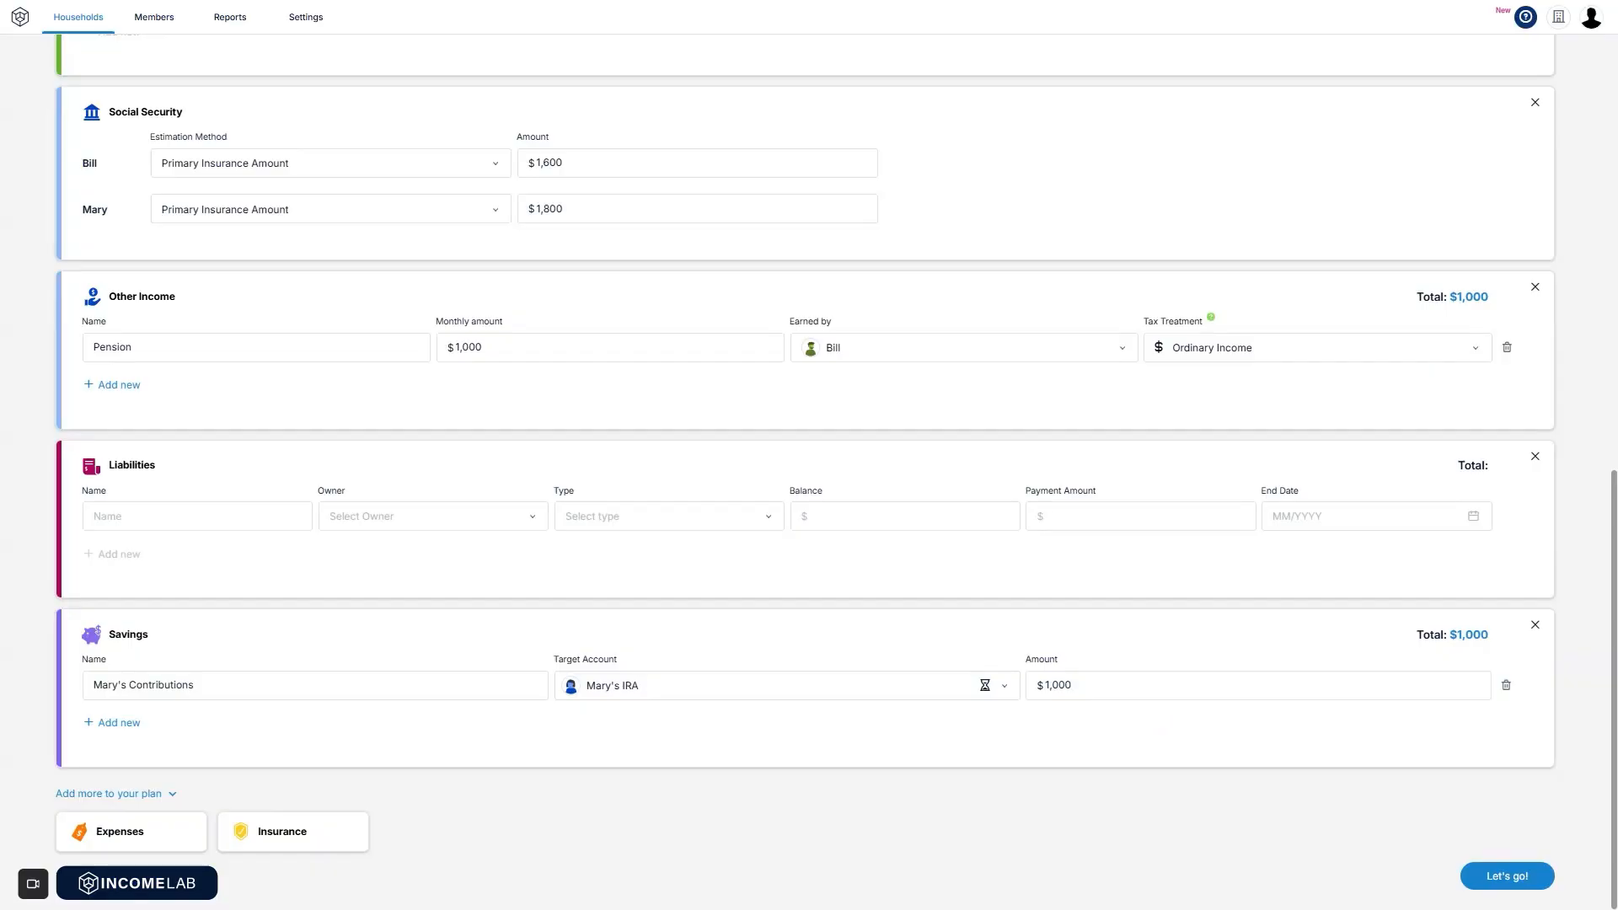
Remove the empty Insurance, Expenses and Liabilities sections from the plan.
{"action": "left_click", "coordinate": [117, 833]}
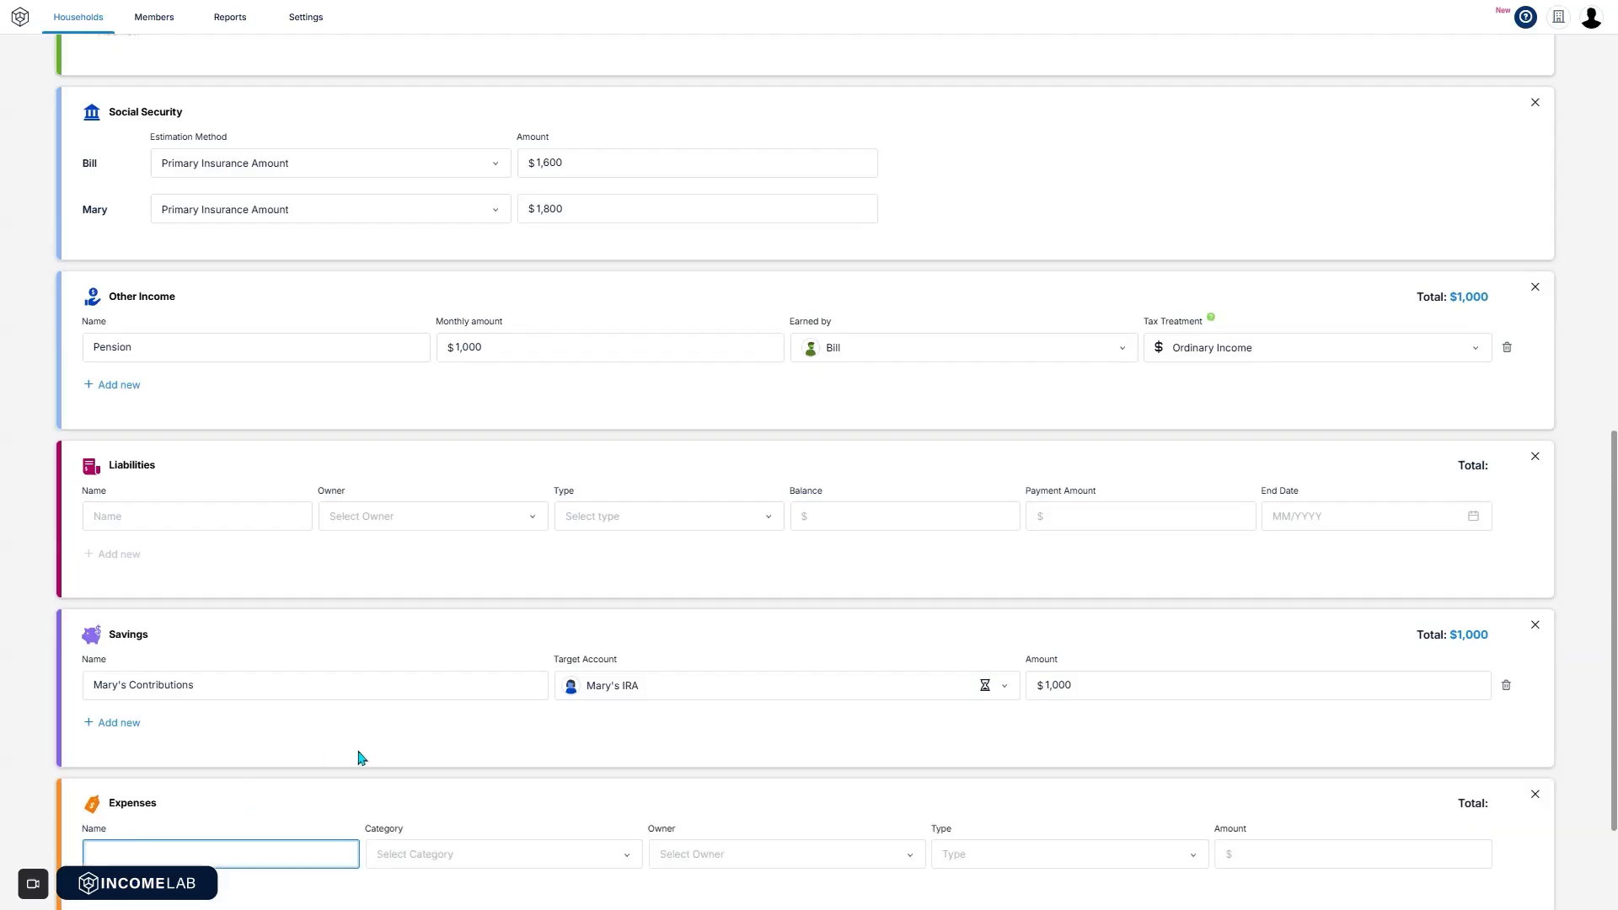
{"action": "left_click", "coordinate": [148, 838]}
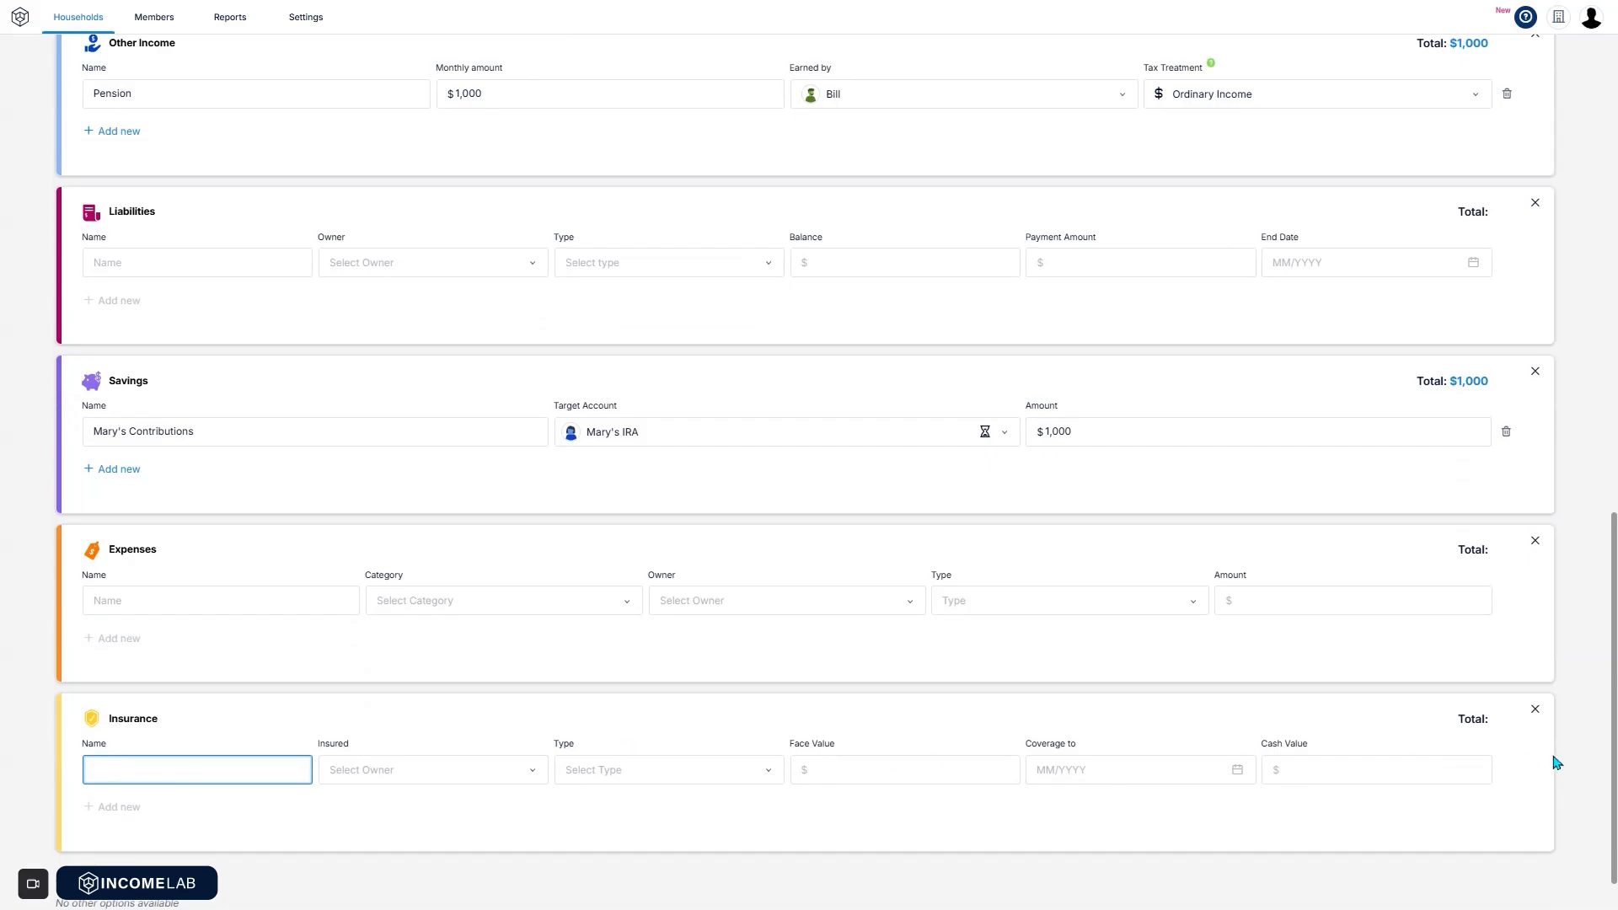
{"action": "left_click", "coordinate": [1535, 709]}
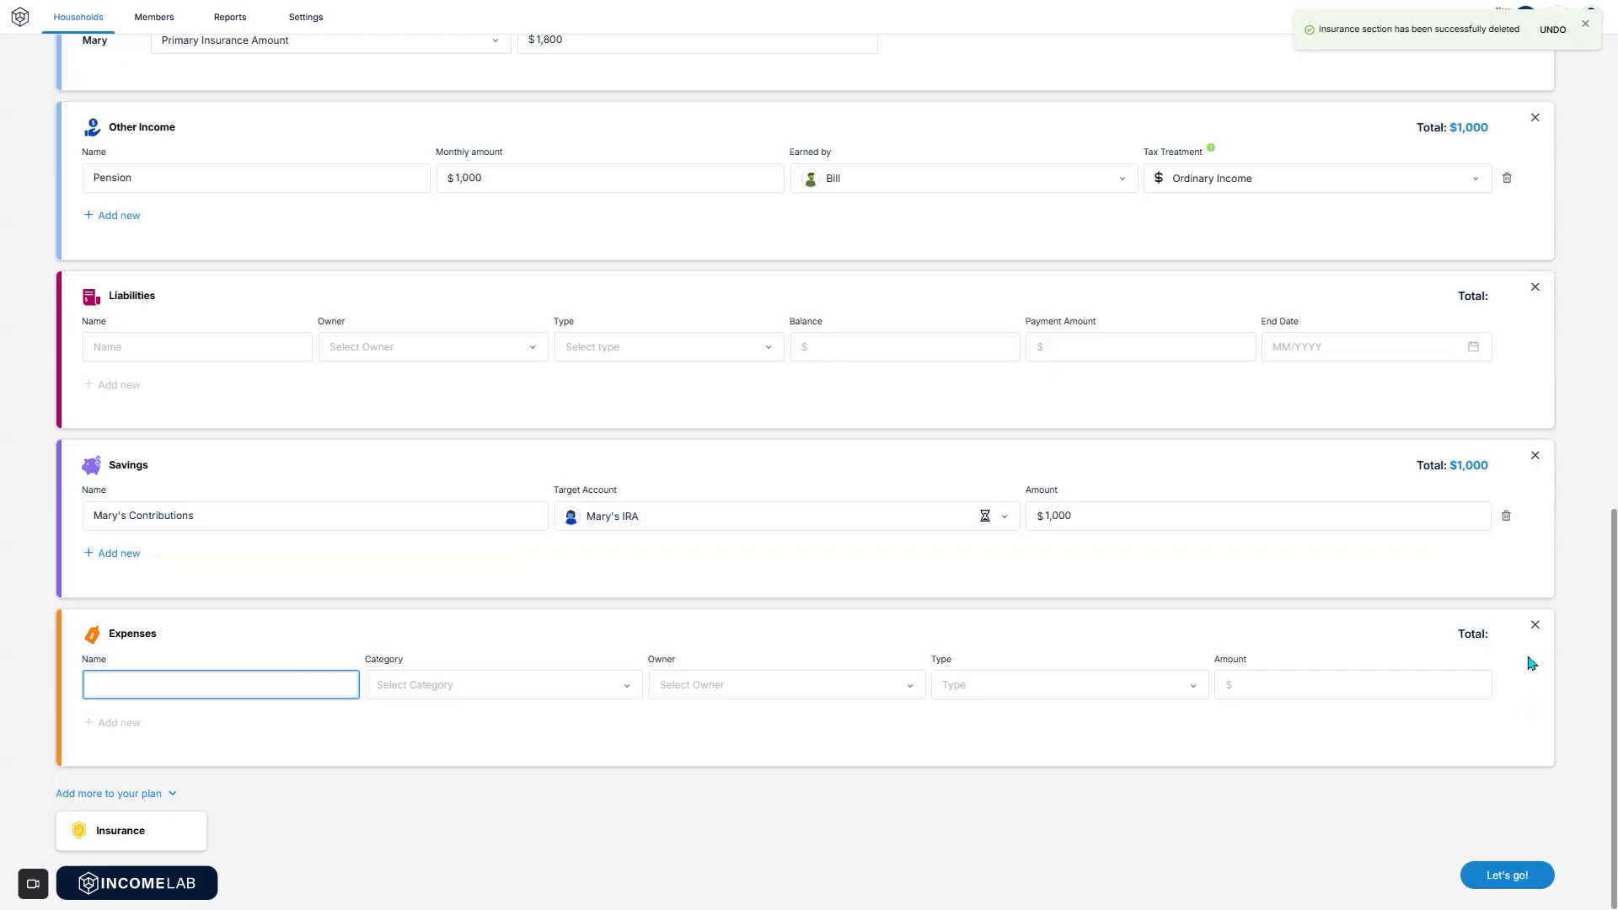
{"action": "left_click", "coordinate": [1535, 629]}
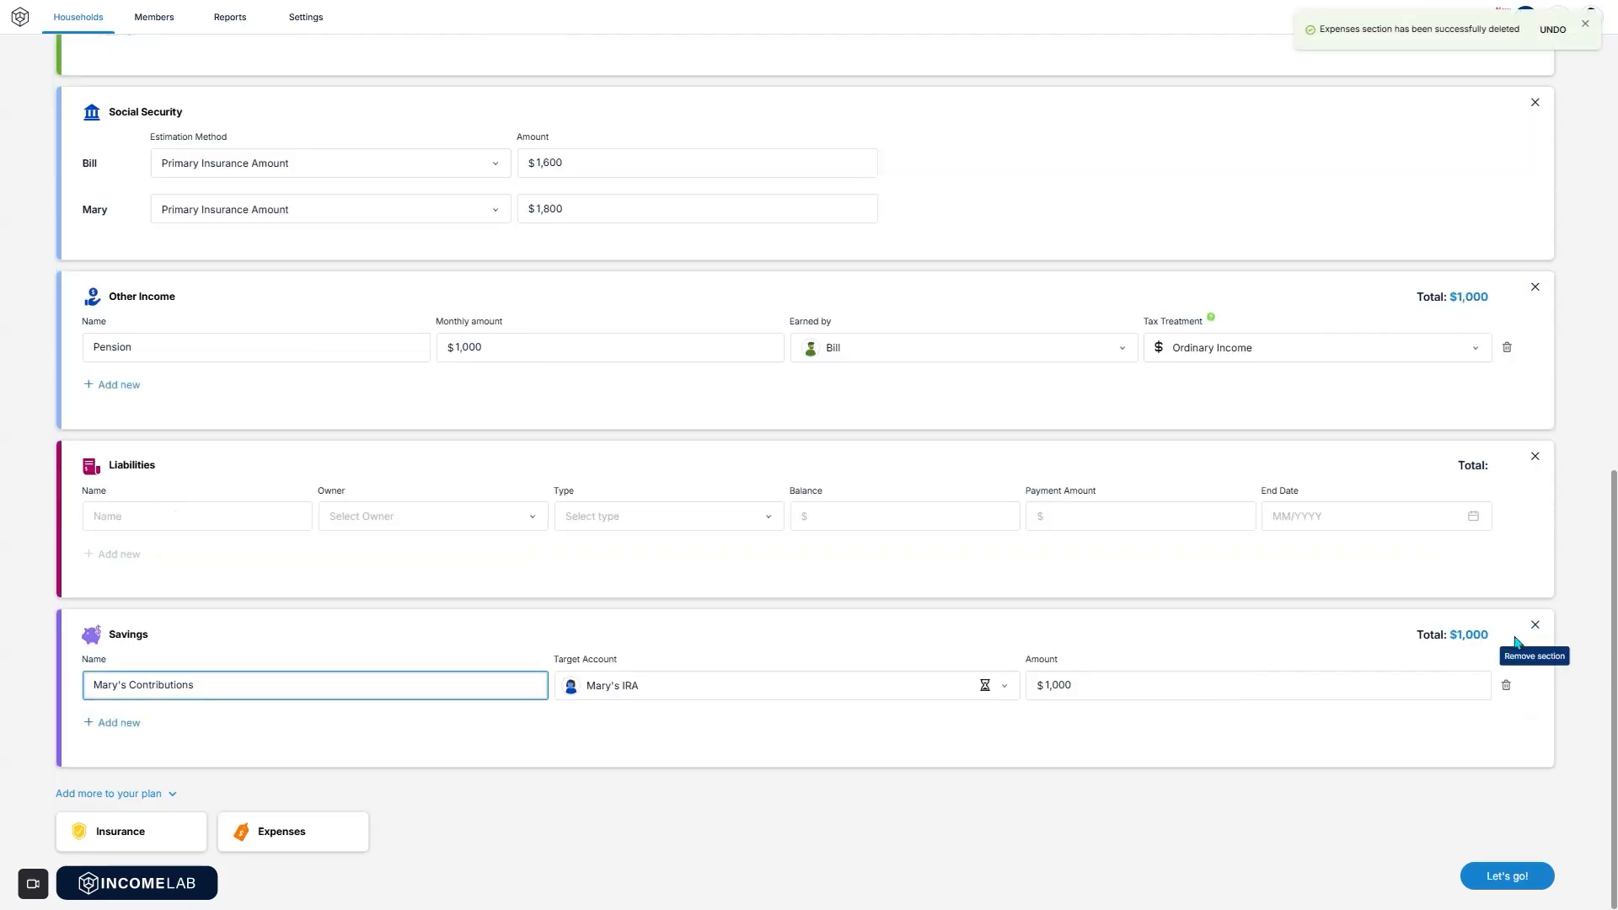
{"action": "left_click", "coordinate": [1534, 458]}
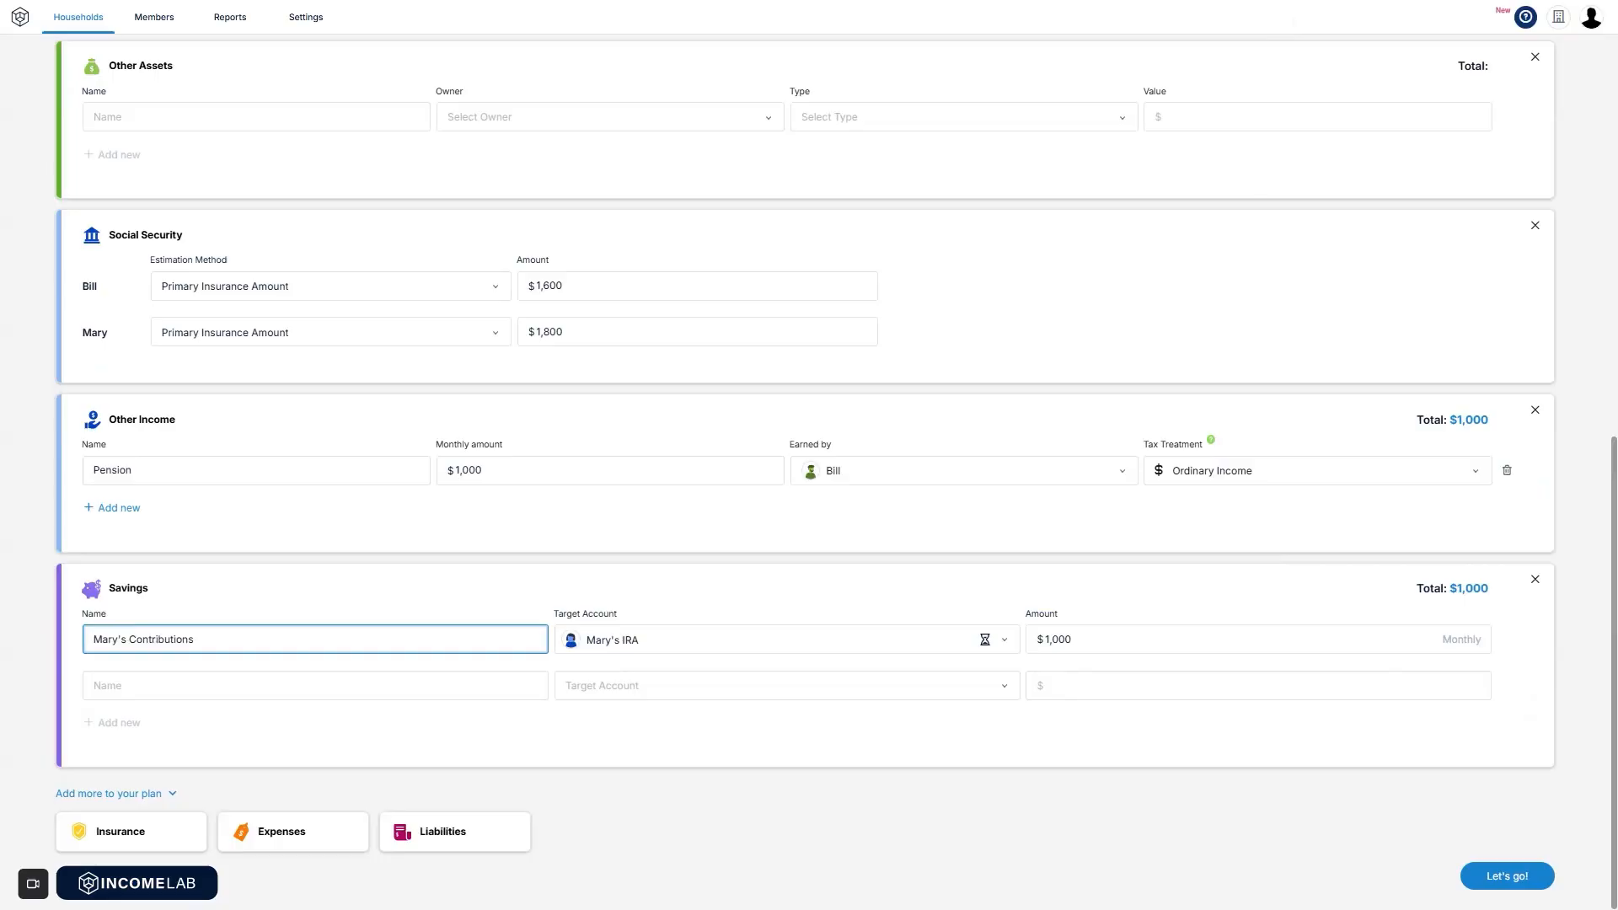
Generate the plan with Let's go! and show its Cash Flows chart.
{"action": "left_click", "coordinate": [1507, 878]}
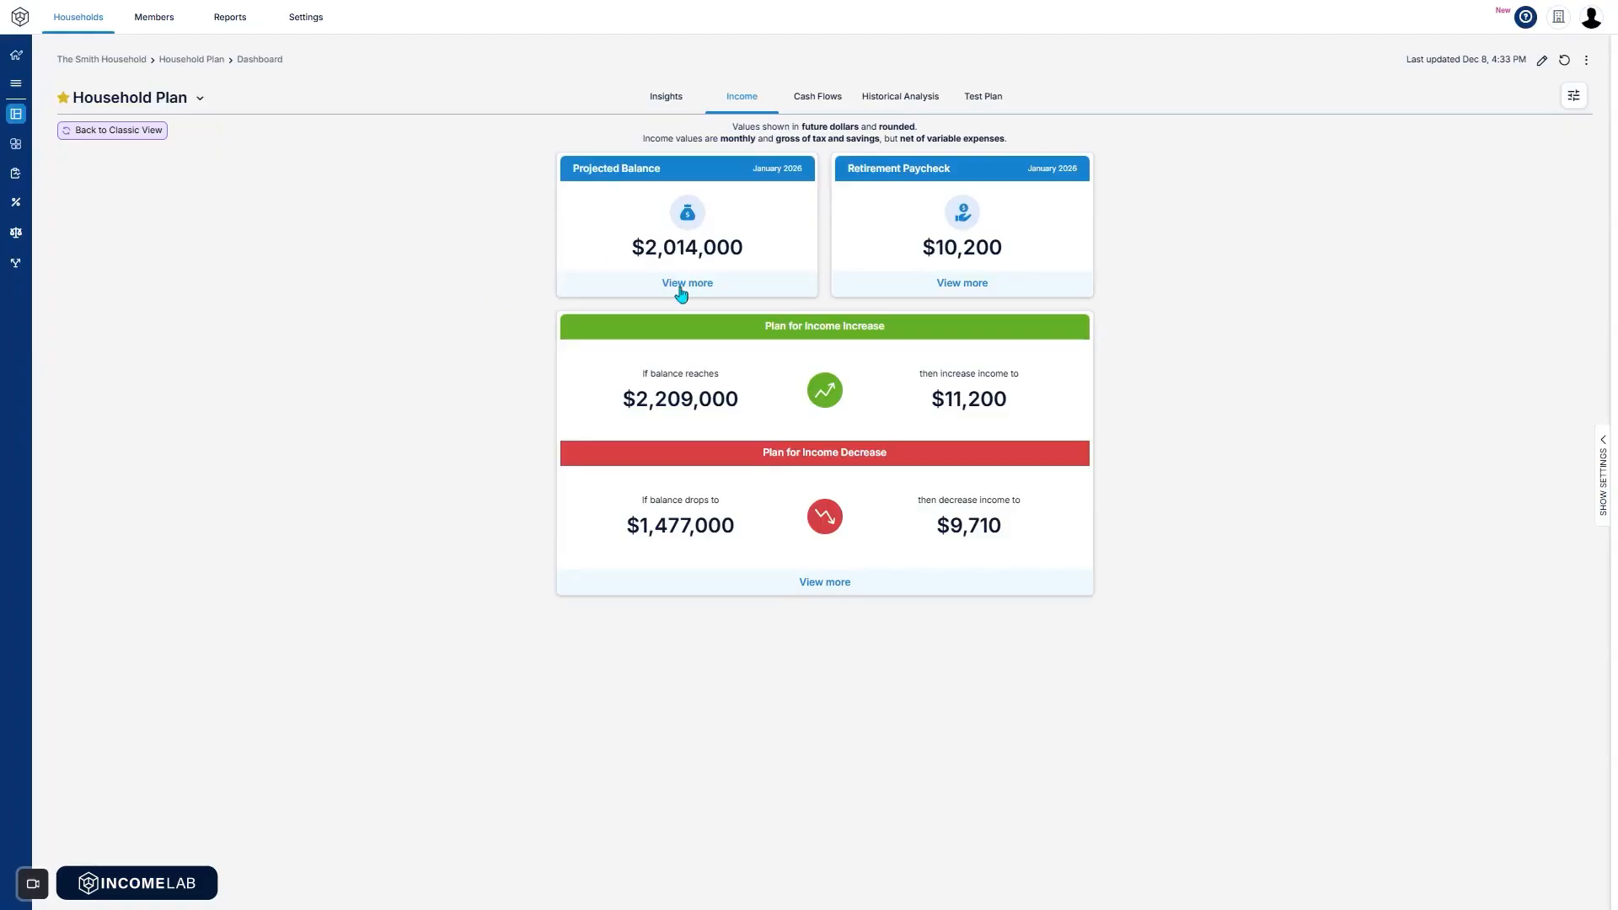
{"action": "left_click", "coordinate": [819, 100]}
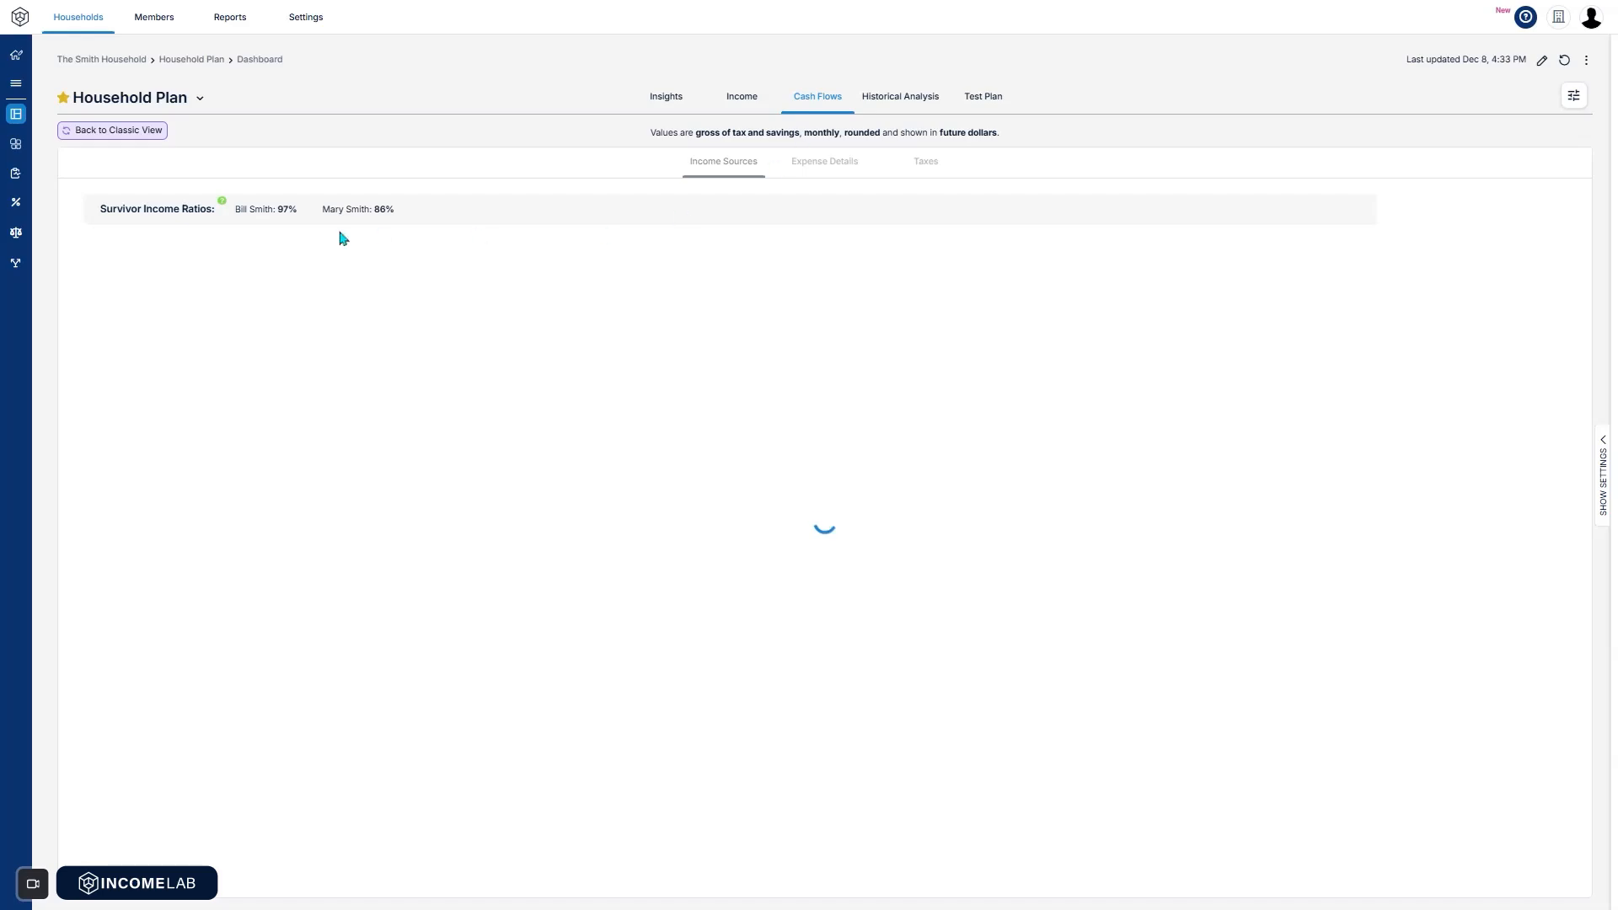
Show the Life Hub in expanded detail view and advance the timeline to 2032.
{"action": "left_click", "coordinate": [16, 147]}
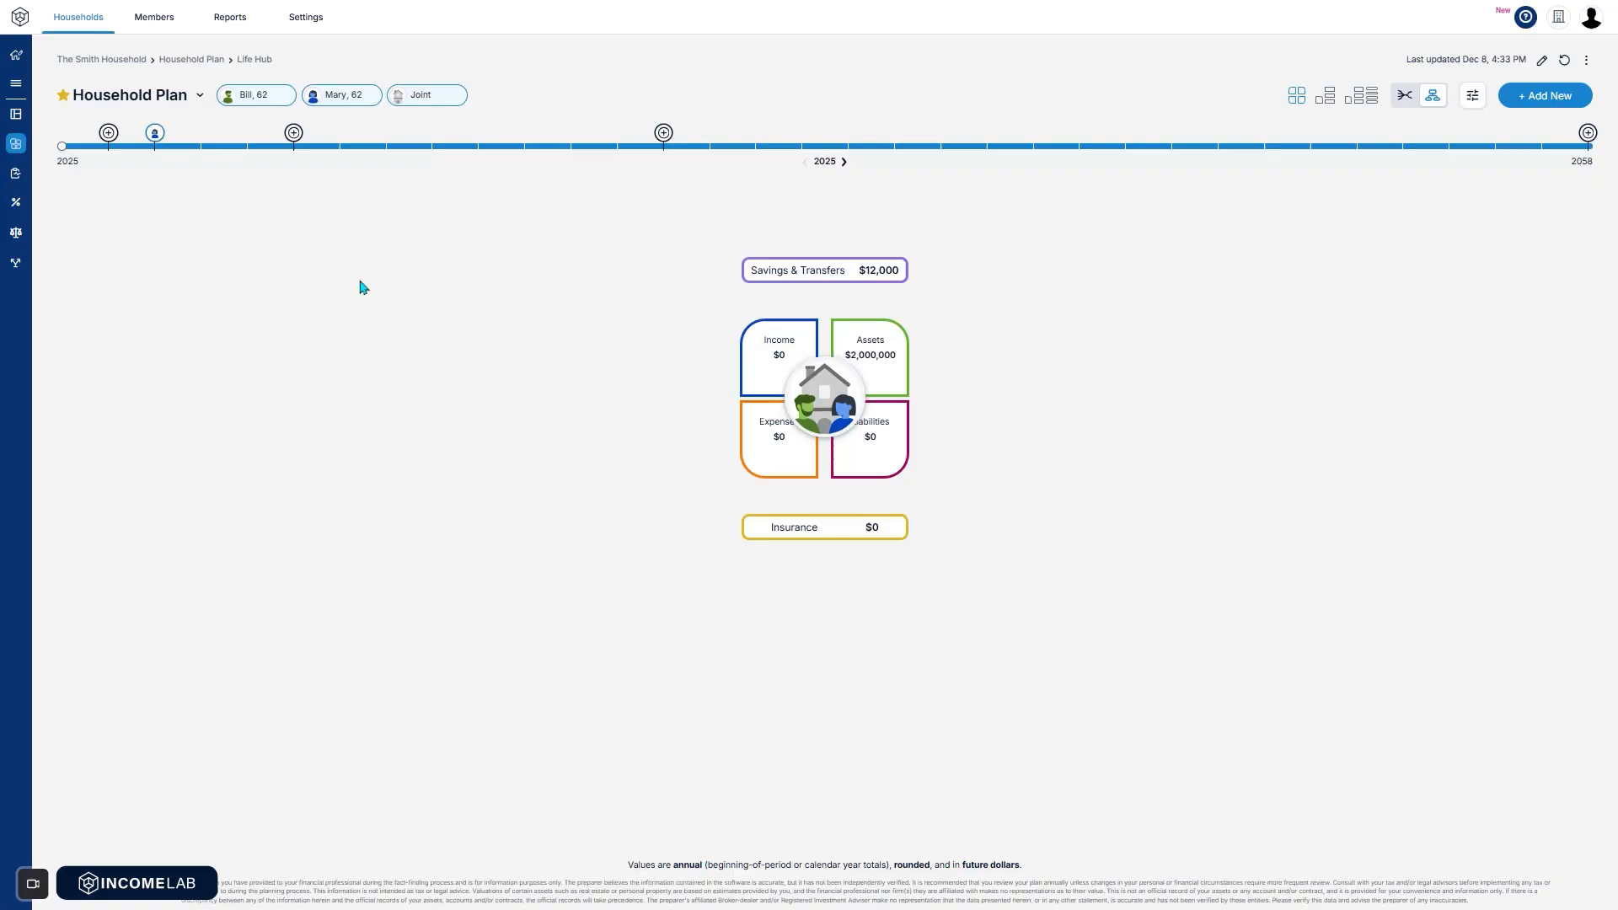
{"action": "left_click", "coordinate": [1328, 100]}
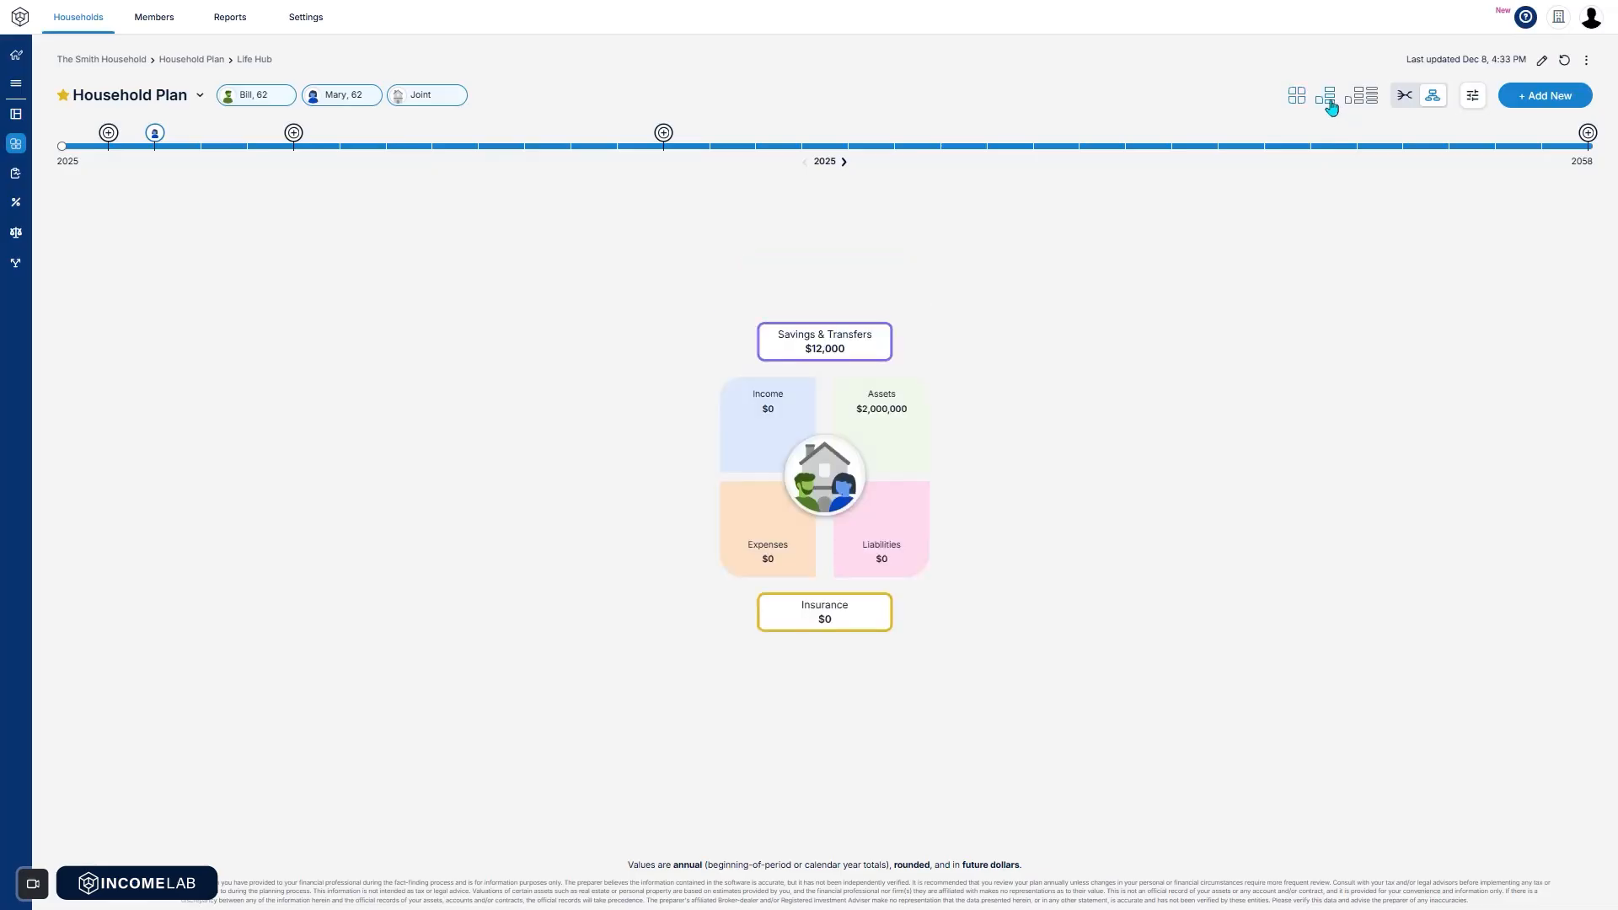
{"action": "left_click", "coordinate": [1362, 99]}
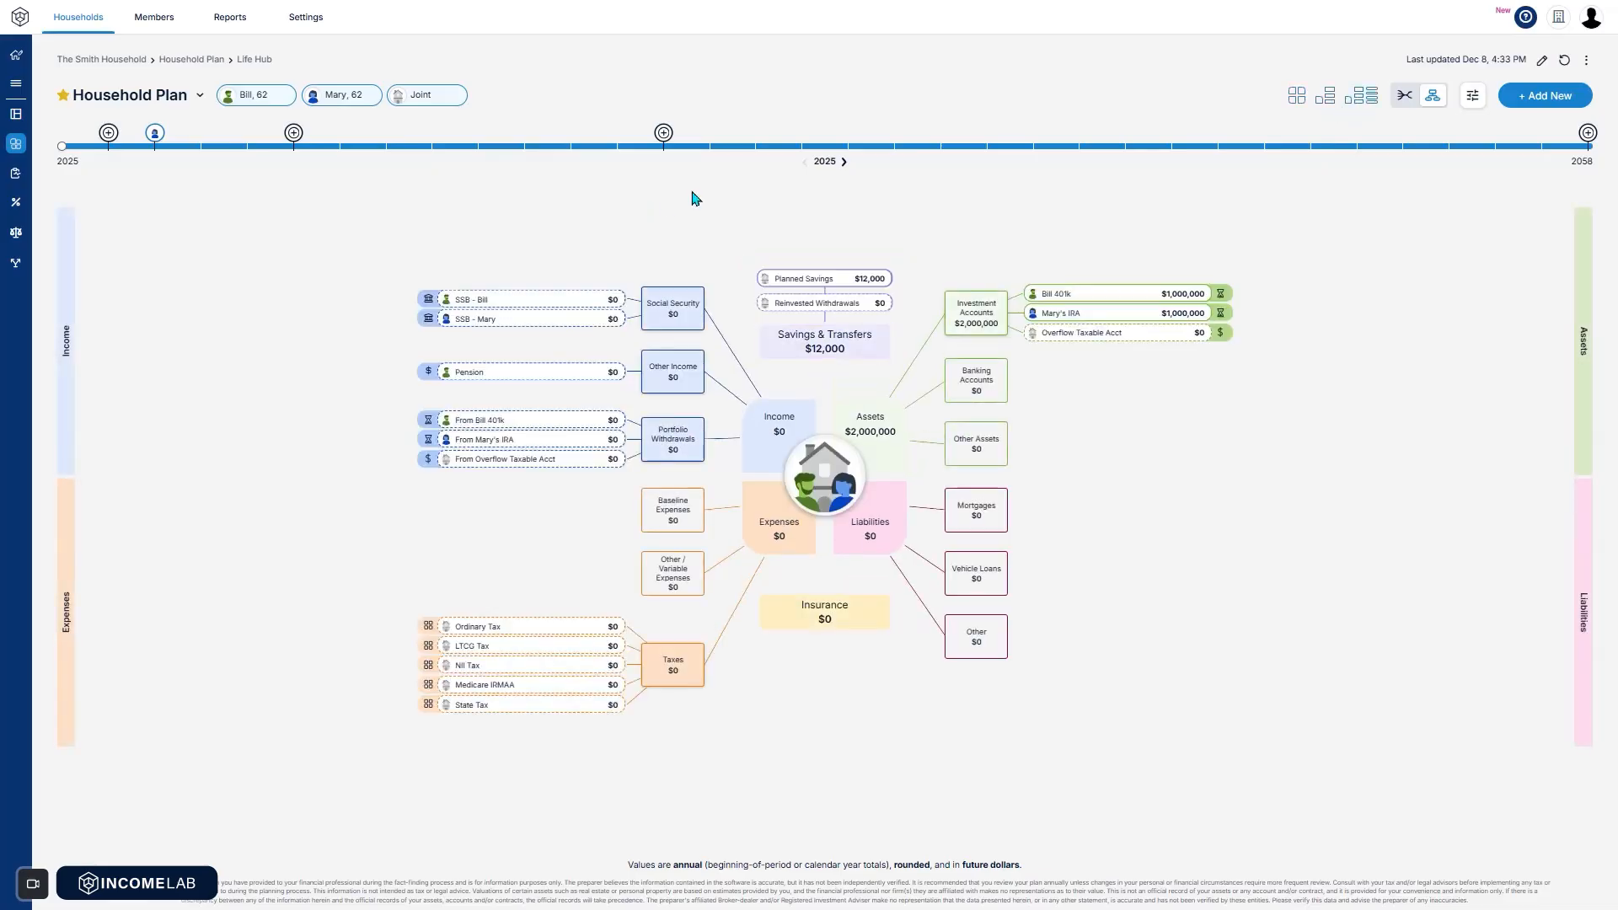
{"action": "left_click", "coordinate": [844, 162]}
{"action": "left_click", "coordinate": [844, 162]}
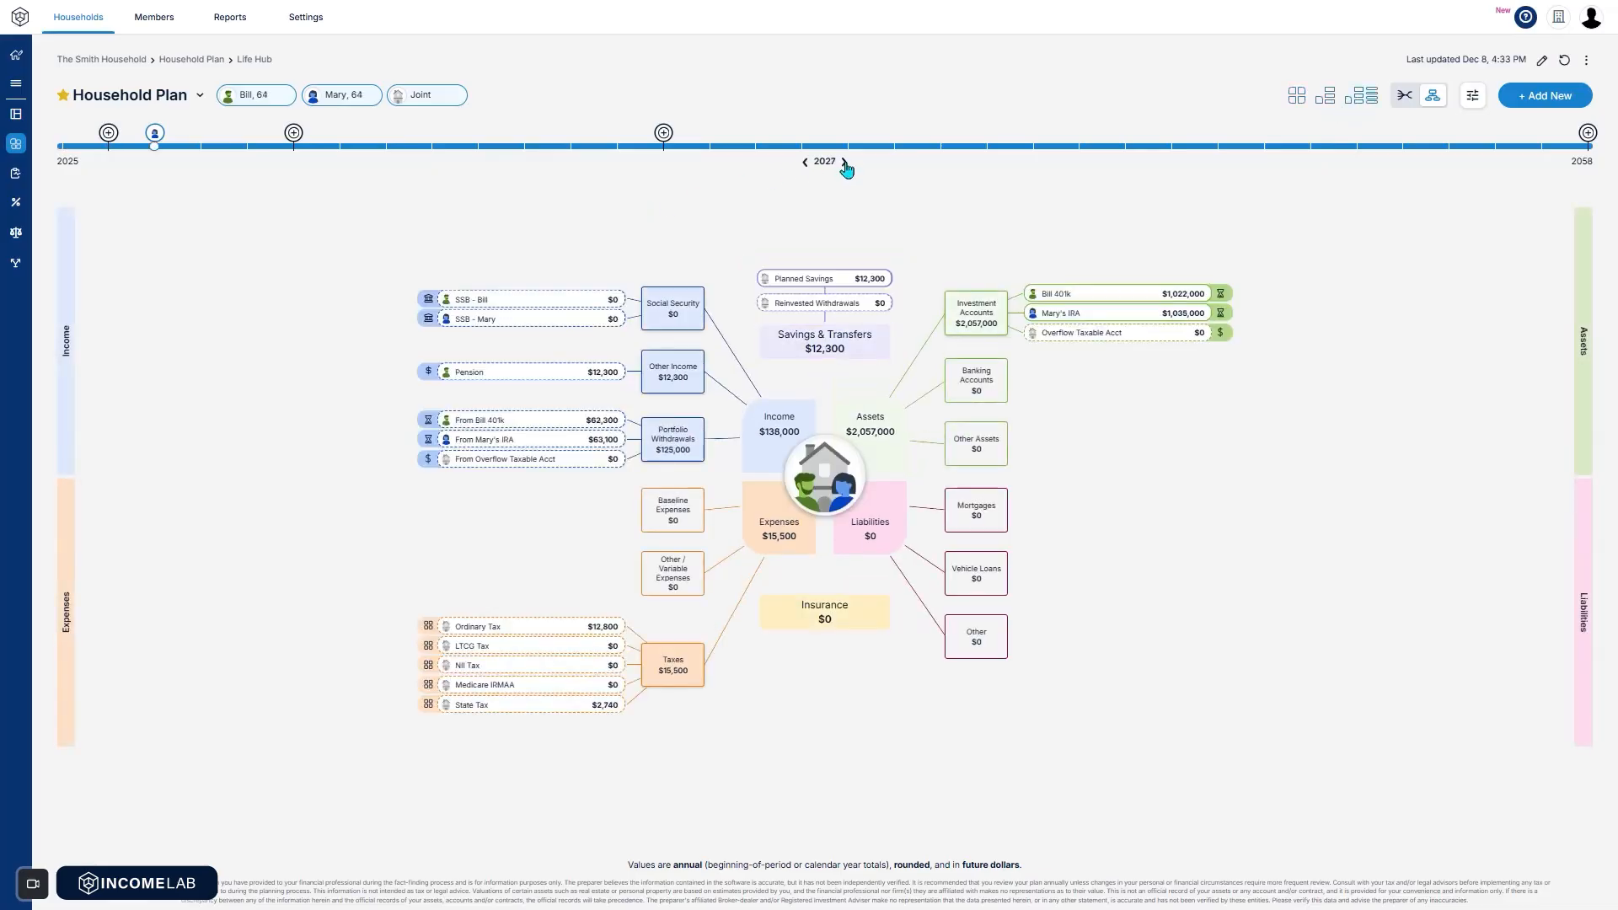
{"action": "left_click", "coordinate": [845, 162]}
{"action": "left_click", "coordinate": [845, 162]}
{"action": "left_click", "coordinate": [845, 162]}
{"action": "left_click", "coordinate": [844, 162]}
{"action": "left_click", "coordinate": [844, 162]}
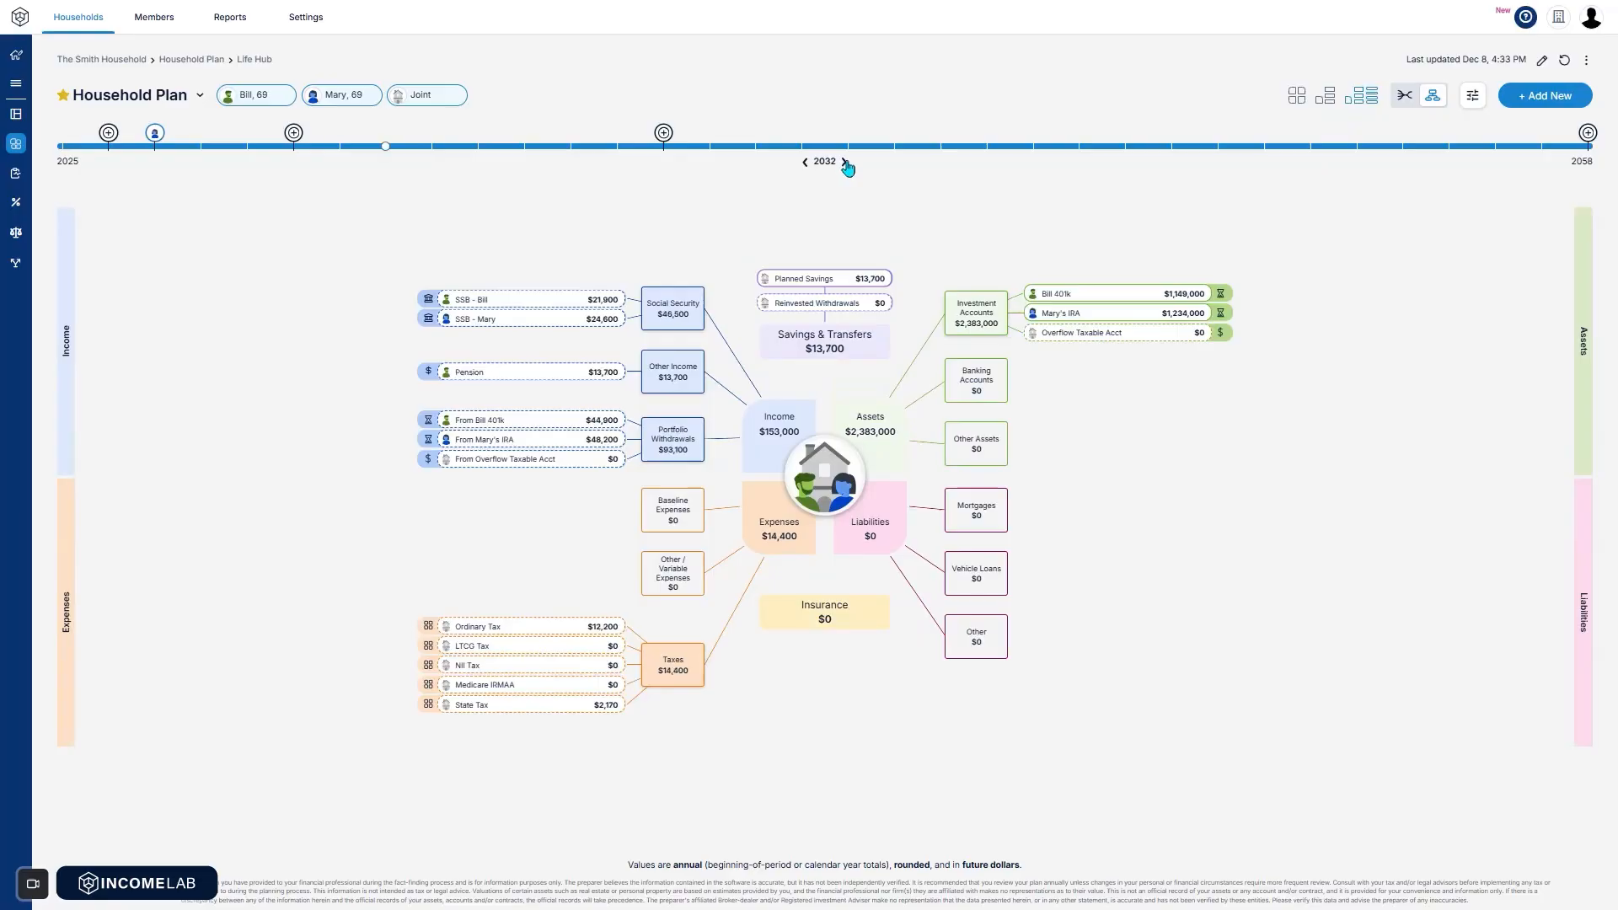